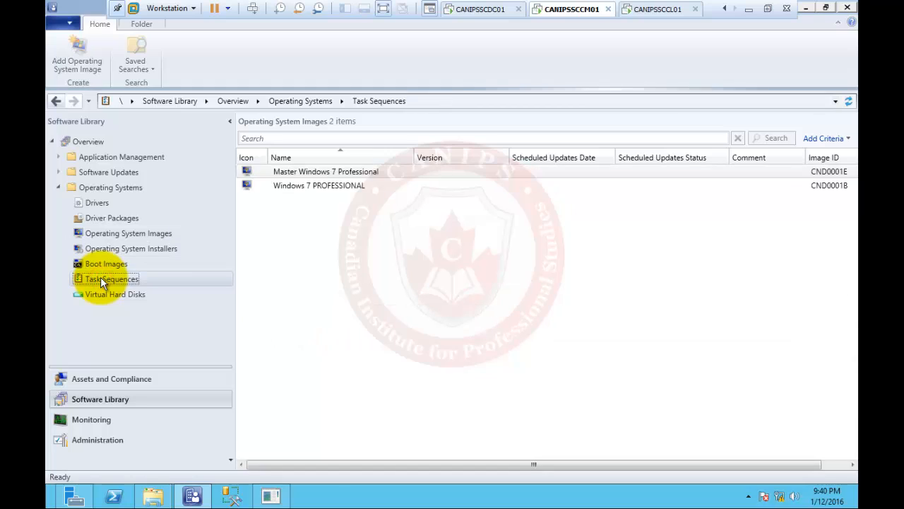
# Go to Software Library > Operating Systems > Task Sequences, which is currently empty
pyautogui.click(101, 278)
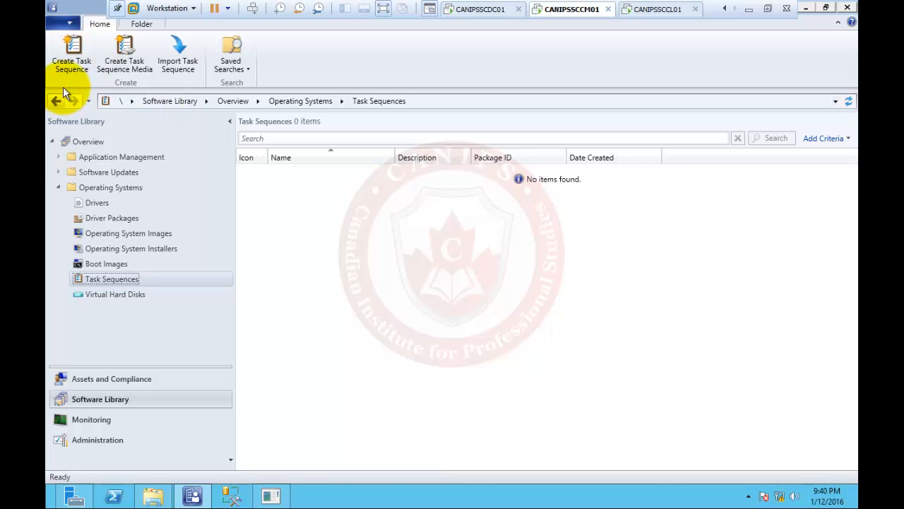
# Launch the Create Task Sequence Wizard with the 'Install an existing image package' type selected
pyautogui.click(81, 51)
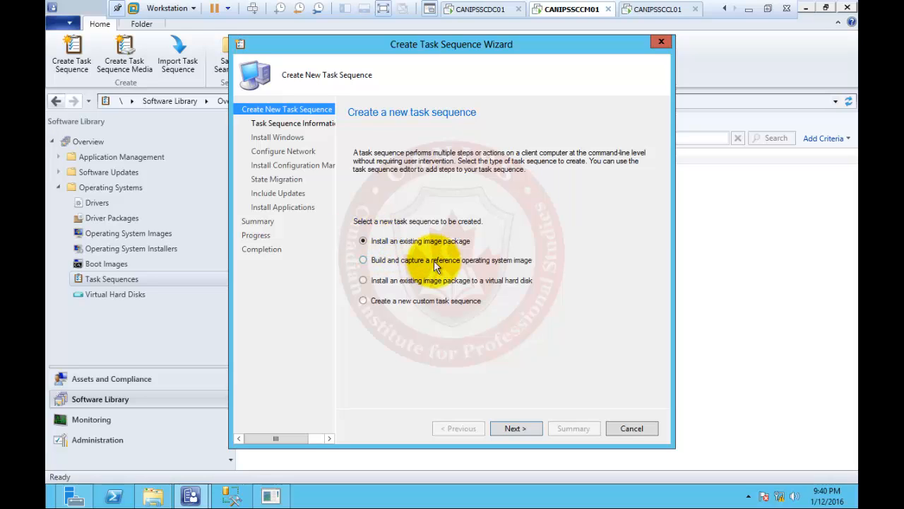
pyautogui.click(386, 262)
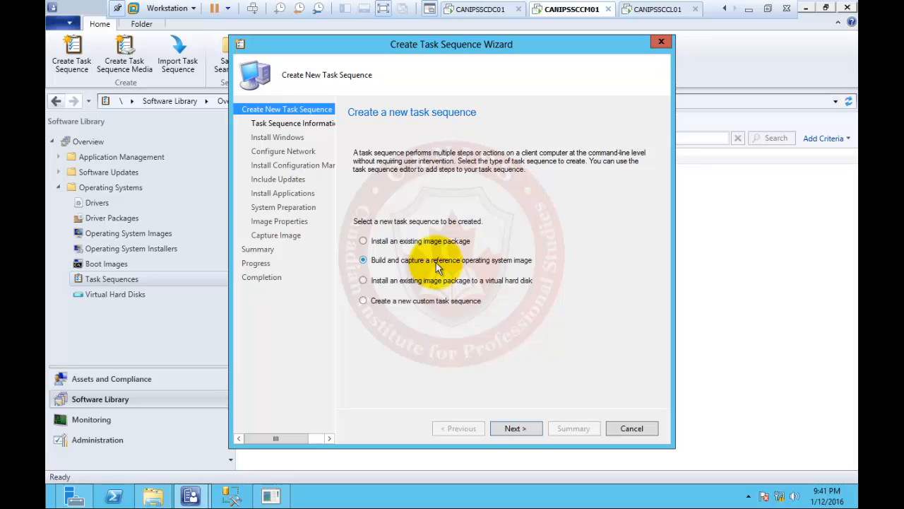
pyautogui.click(407, 283)
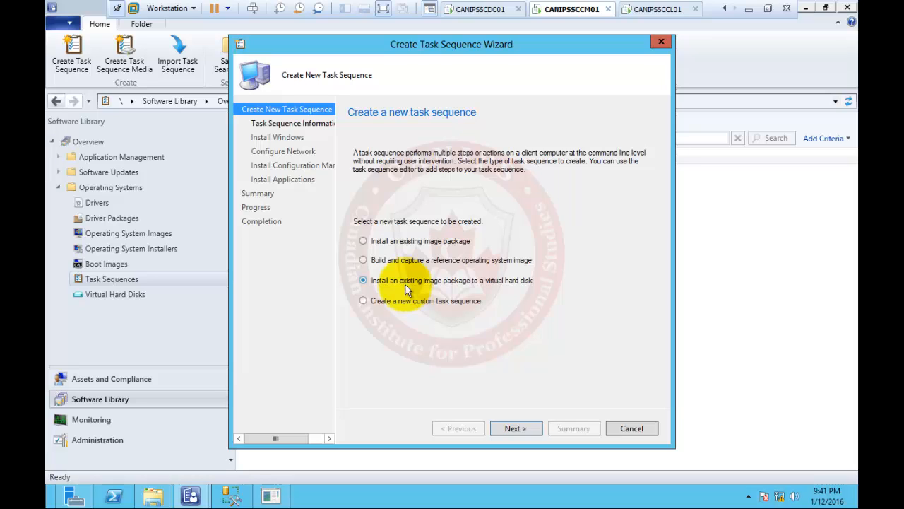
pyautogui.click(408, 301)
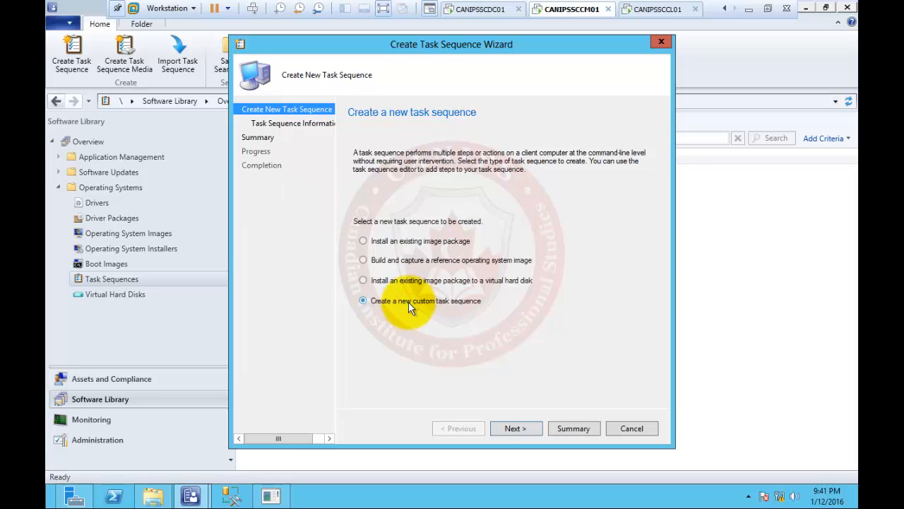
pyautogui.click(408, 243)
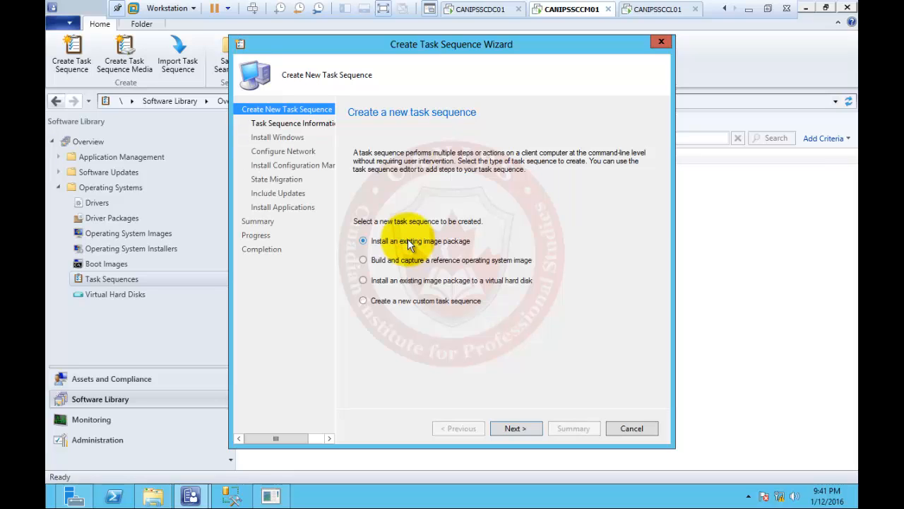
# Name the new task sequence TS-Deploy-MasterWindows7
pyautogui.click(513, 429)
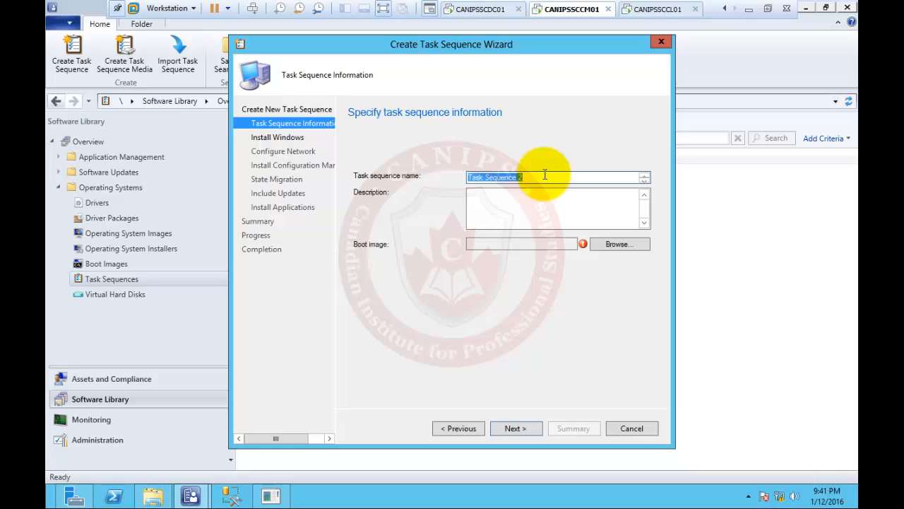
pyautogui.write('TS')
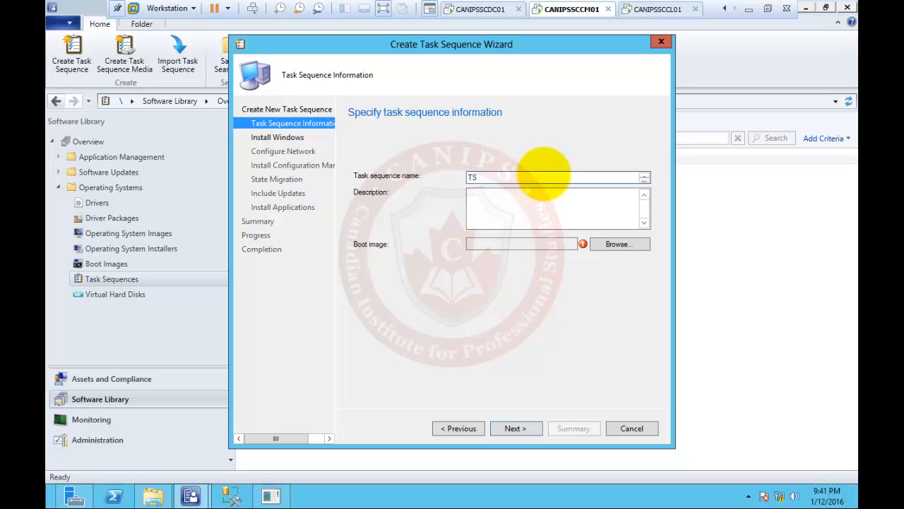
pyautogui.write('-Master')
pyautogui.press('BackSpace')
pyautogui.press('BackSpace')
pyautogui.press('BackSpace')
pyautogui.press('BackSpace')
pyautogui.press('BackSpace')
pyautogui.press('BackSpace')
pyautogui.press('BackSpace')
pyautogui.write('-Deploy-MasterWindows7')
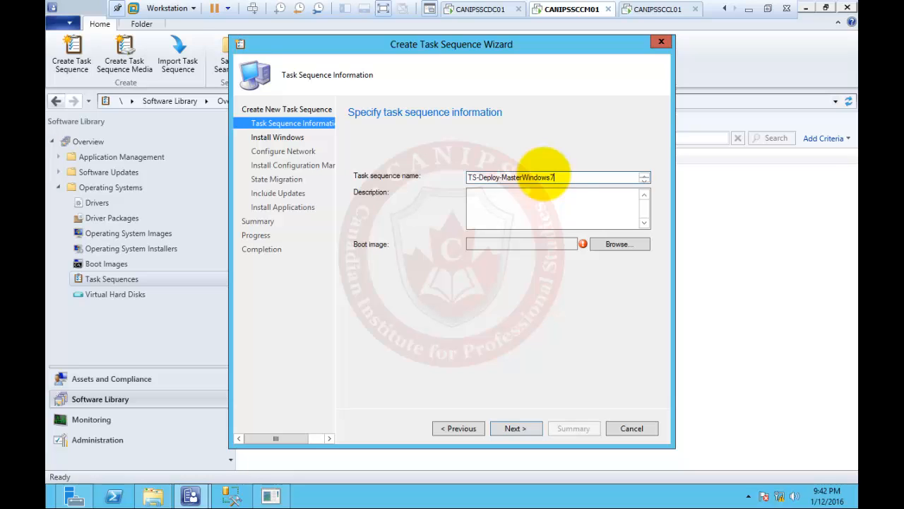
# Assign Boot image (x64) as the task sequence's boot image
pyautogui.click(616, 243)
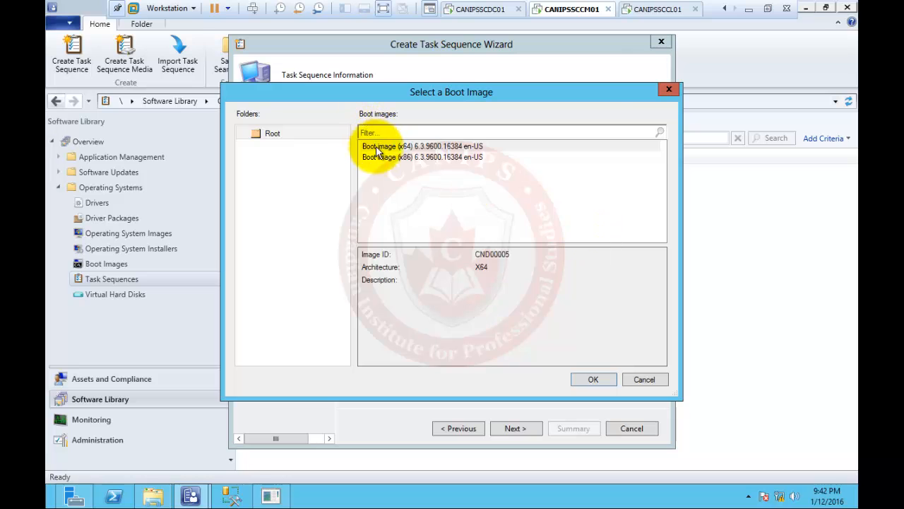
pyautogui.click(378, 149)
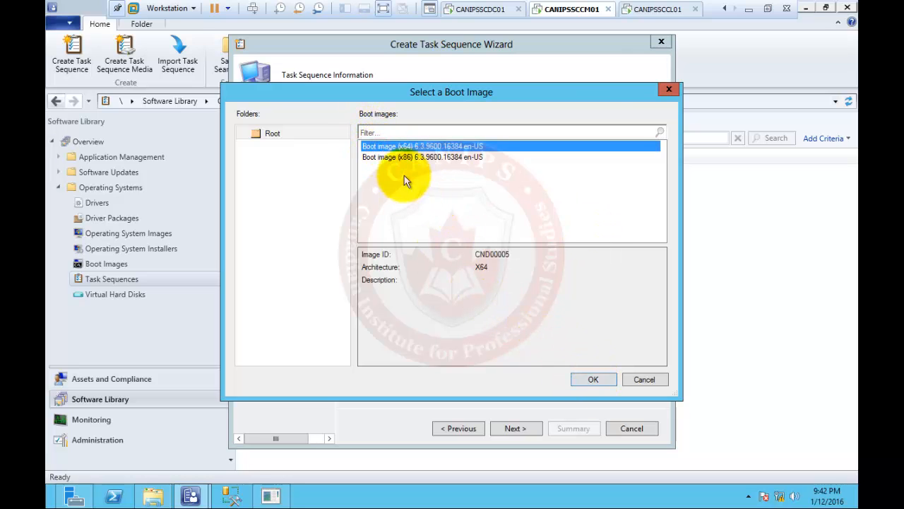
pyautogui.click(592, 379)
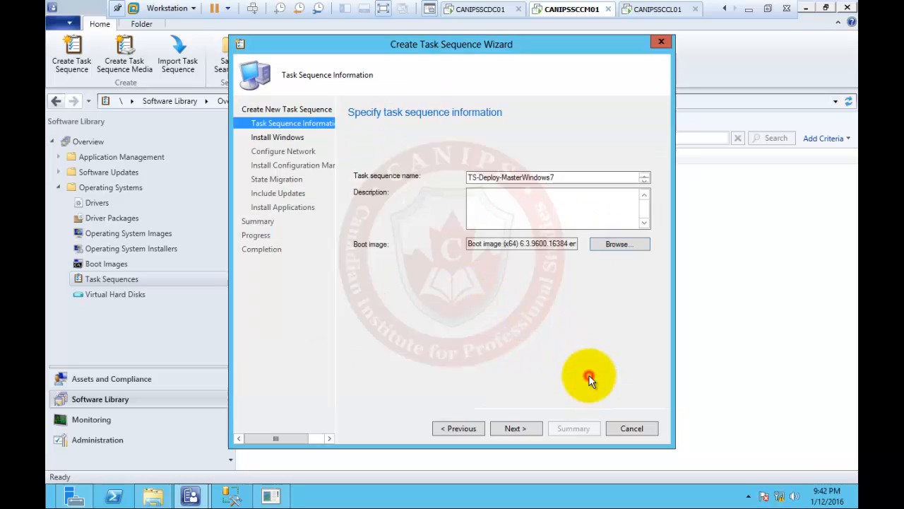
pyautogui.click(615, 245)
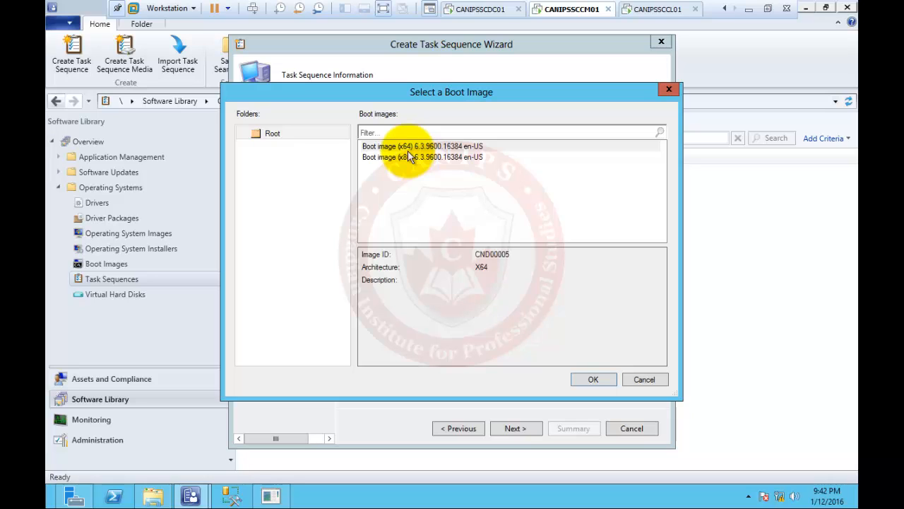
pyautogui.click(597, 380)
pyautogui.click(531, 430)
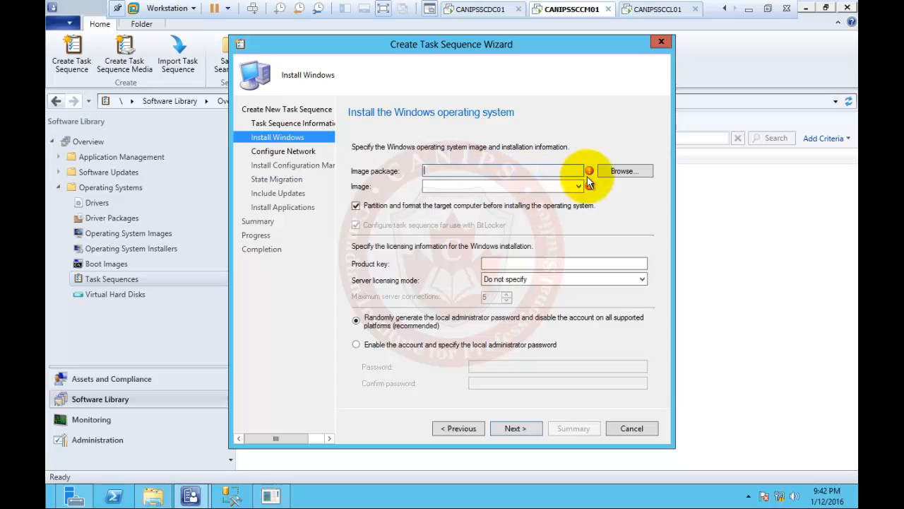
# Use the Windows 7 PROFESSIONAL en-US image package and clear the BitLocker configuration option
pyautogui.click(626, 171)
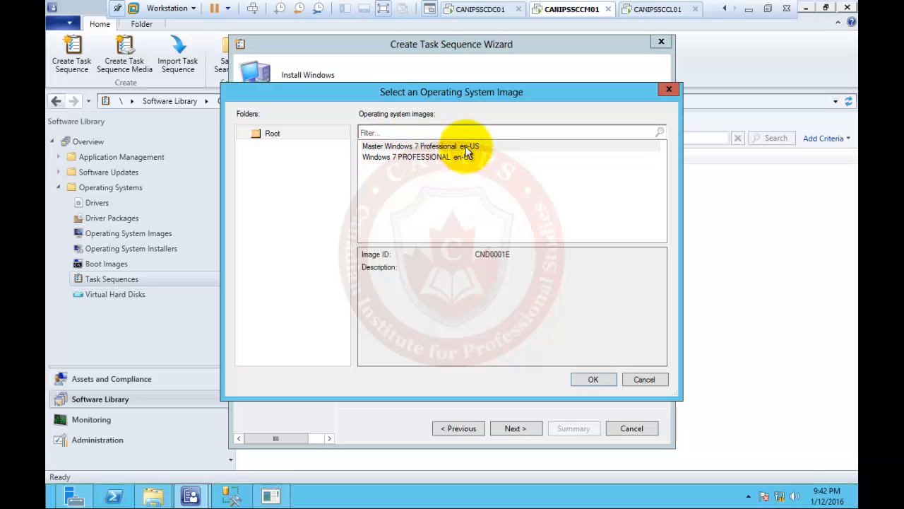
pyautogui.click(410, 158)
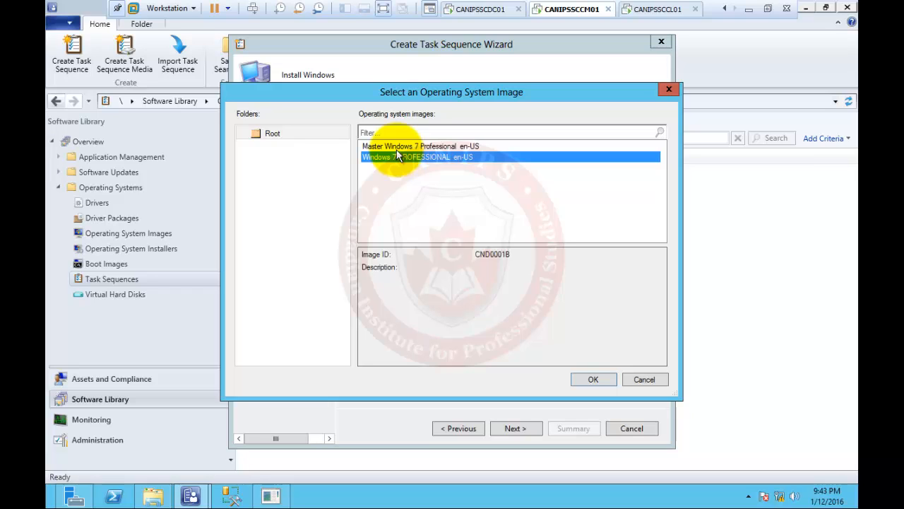
pyautogui.click(586, 380)
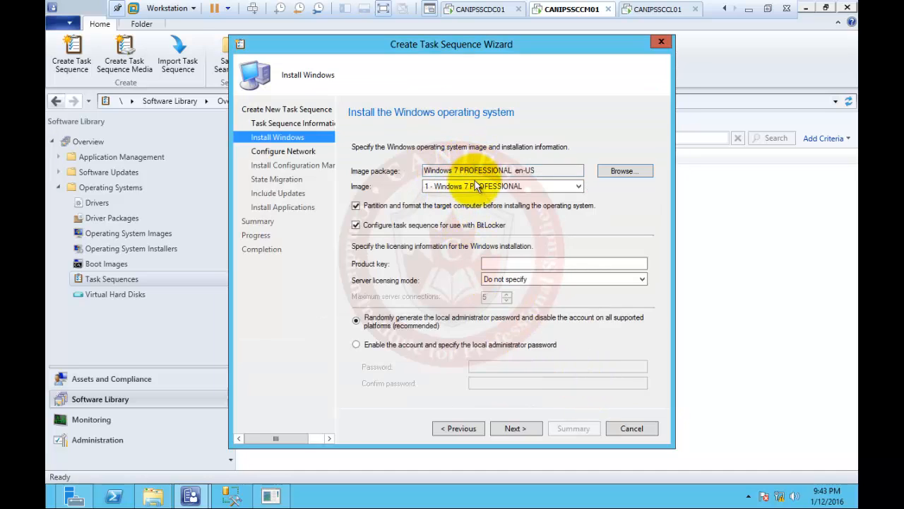
pyautogui.click(356, 225)
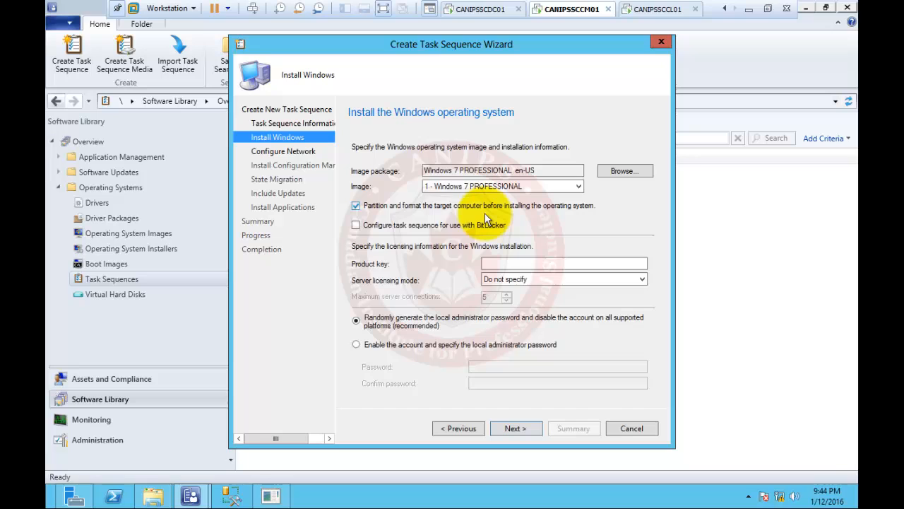
# Leave the product key blank and server licensing mode at 'Do not specify'
pyautogui.click(535, 264)
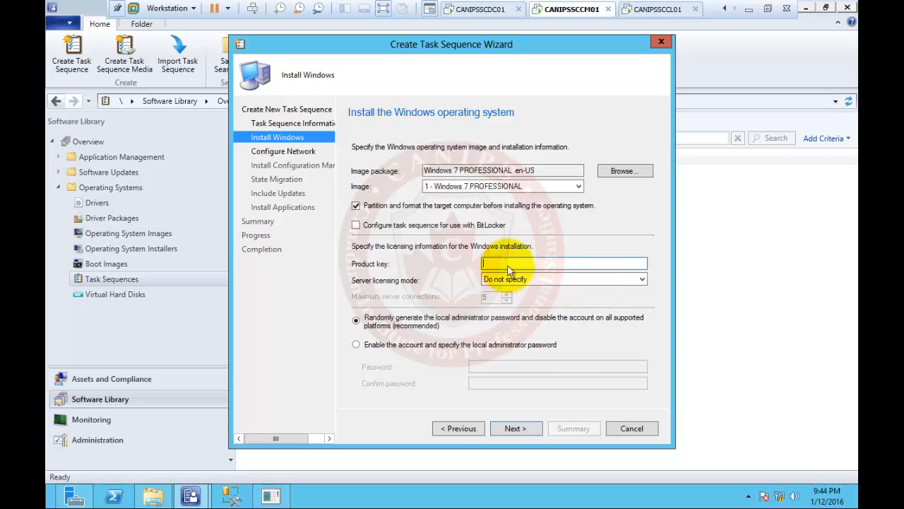
pyautogui.click(521, 281)
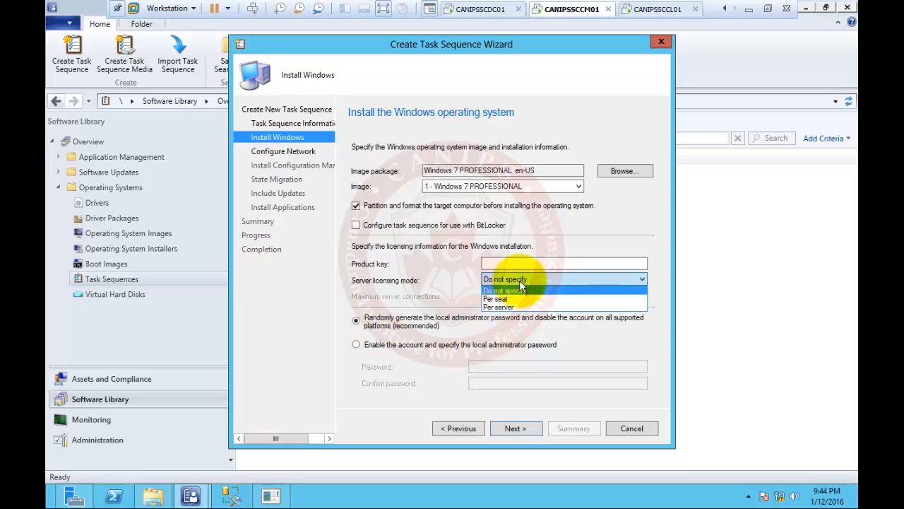
pyautogui.click(516, 291)
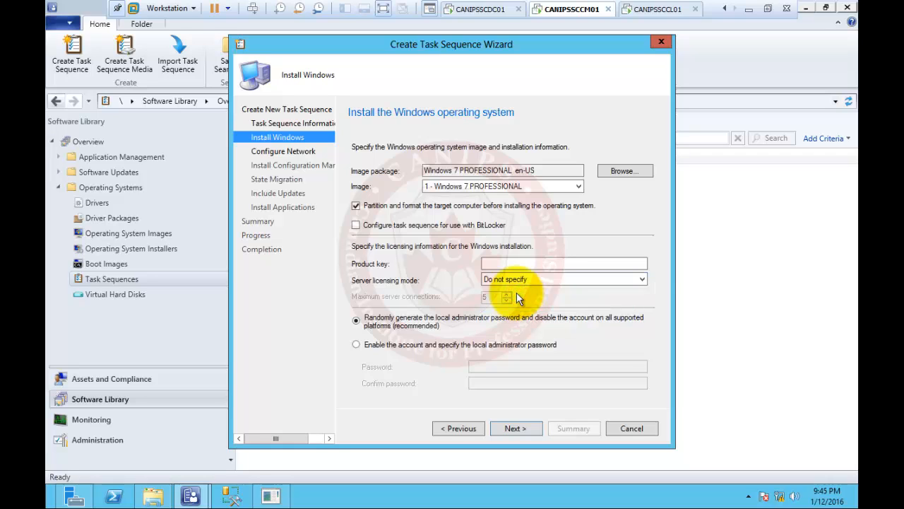
# Enable the local administrator account, entering and confirming its password
pyautogui.click(358, 344)
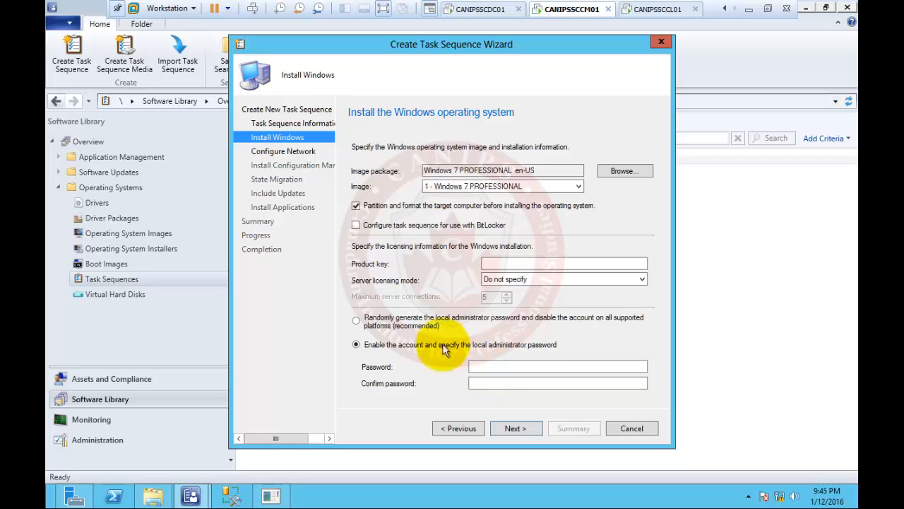
pyautogui.click(412, 325)
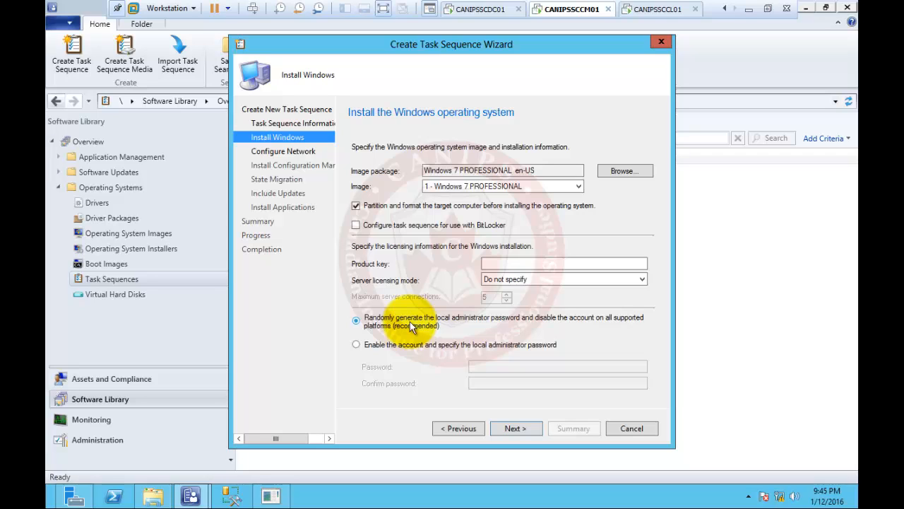
pyautogui.click(406, 346)
pyautogui.click(489, 366)
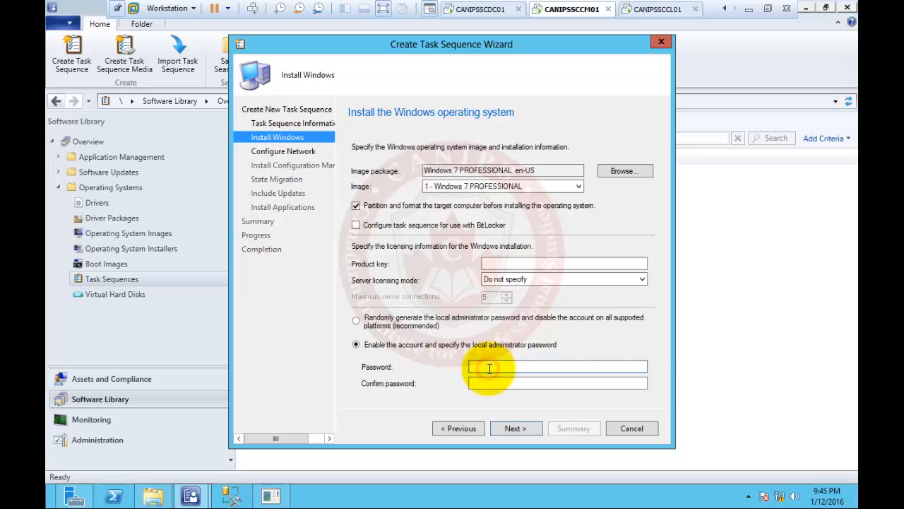
pyautogui.write('P@ssw0rd12')
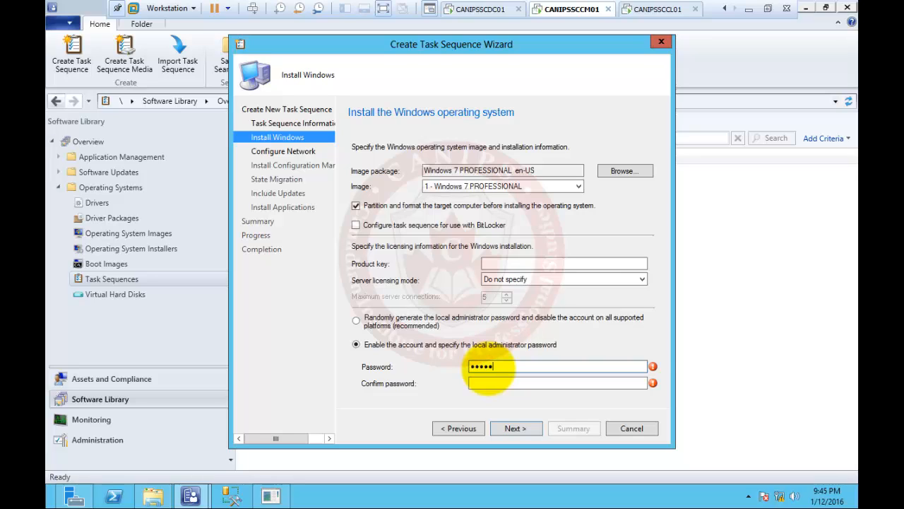
pyautogui.press('Tab')
pyautogui.write('P@ssw0')
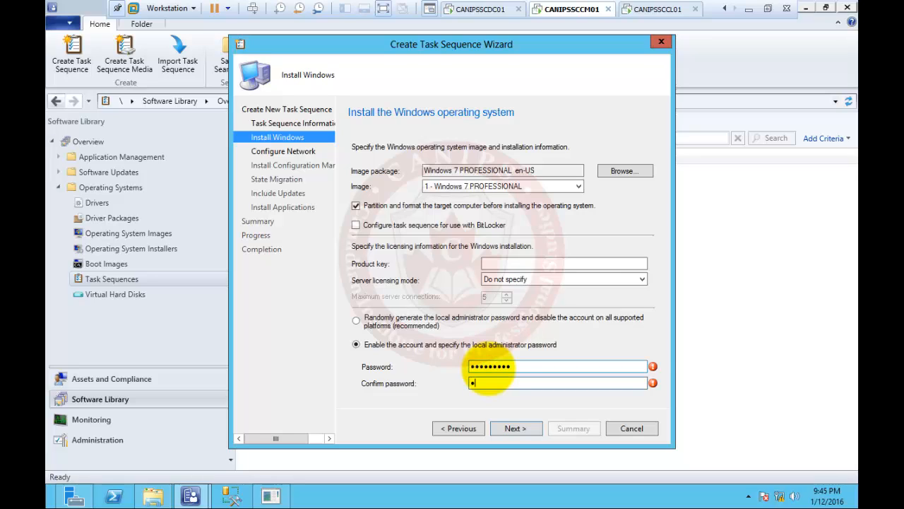
pyautogui.write('rd12')
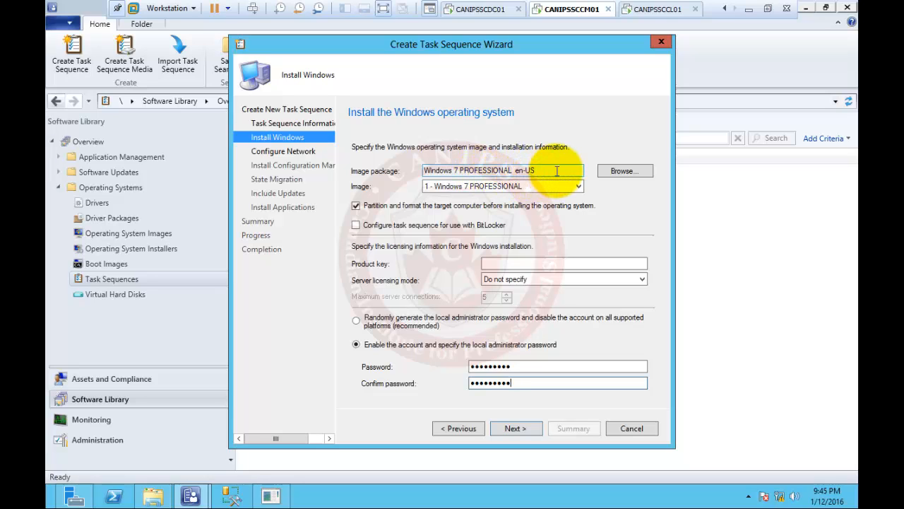
# Reselect Windows 7 PROFESSIONAL en-US, image 1 - Windows 7 PROFESSIONAL, as the image package
pyautogui.click(620, 171)
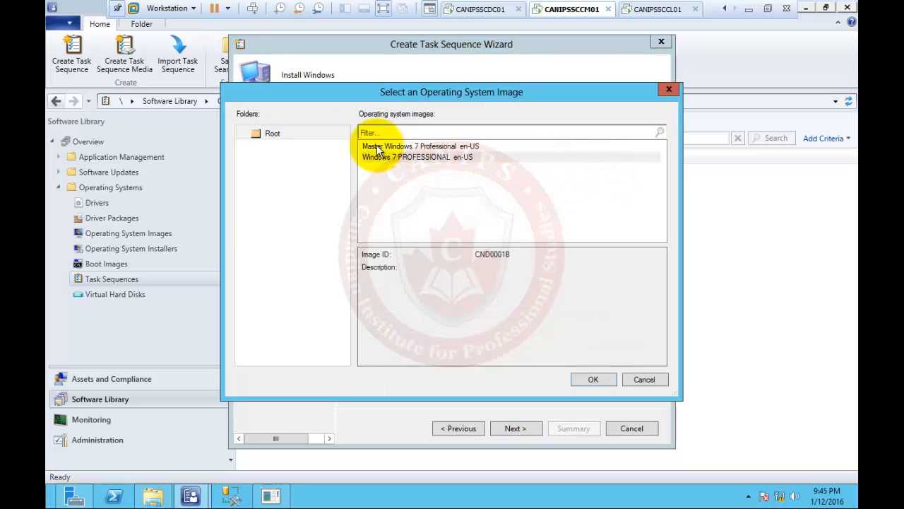
pyautogui.click(381, 145)
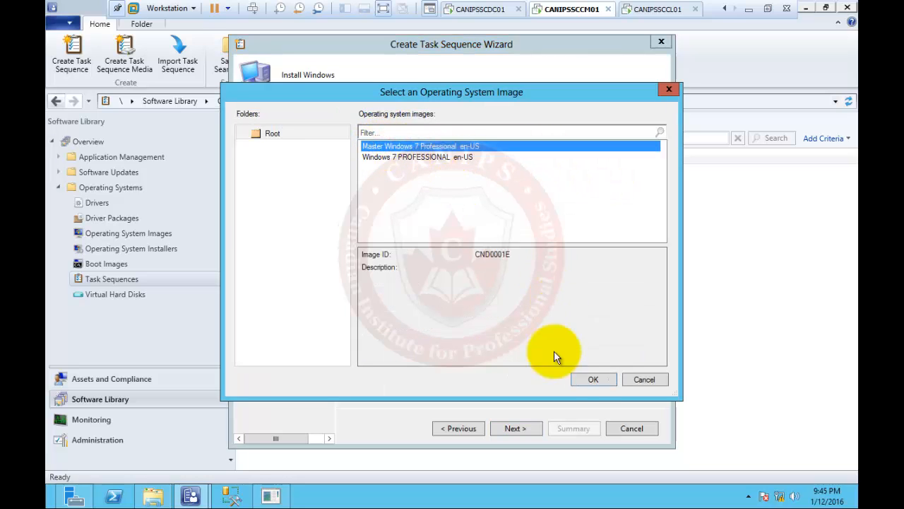
pyautogui.click(586, 380)
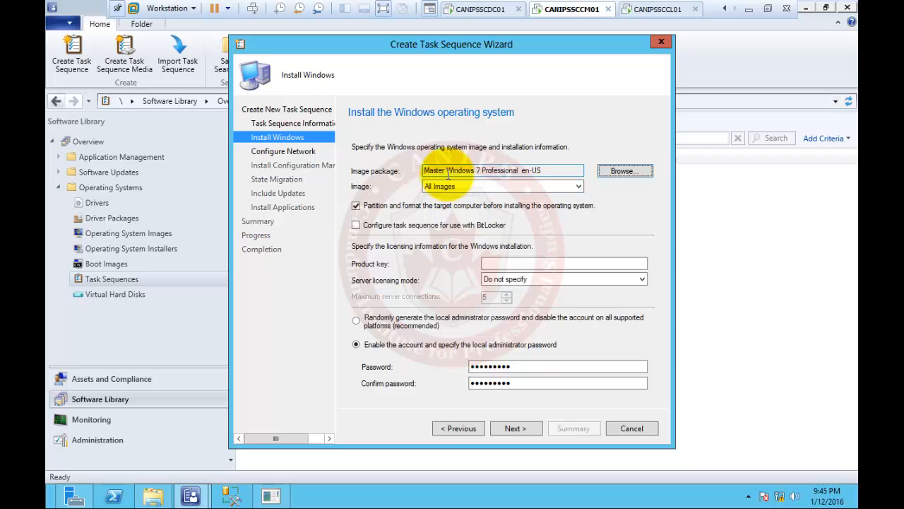
pyautogui.click(625, 171)
pyautogui.click(398, 157)
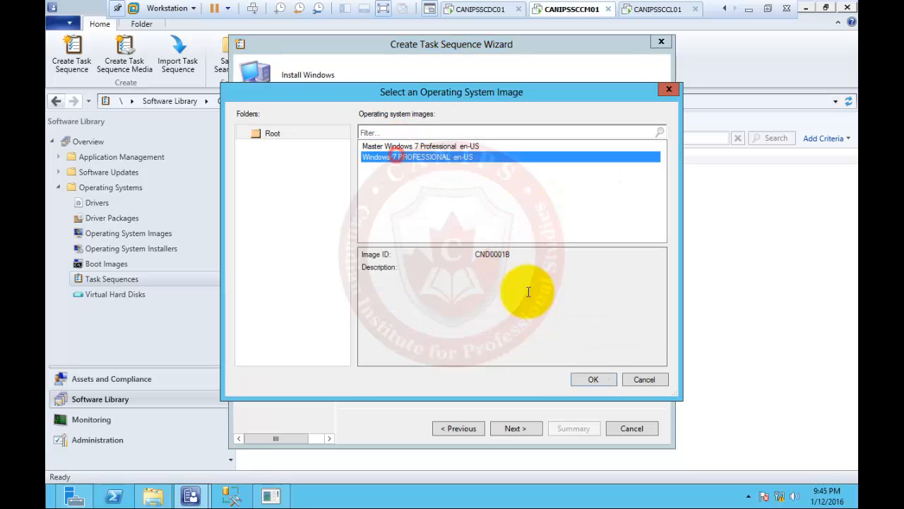
pyautogui.click(589, 378)
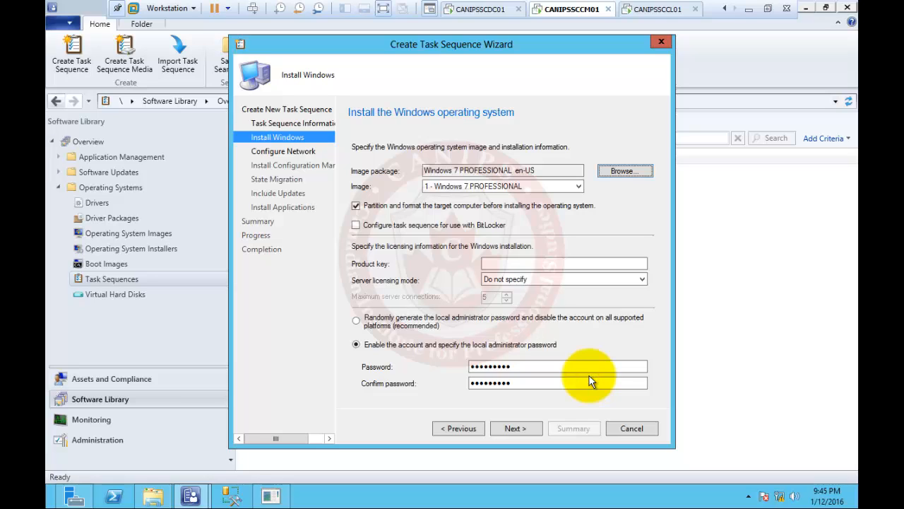
pyautogui.click(486, 385)
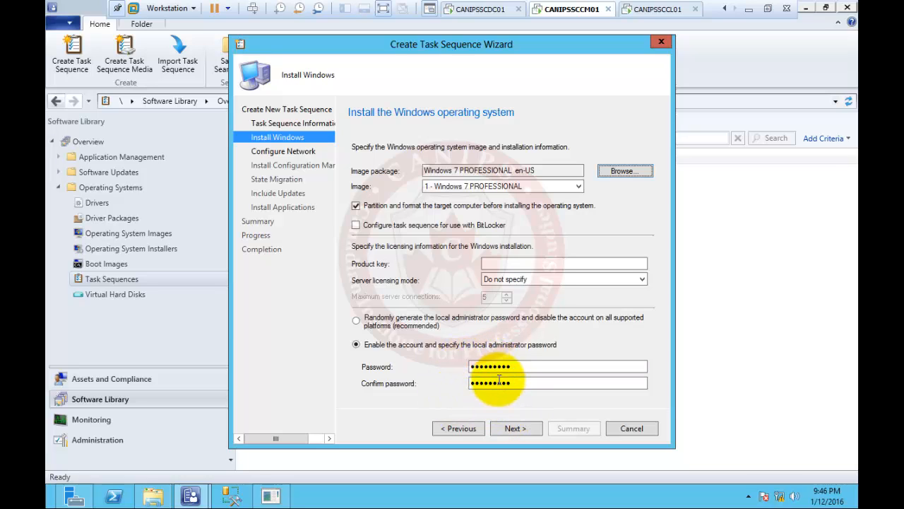
# Configure the network settings to join the workgroup CANIPS
pyautogui.click(524, 429)
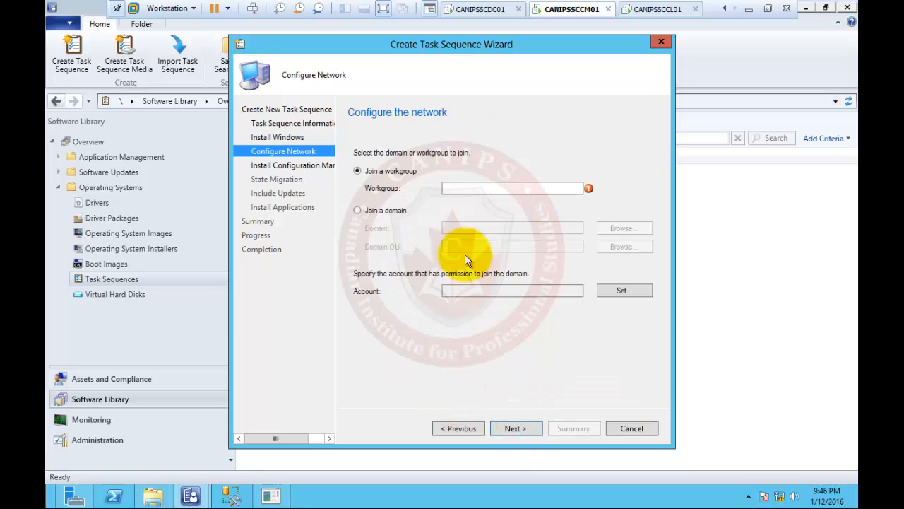
pyautogui.click(458, 189)
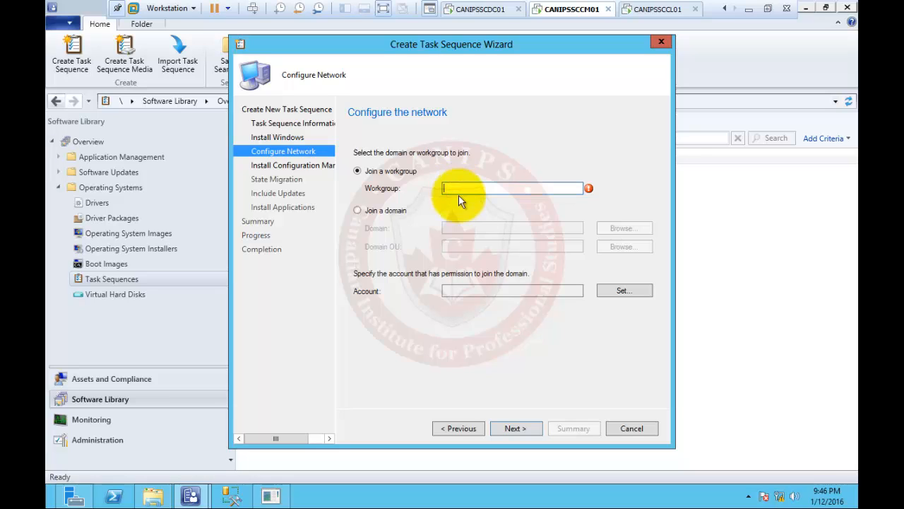
pyautogui.click(395, 212)
pyautogui.click(470, 229)
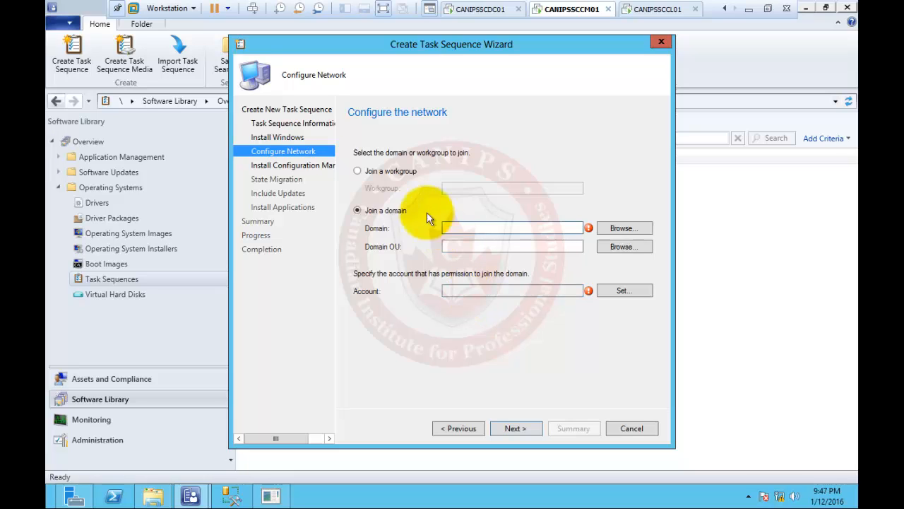
pyautogui.click(389, 172)
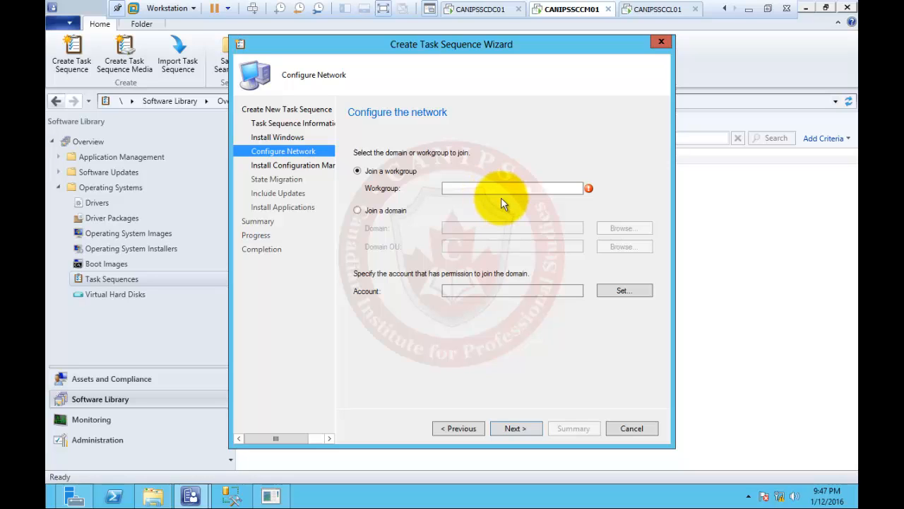
pyautogui.click(479, 187)
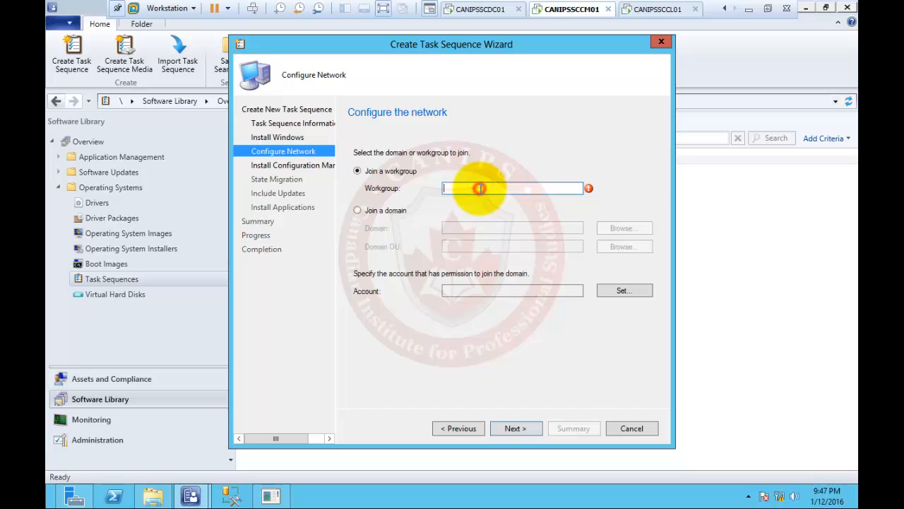
pyautogui.write('CANIPS')
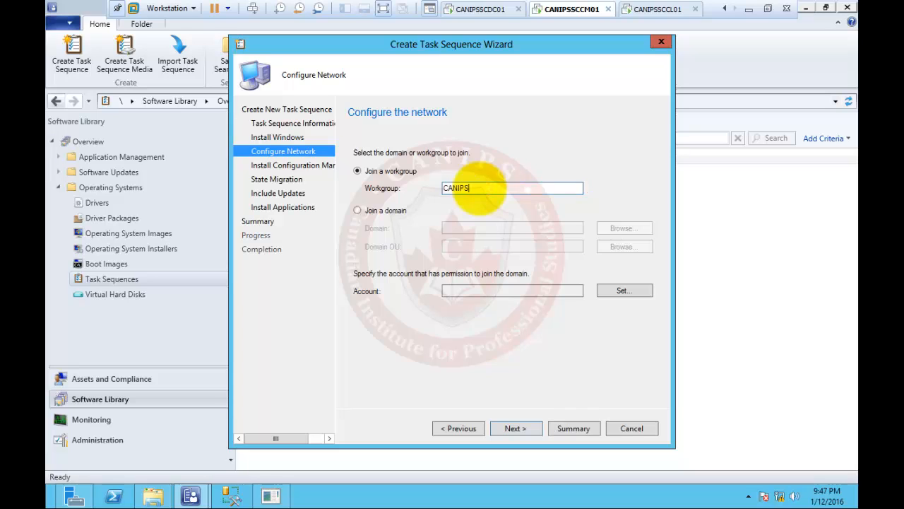
pyautogui.click(515, 428)
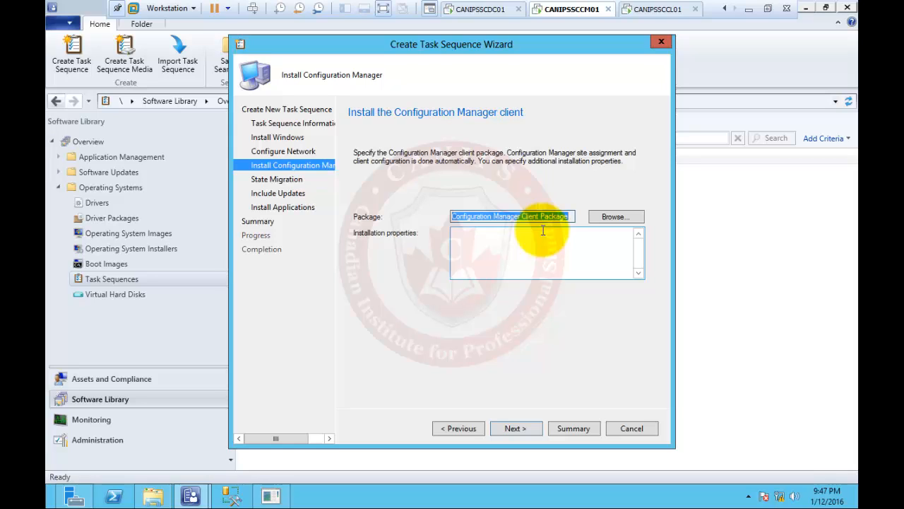
# Uncheck network and Windows settings capture, keeping only Capture user settings and files checked
pyautogui.click(520, 428)
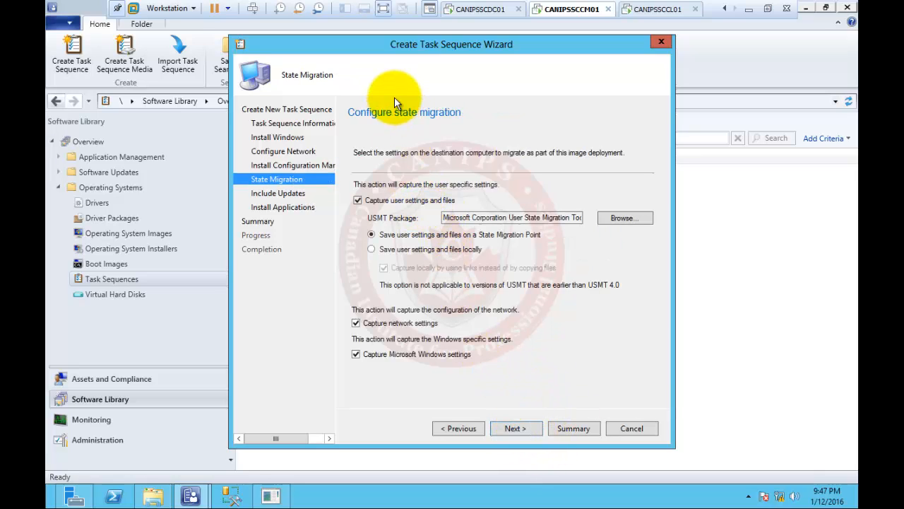
pyautogui.click(358, 201)
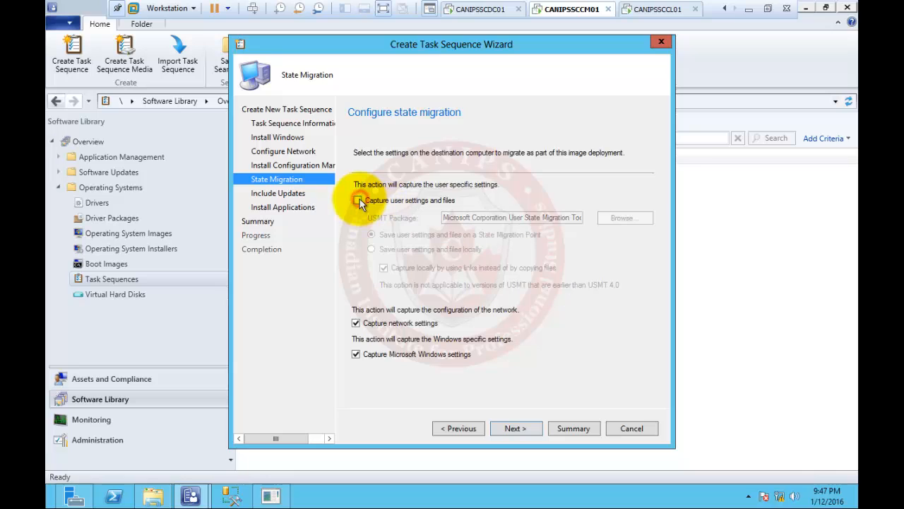
pyautogui.click(357, 324)
pyautogui.click(371, 353)
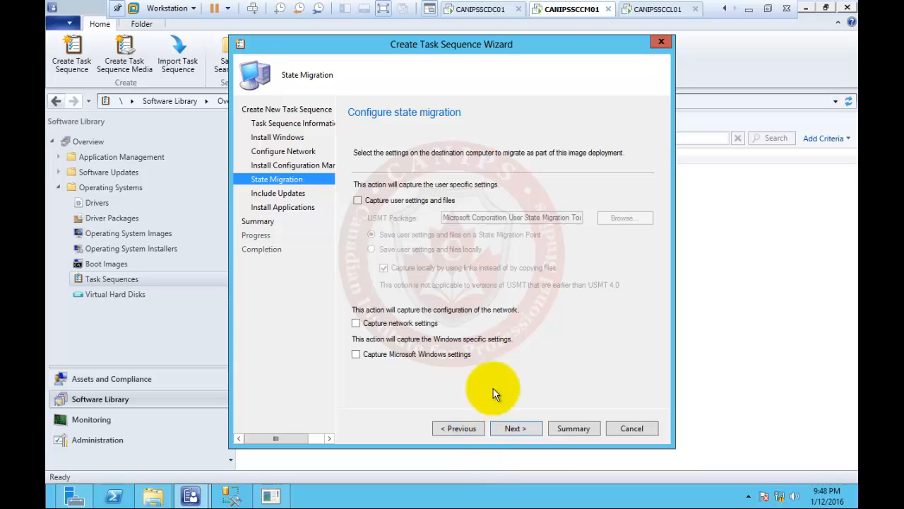
pyautogui.click(391, 201)
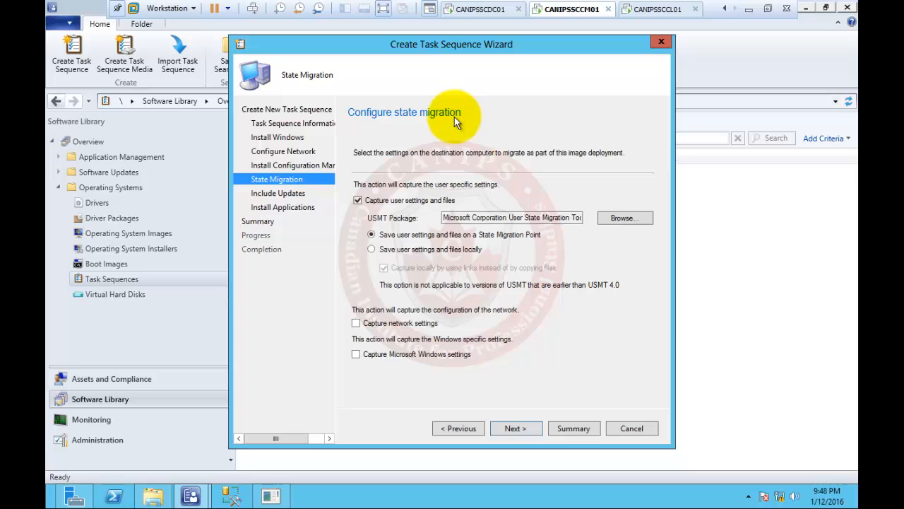
# Uncheck Capture user settings and files, leaving no state migration capture enabled
pyautogui.click(394, 200)
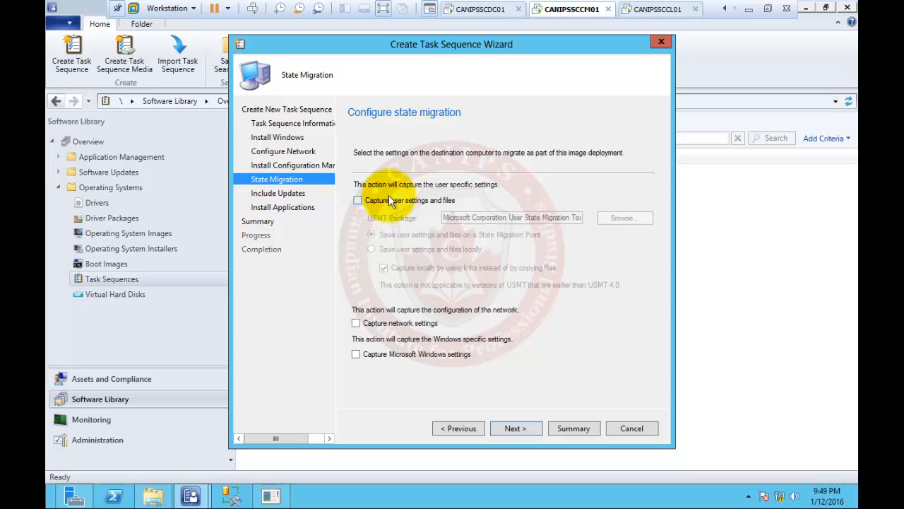
pyautogui.click(513, 429)
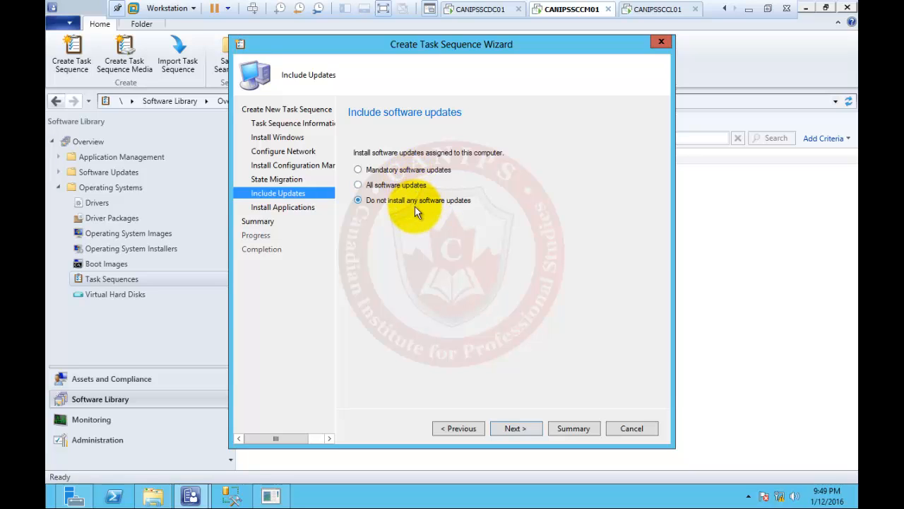
# Add the 7-Zip 9.20 (x64 edition) application to the Install Applications list
pyautogui.click(522, 428)
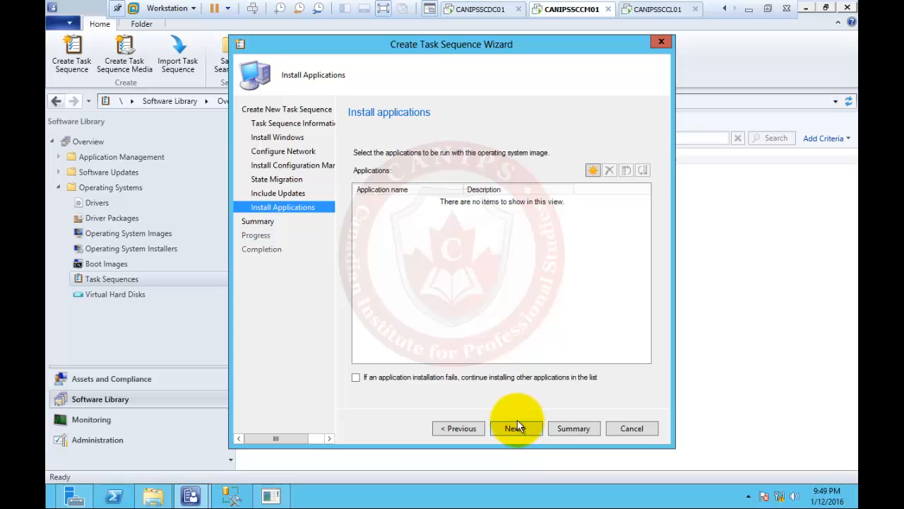
pyautogui.click(596, 170)
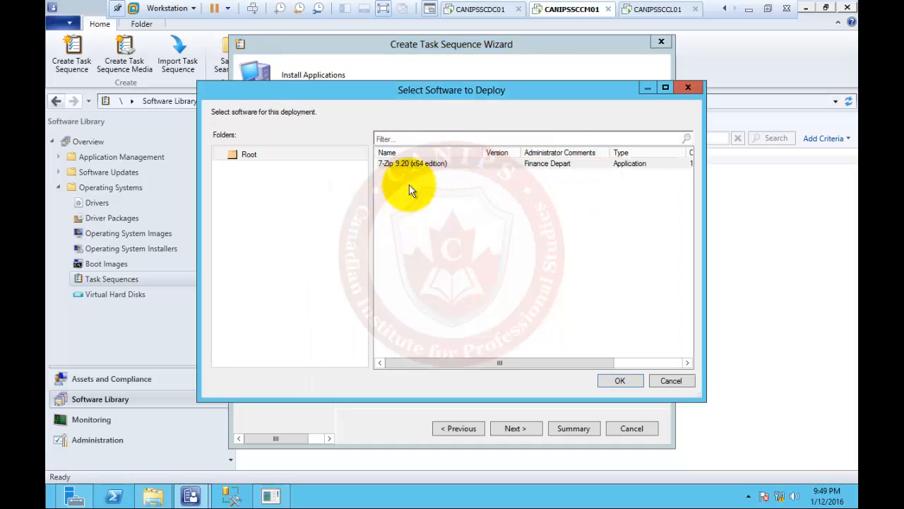
pyautogui.click(407, 166)
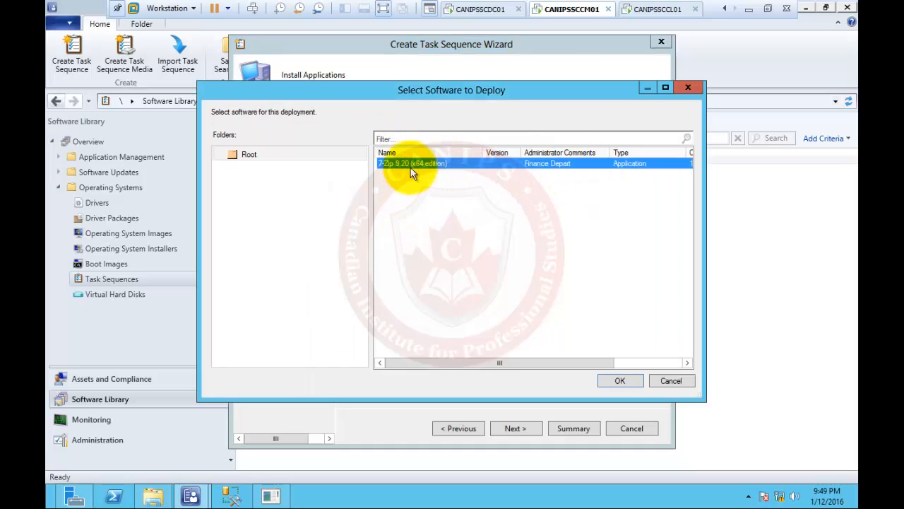
pyautogui.click(621, 380)
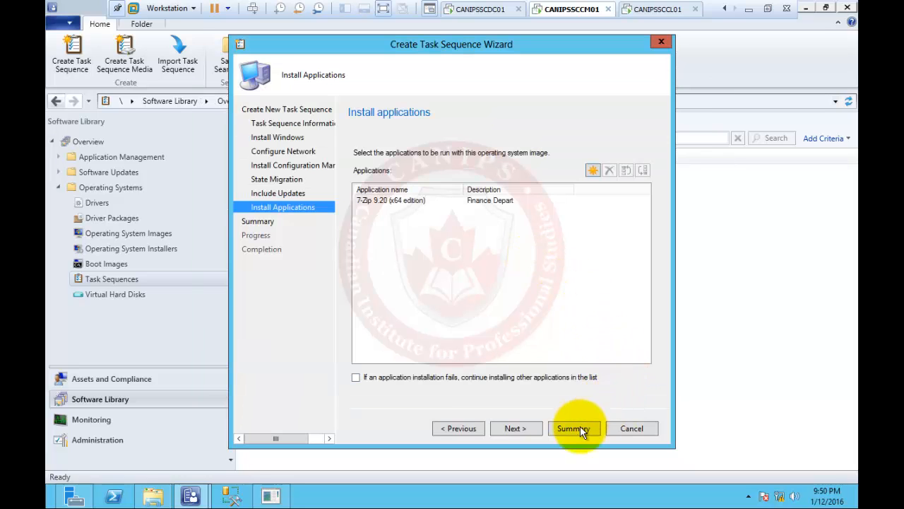
# Complete the wizard and select the new TS-Deploy-MasterWindows7 (package CND0001F) in the list
pyautogui.click(520, 429)
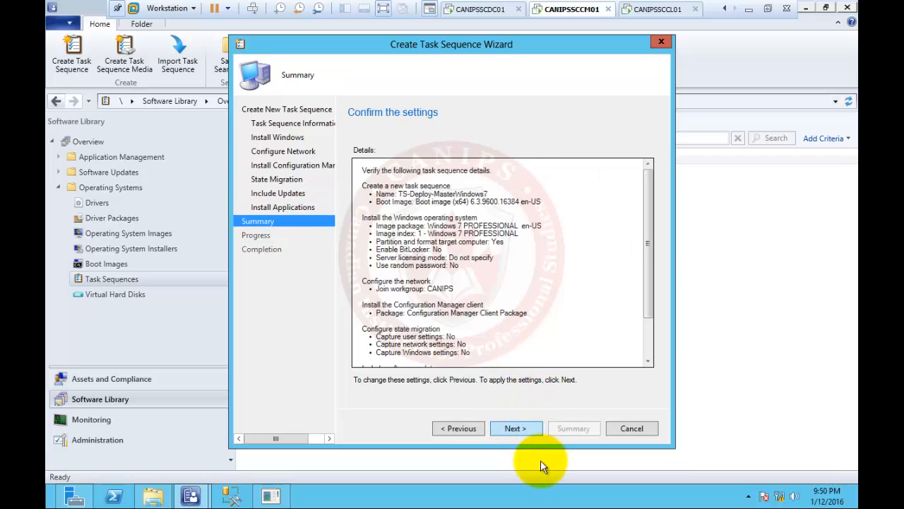
pyautogui.click(508, 426)
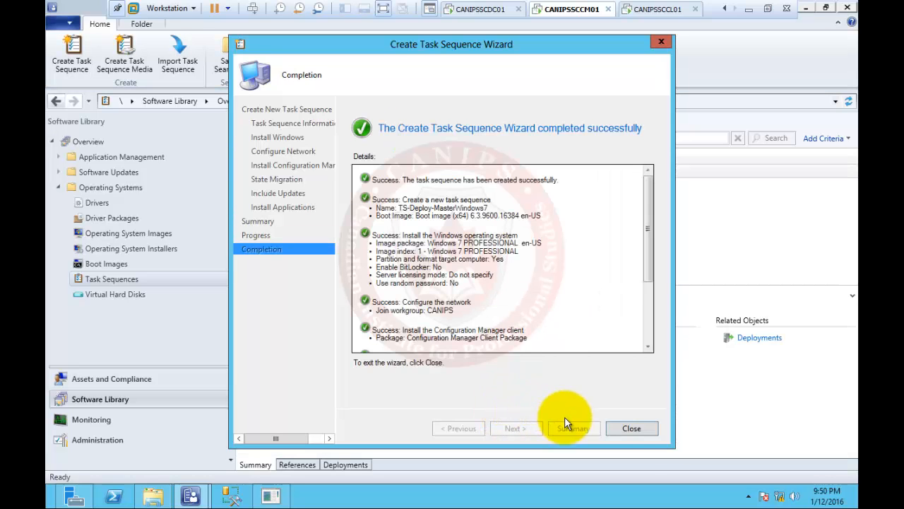
pyautogui.click(628, 429)
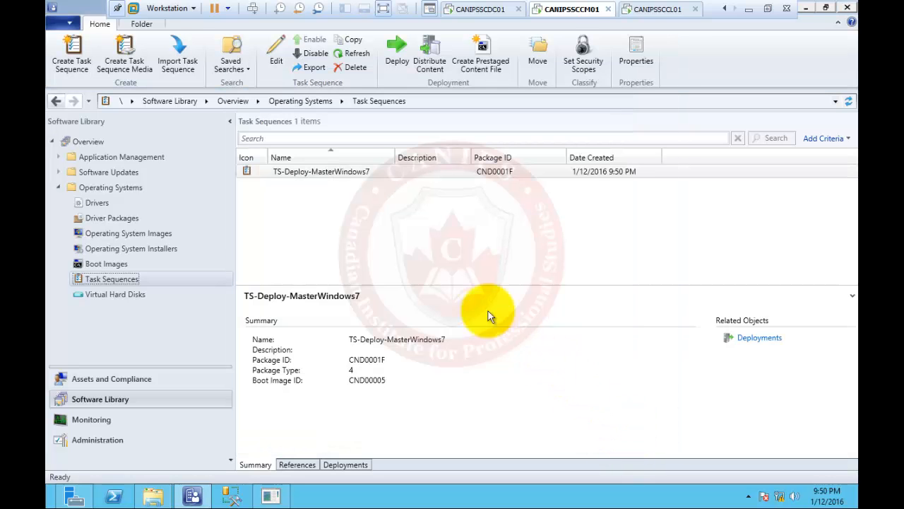
pyautogui.click(357, 173)
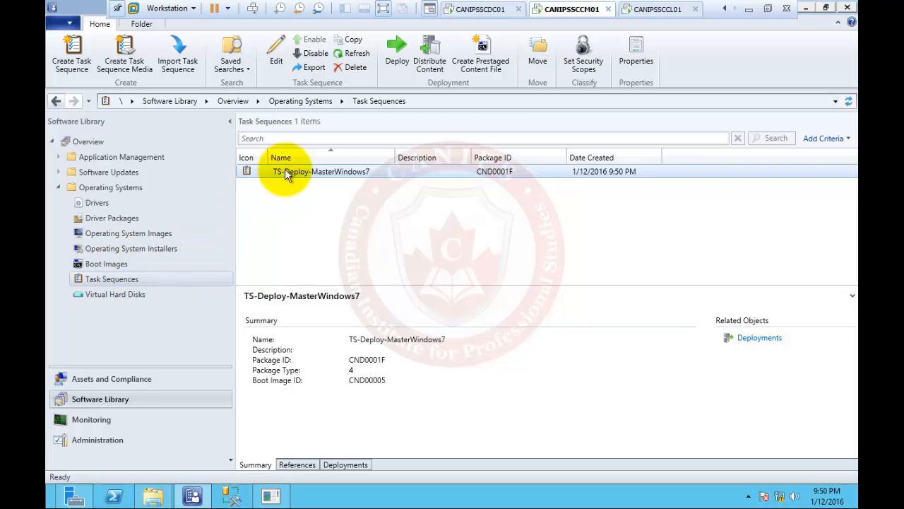
pyautogui.click(341, 171)
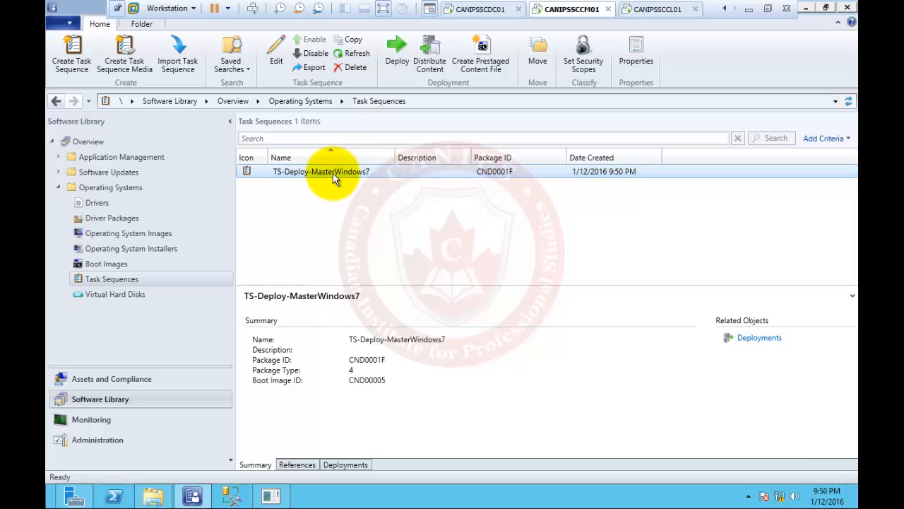
pyautogui.rightClick(333, 172)
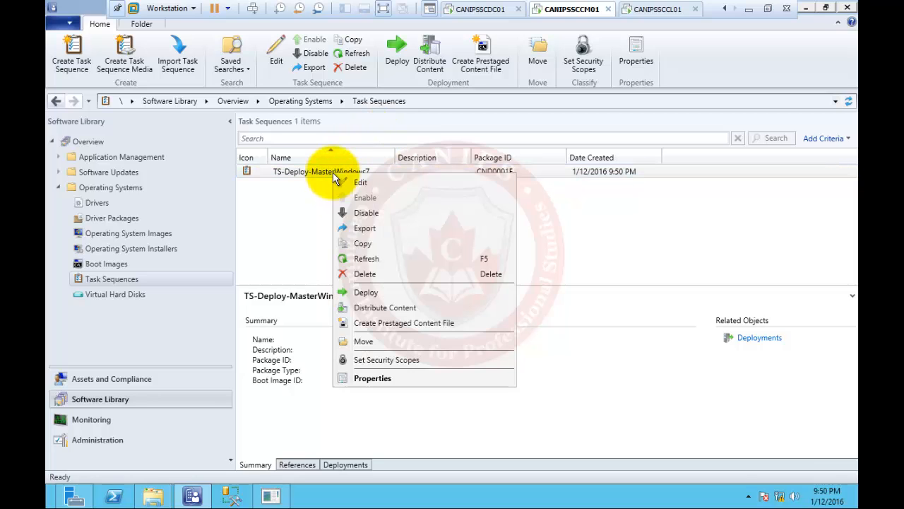
pyautogui.click(398, 305)
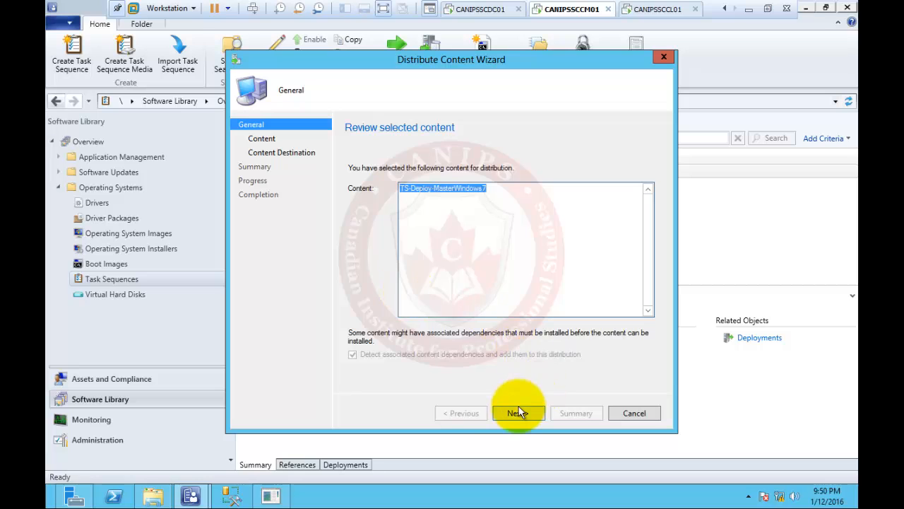
pyautogui.click(518, 413)
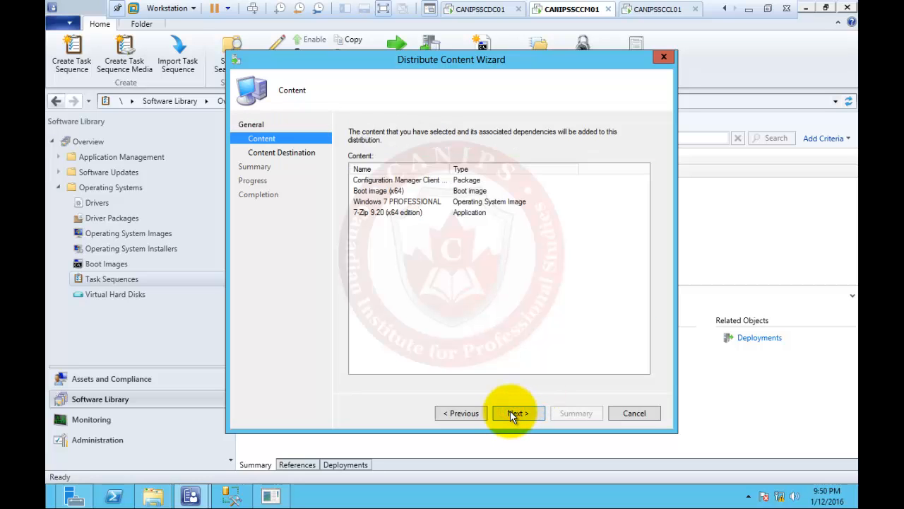
pyautogui.click(515, 414)
pyautogui.write('b')
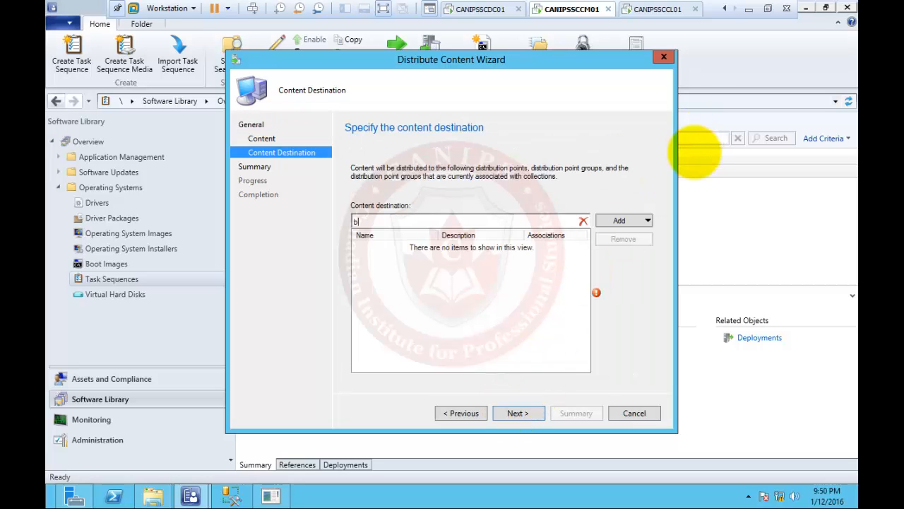
pyautogui.click(636, 221)
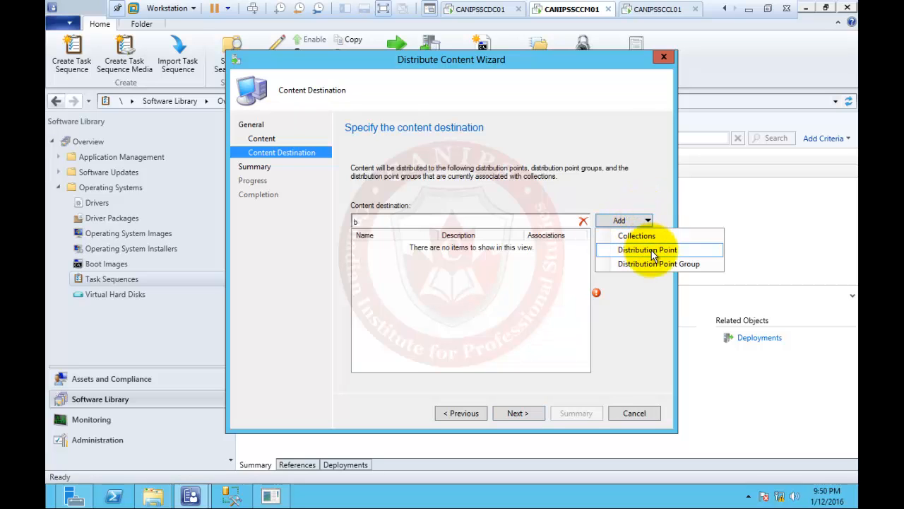
pyautogui.click(650, 254)
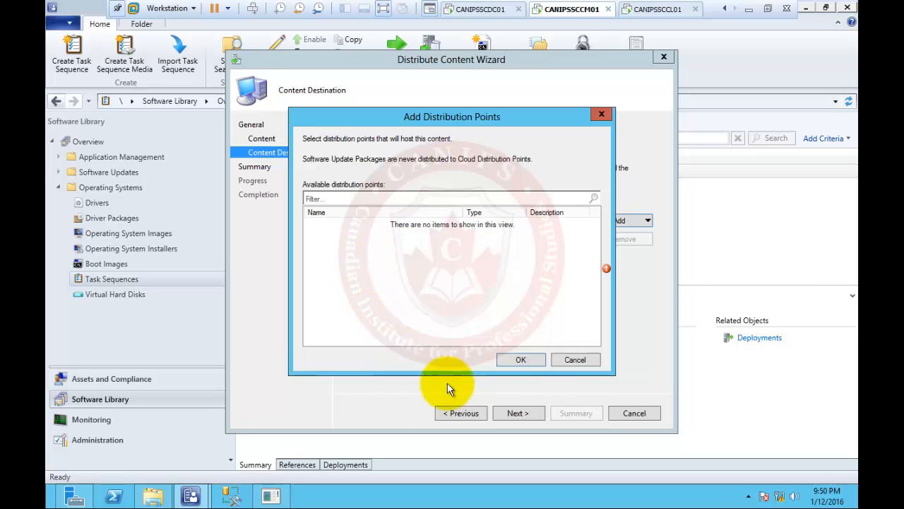
pyautogui.click(572, 359)
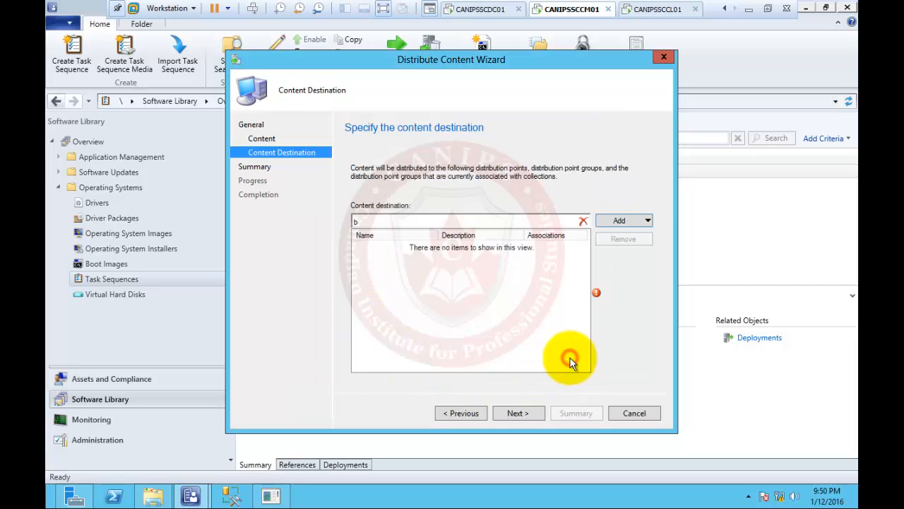
pyautogui.click(630, 414)
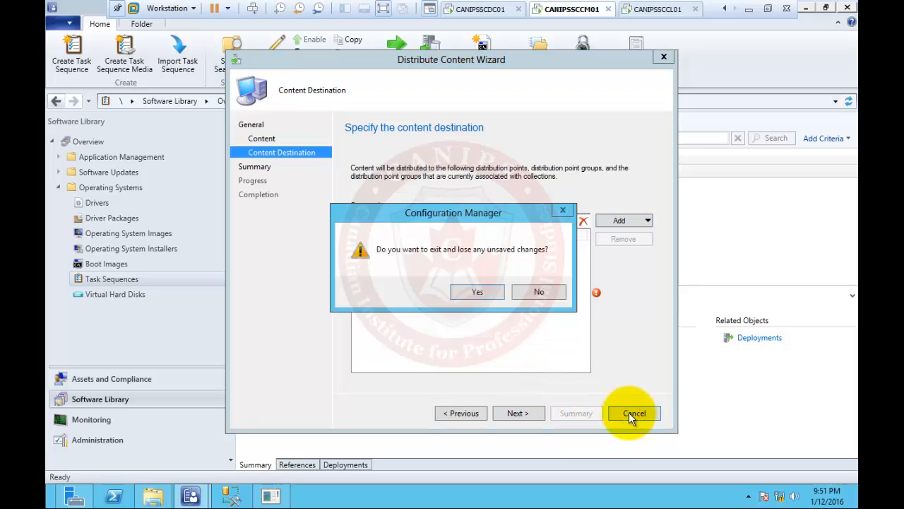
pyautogui.click(478, 292)
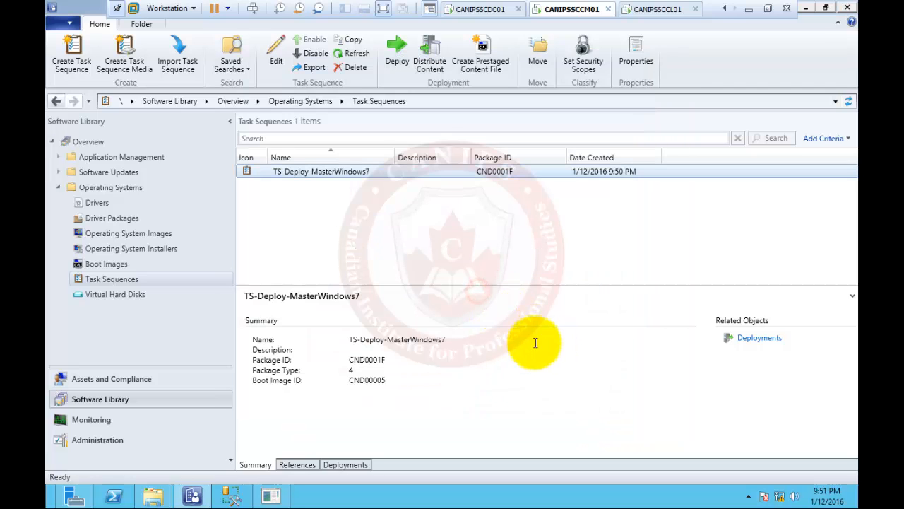
# Bring up the context menu for the TS-Deploy-MasterWindows7 task sequence
pyautogui.rightClick(330, 173)
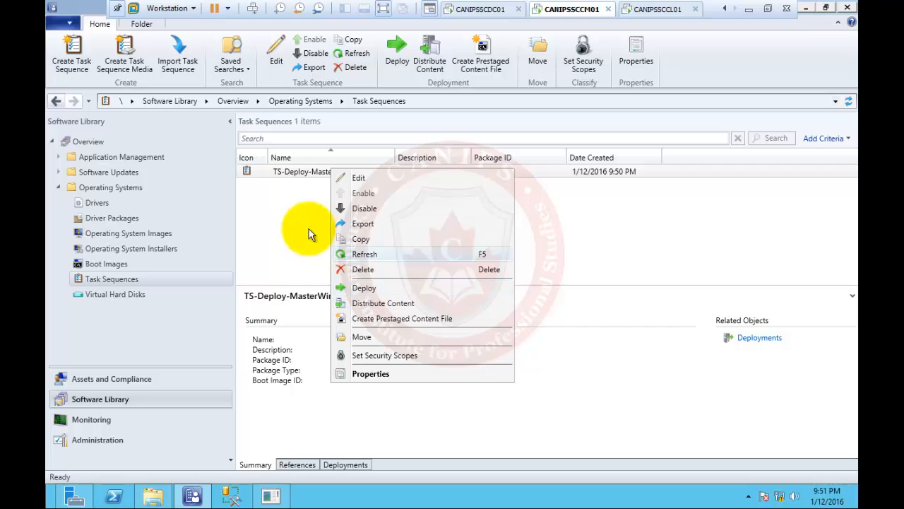
pyautogui.click(265, 212)
pyautogui.click(298, 177)
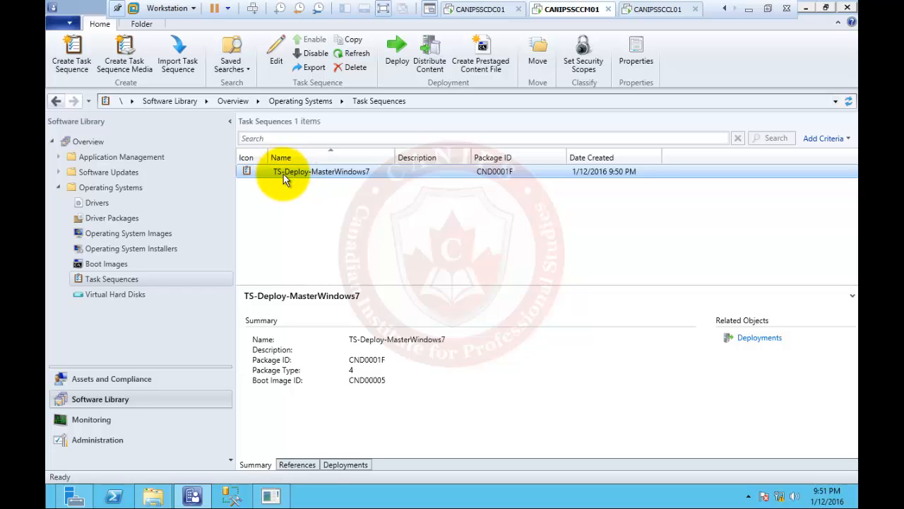
pyautogui.rightClick(321, 175)
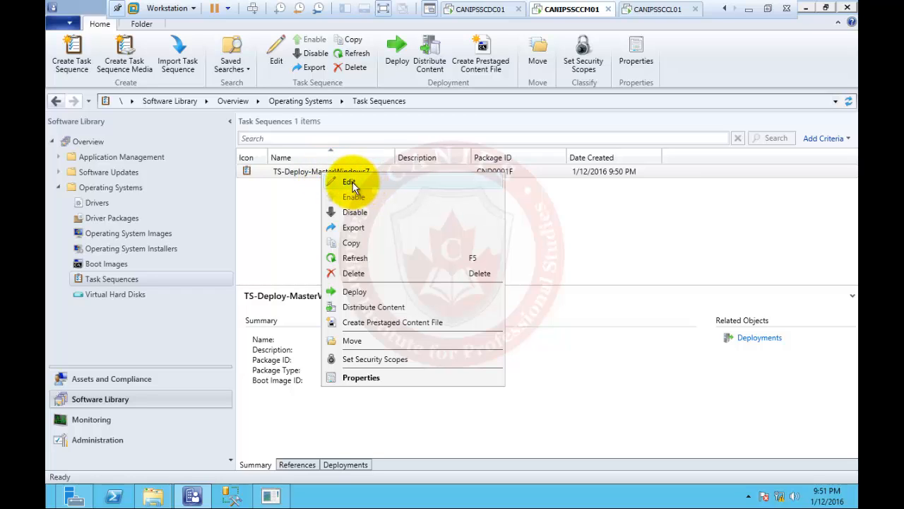
pyautogui.click(349, 182)
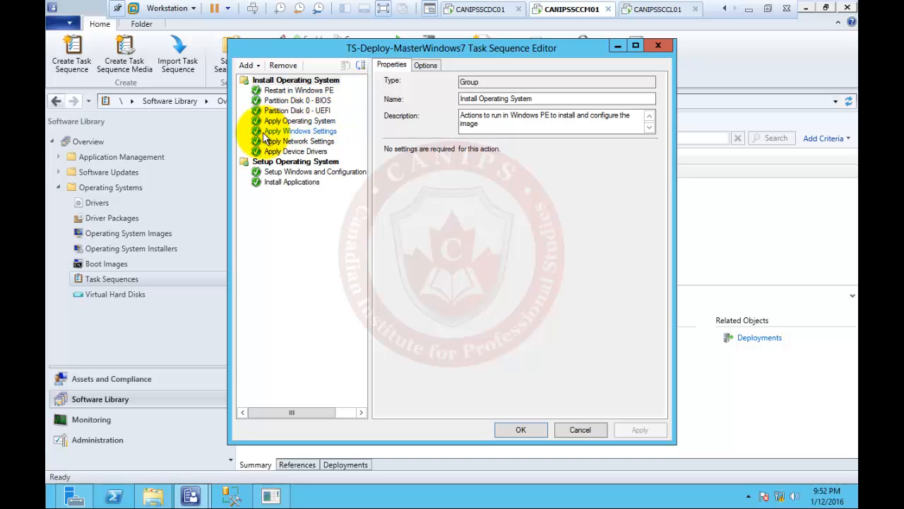
pyautogui.click(317, 123)
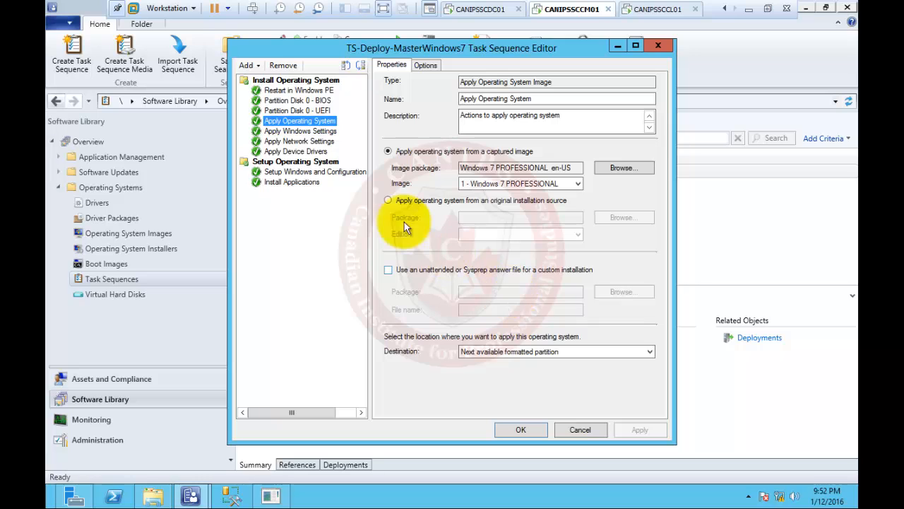
pyautogui.click(304, 140)
pyautogui.click(307, 132)
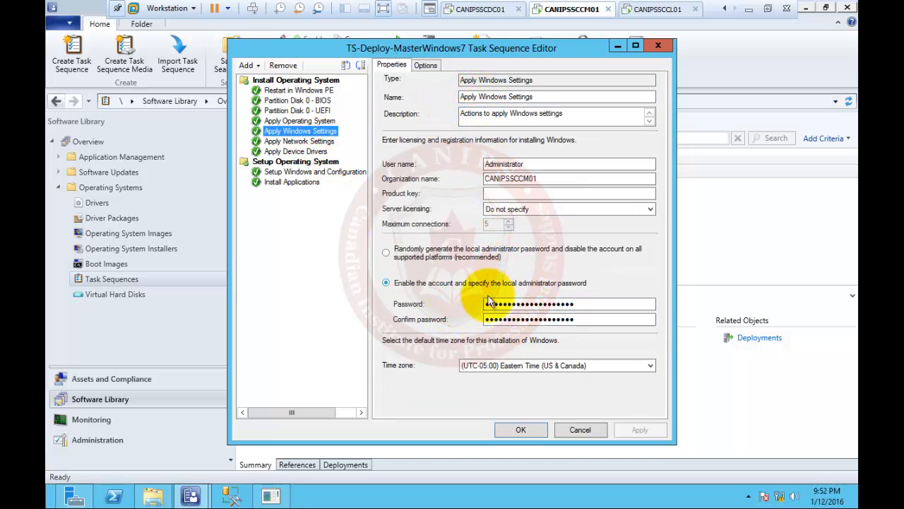
pyautogui.click(311, 143)
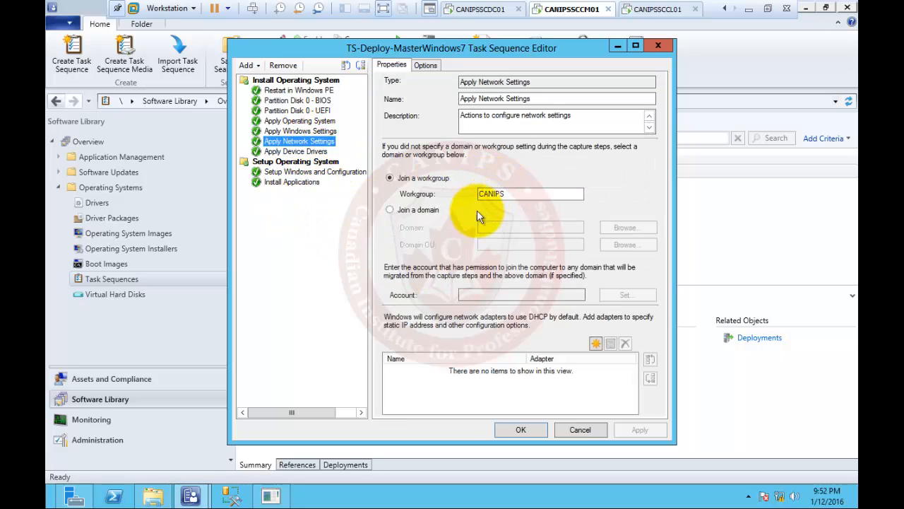
pyautogui.click(314, 151)
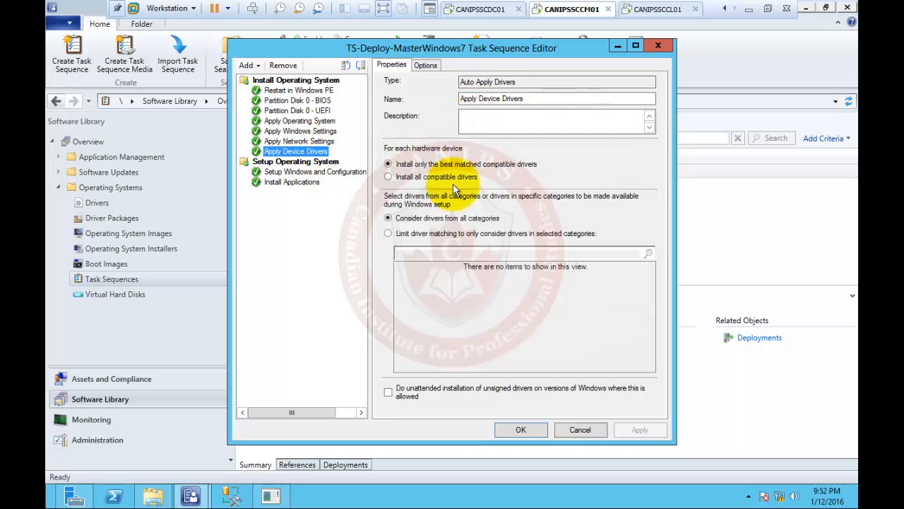
pyautogui.click(289, 182)
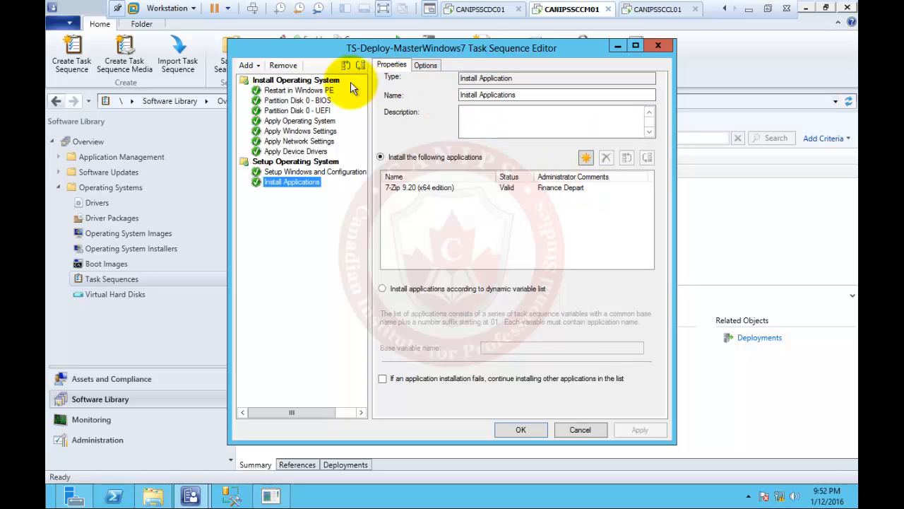
pyautogui.click(659, 46)
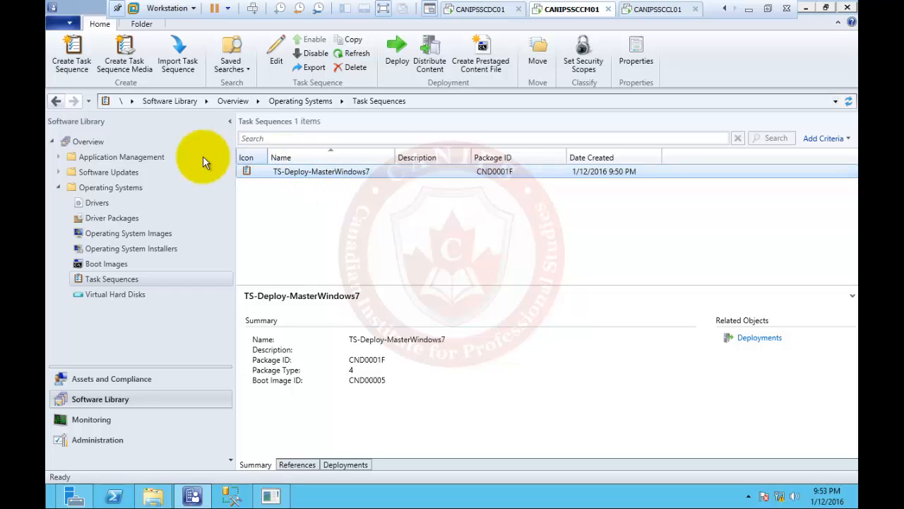
pyautogui.click(137, 233)
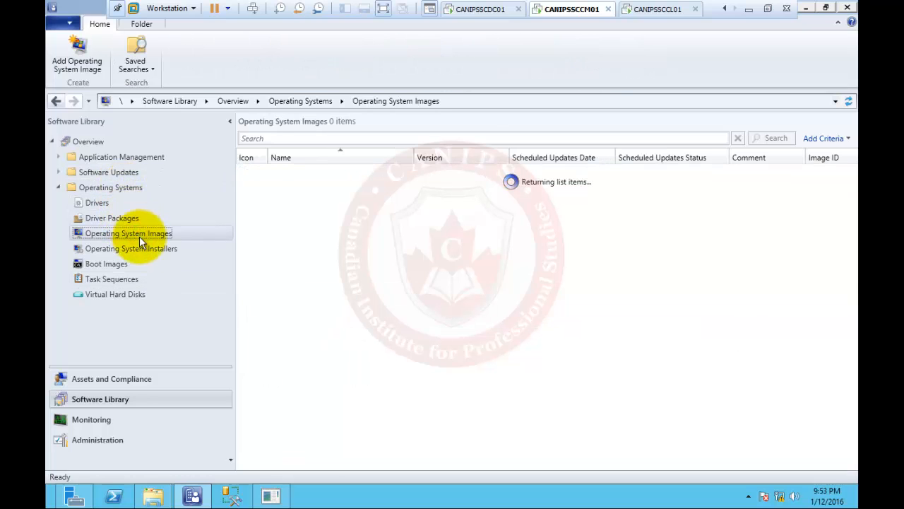
pyautogui.click(138, 248)
pyautogui.click(110, 263)
pyautogui.click(123, 278)
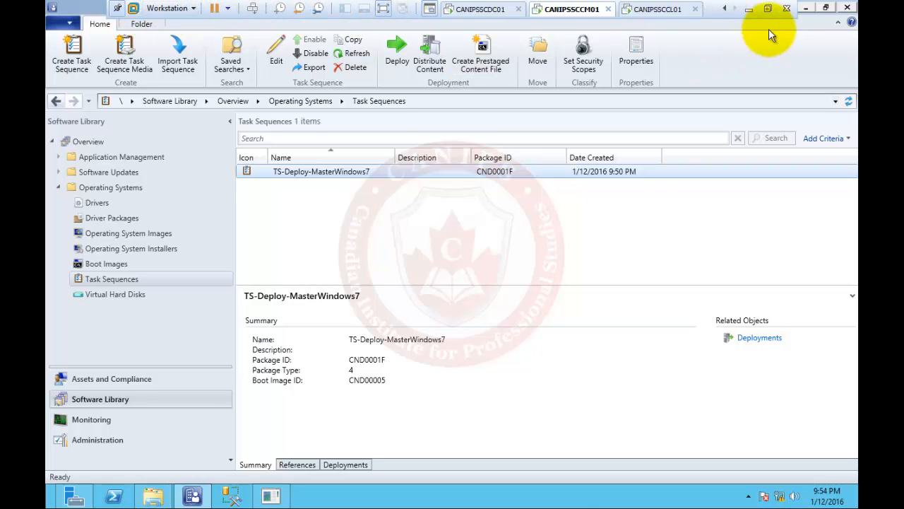
# Start a new virtual machine with the OS to be installed later, guest Windows 7 x64
pyautogui.click(769, 10)
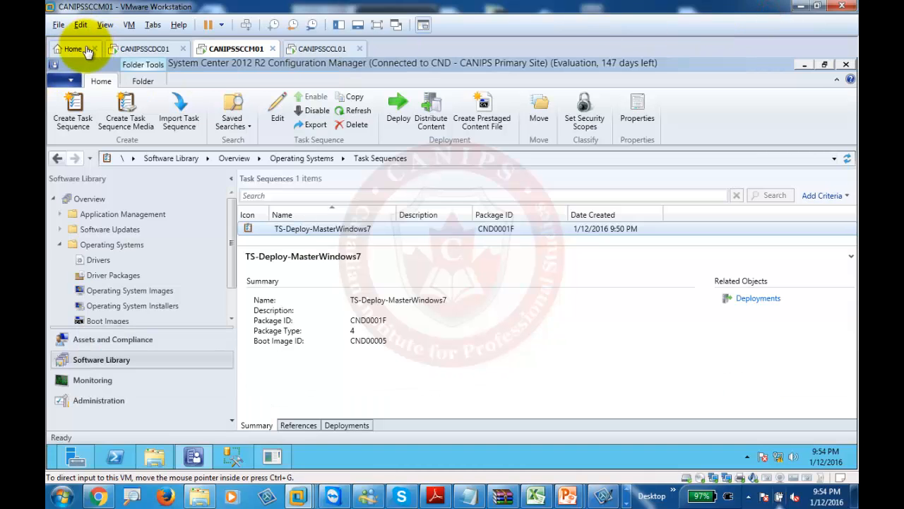
pyautogui.click(81, 51)
pyautogui.click(294, 203)
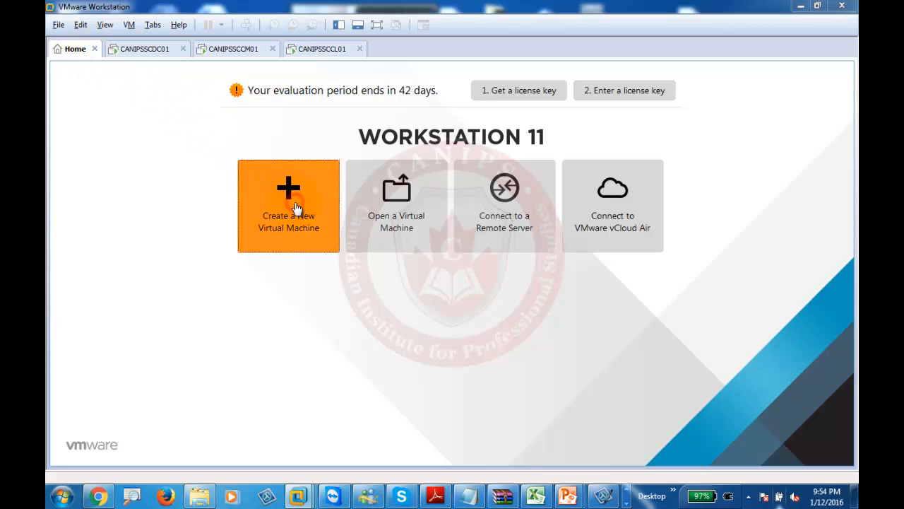
pyautogui.click(508, 353)
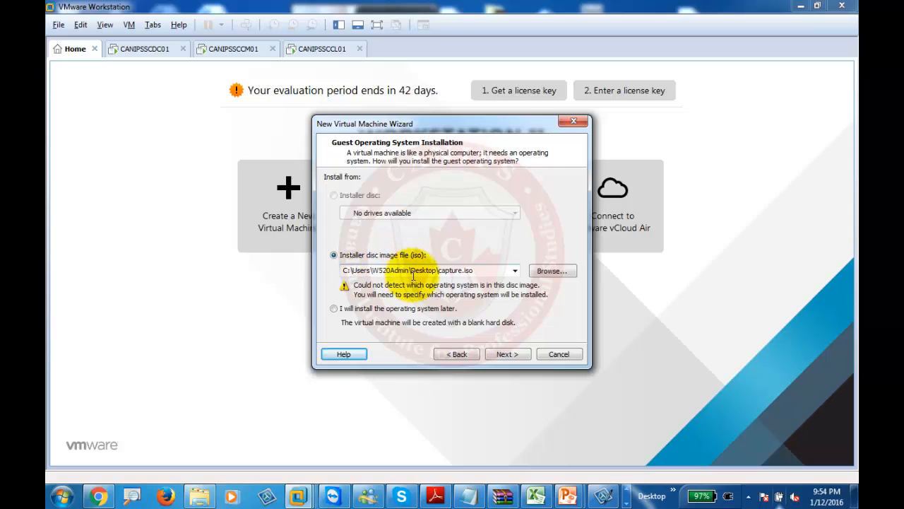
pyautogui.click(365, 311)
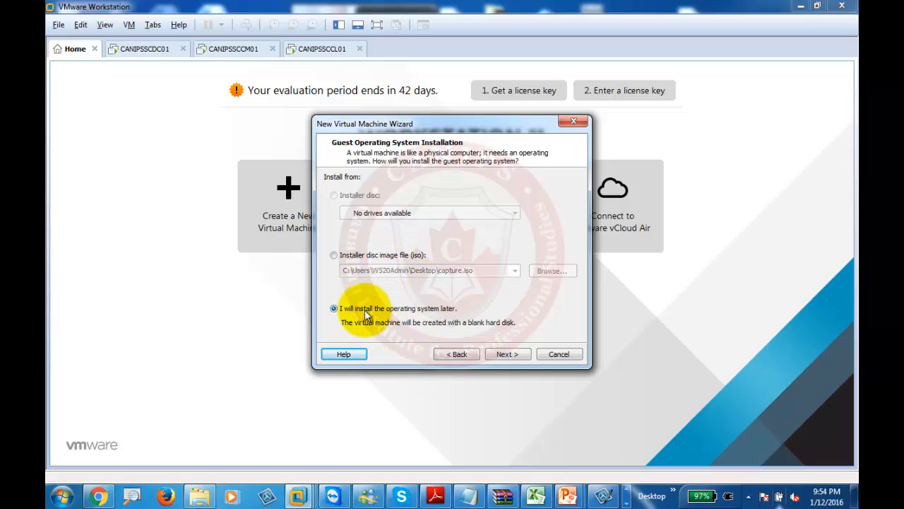
pyautogui.click(505, 354)
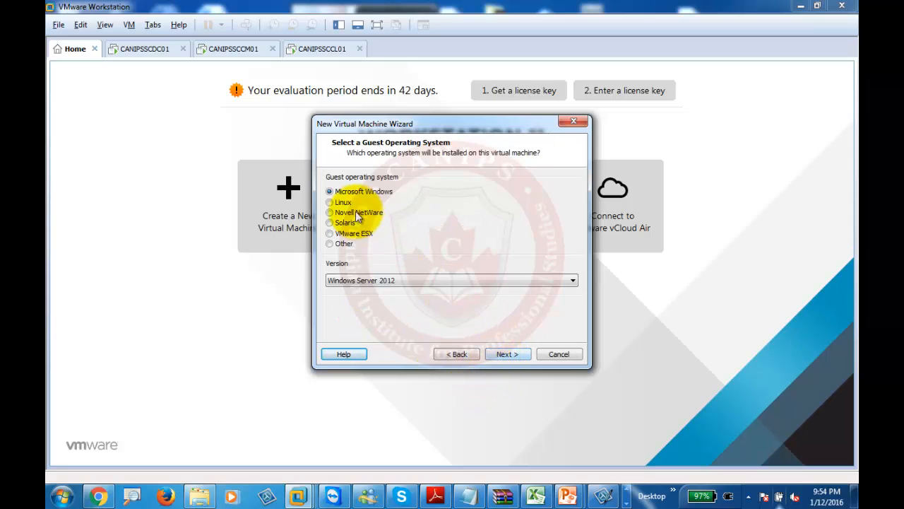
pyautogui.click(428, 279)
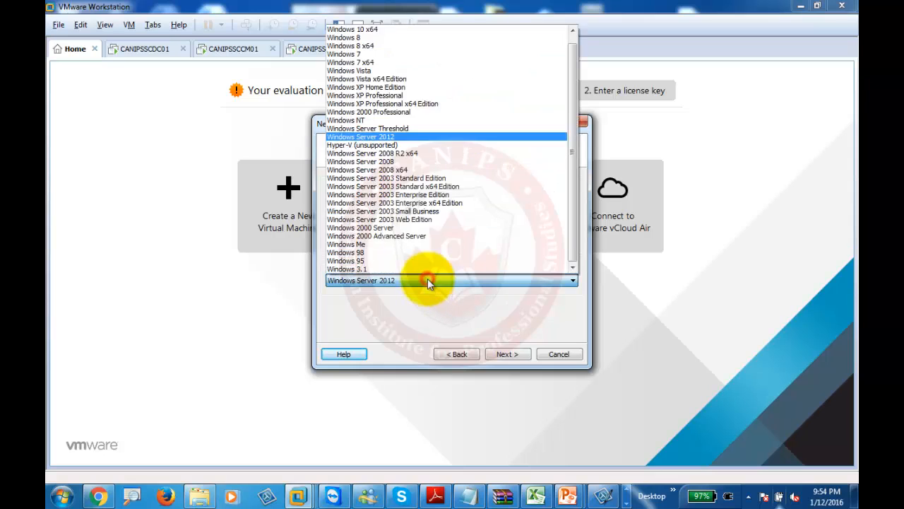
pyautogui.click(387, 63)
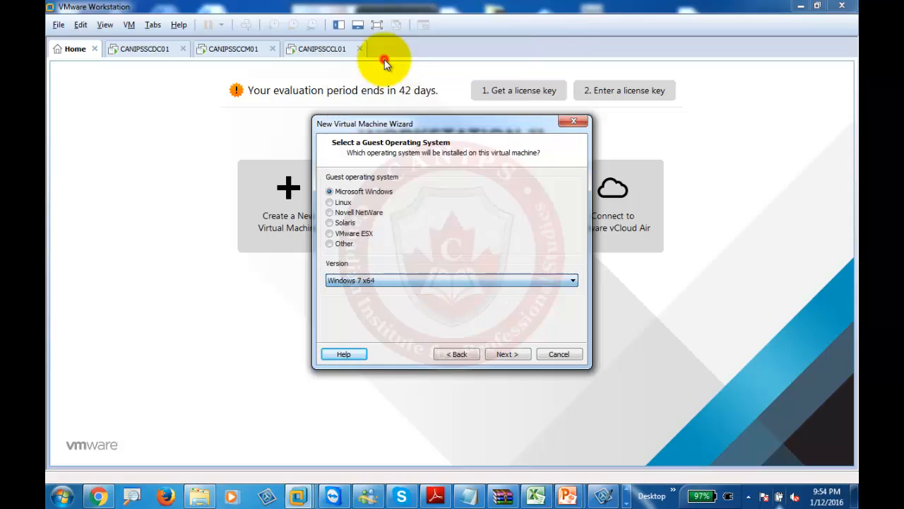
pyautogui.click(510, 355)
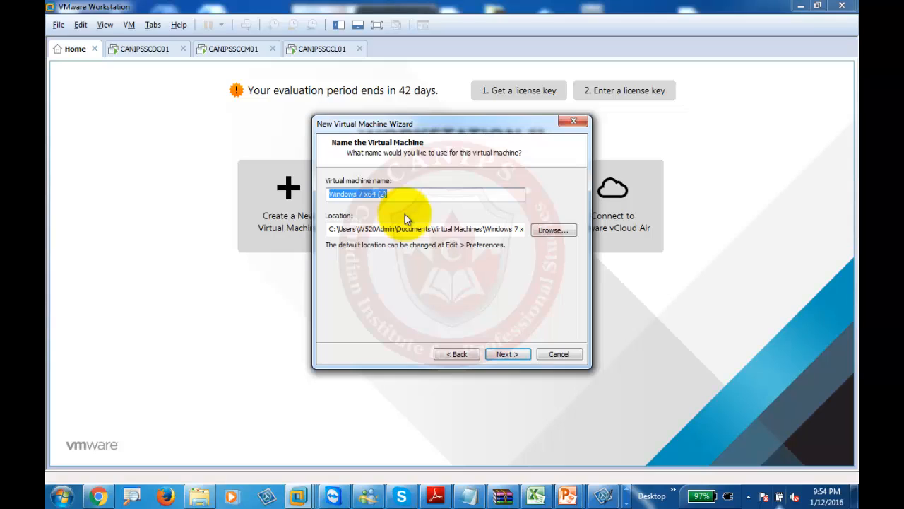
# Name it DeployedPC1, store it on drive e:, keep the 60 GB disk and finish
pyautogui.write('Deployed')
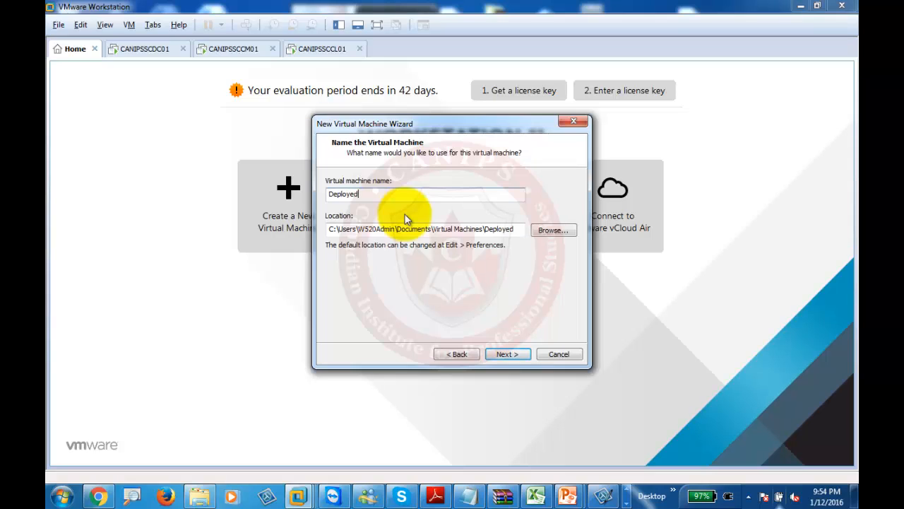
pyautogui.write('PC1')
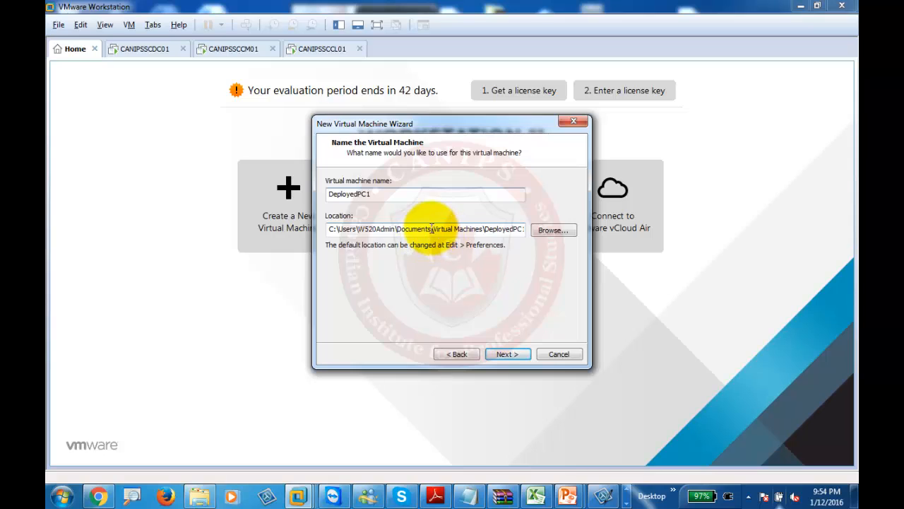
pyautogui.moveTo(432, 227); pyautogui.dragTo(321, 230)
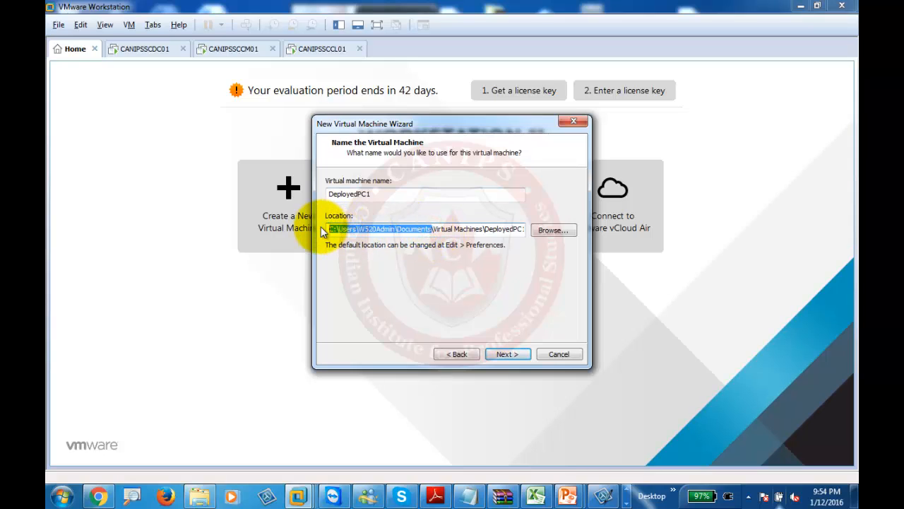
pyautogui.write('e:')
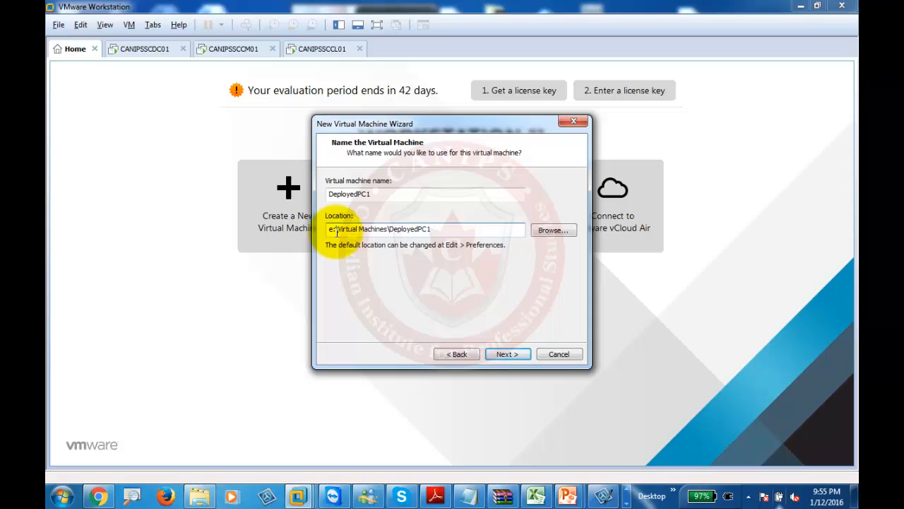
pyautogui.click(507, 354)
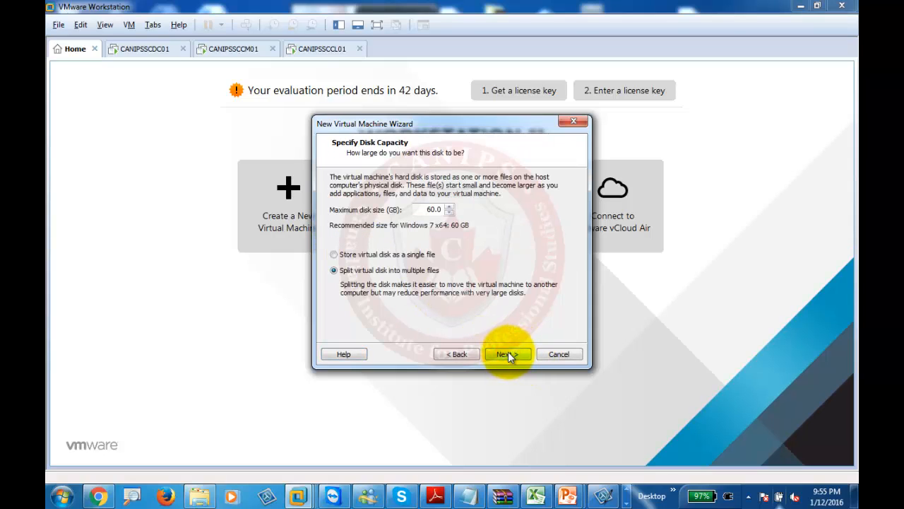
pyautogui.click(508, 353)
pyautogui.click(508, 352)
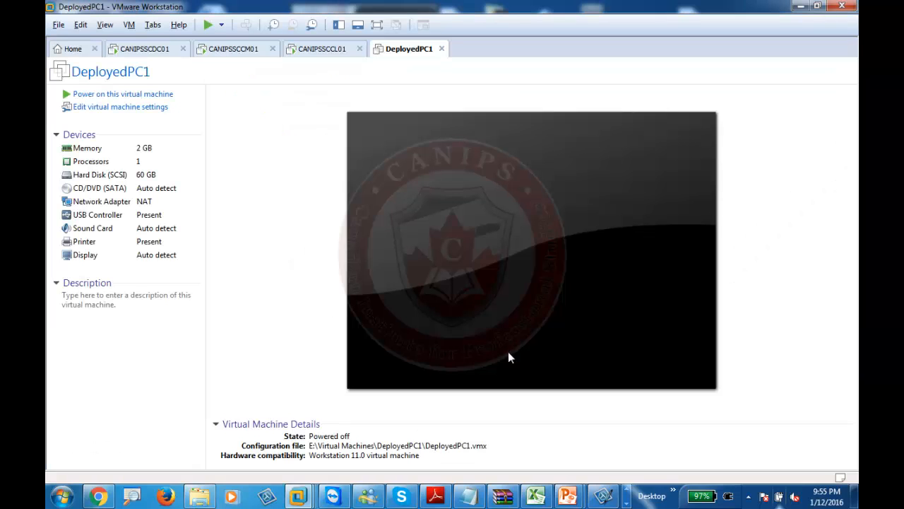
# Power on DeployedPC1 and accept the missing sata0:1 drive warning to start its PXE boot
pyautogui.click(152, 99)
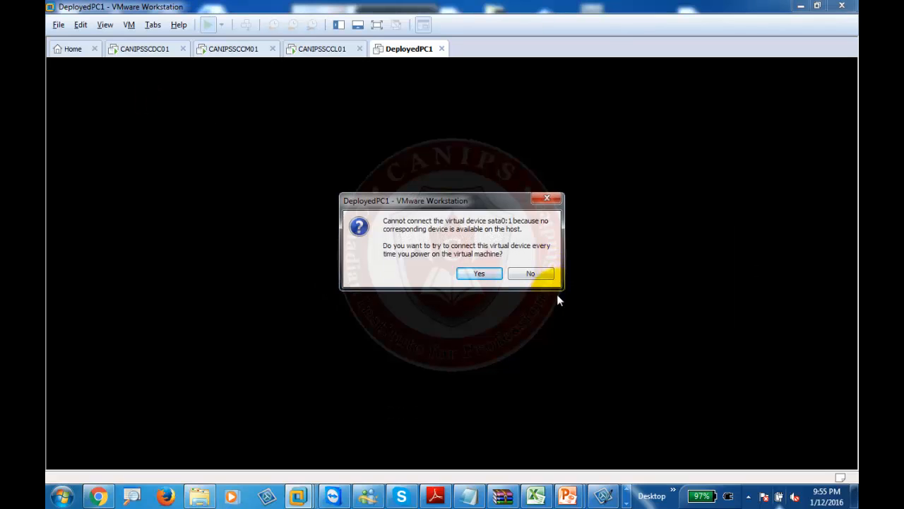
pyautogui.click(477, 274)
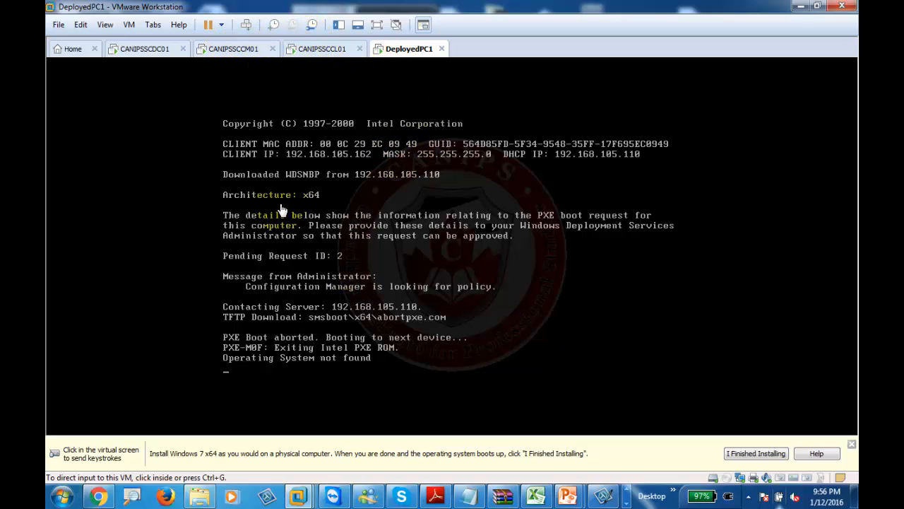
# On the CANIPSSCCM01 server, view the Deployments of TS-Deploy-MasterWindows7, which list no items
pyautogui.click(237, 49)
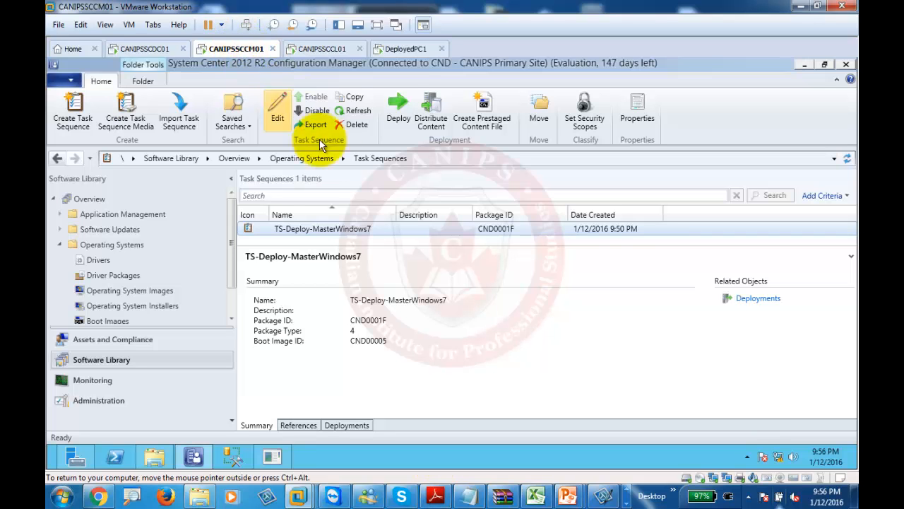
pyautogui.click(362, 227)
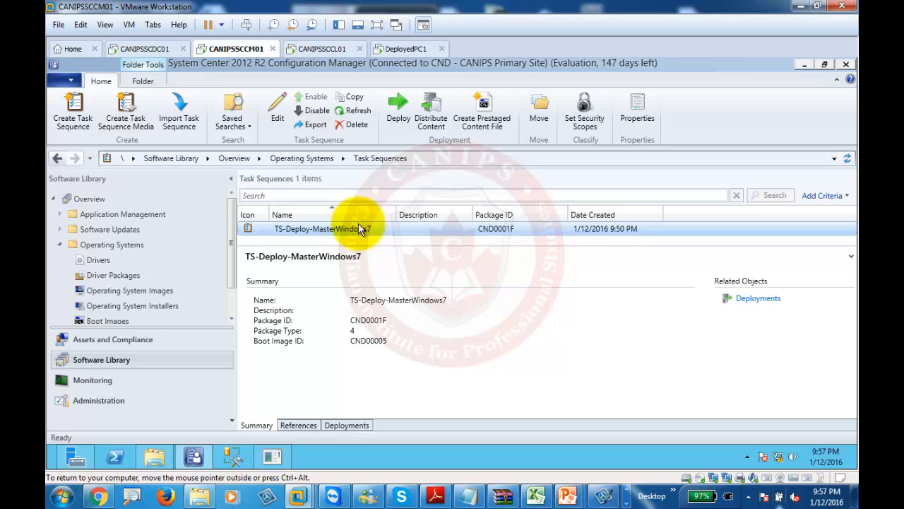
pyautogui.click(347, 425)
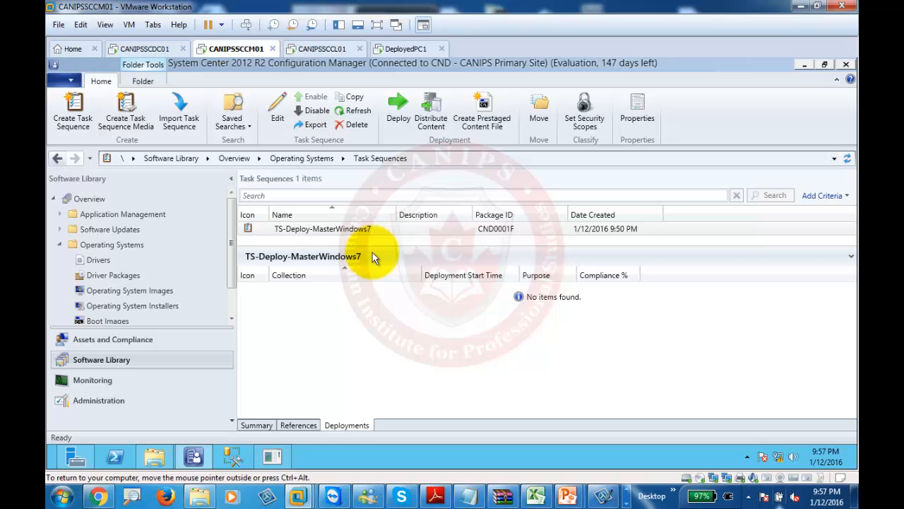
# Deploy TS-Deploy-MasterWindows7 and browse for a target device collection
pyautogui.rightClick(327, 225)
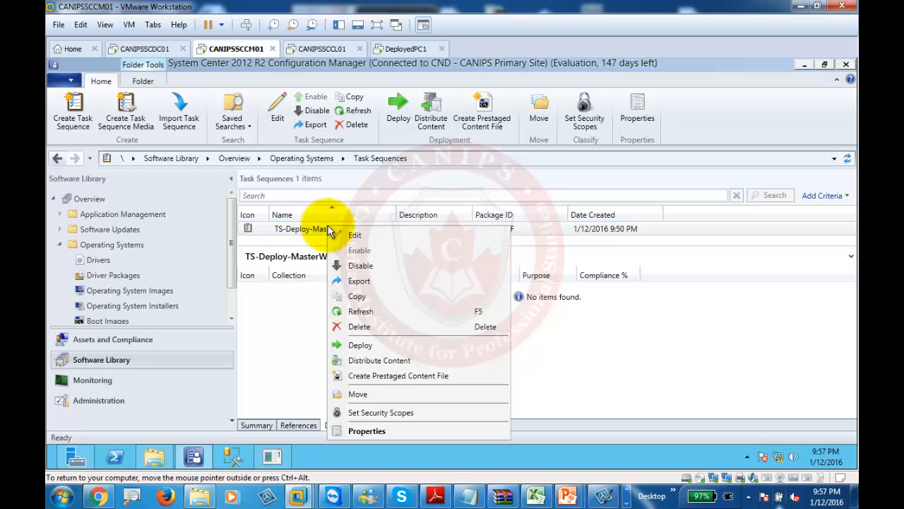
pyautogui.click(360, 344)
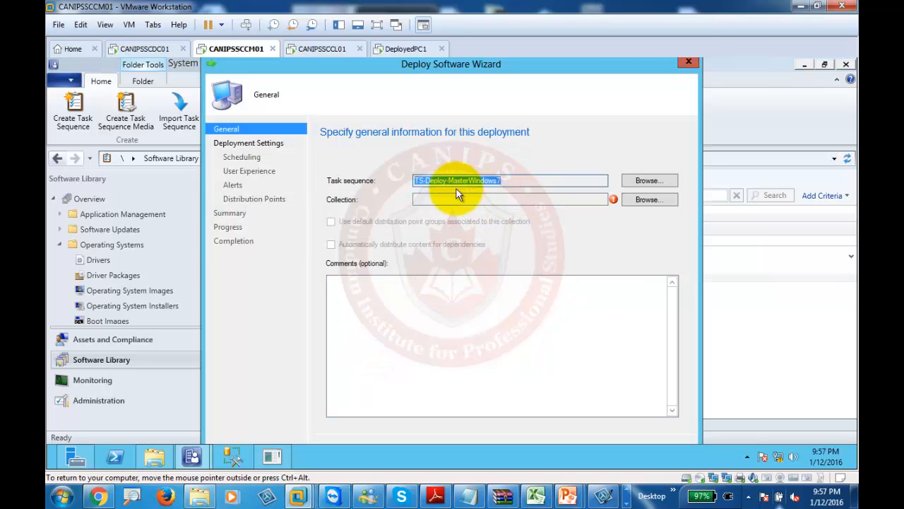
pyautogui.click(466, 200)
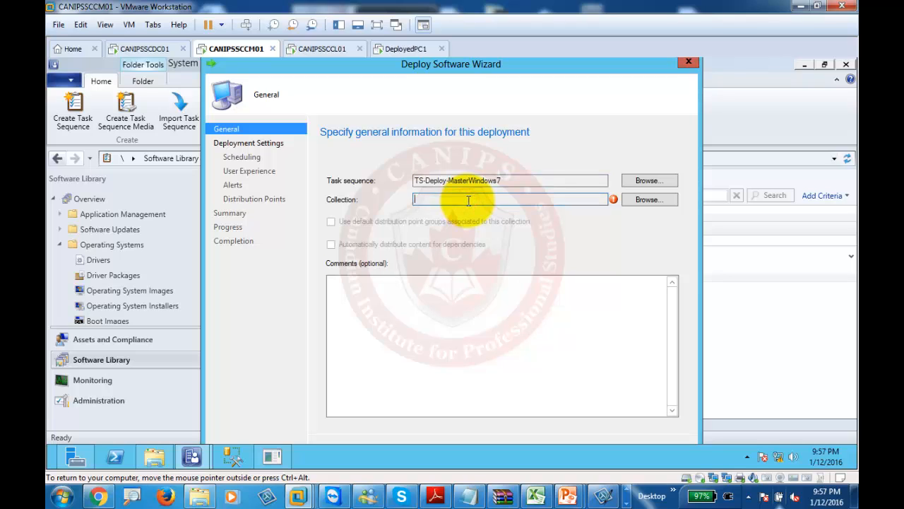
pyautogui.click(640, 198)
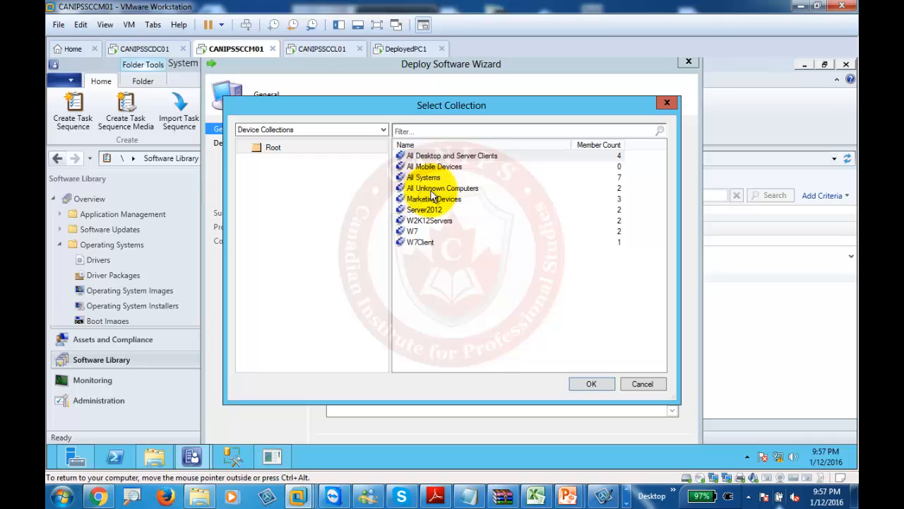
# Choose the All Unknown Computers collection as the target and continue to Deployment Settings
pyautogui.click(431, 191)
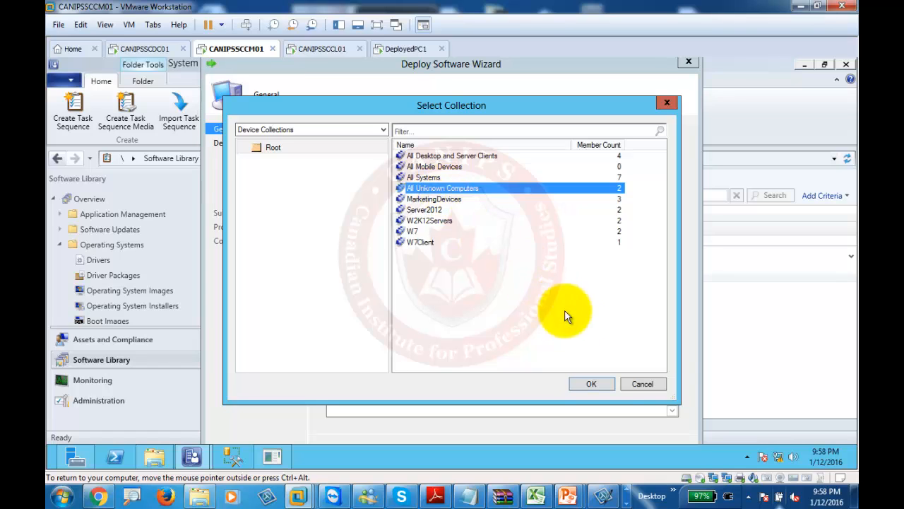
pyautogui.click(585, 381)
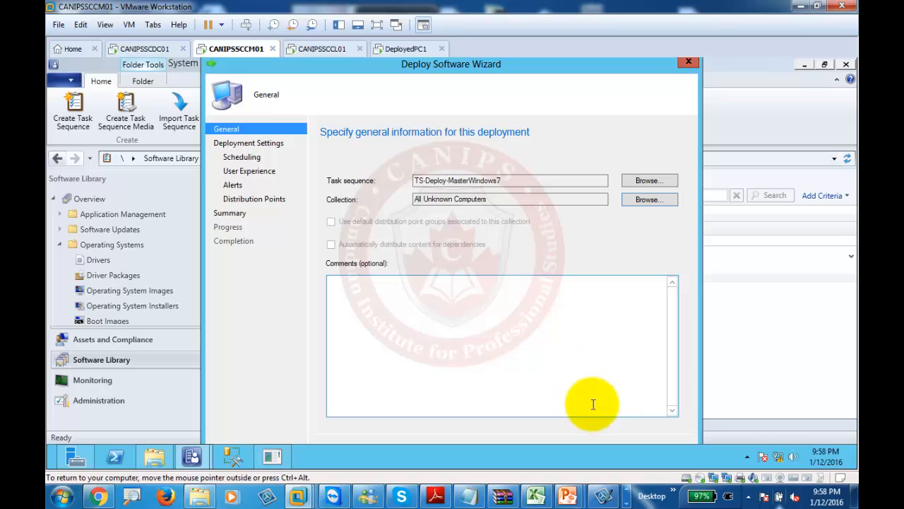
pyautogui.click(377, 26)
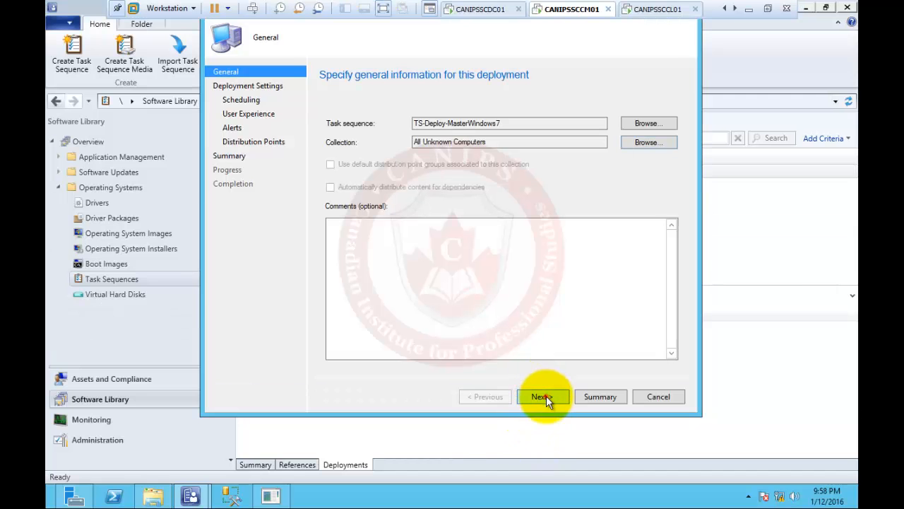
pyautogui.click(544, 396)
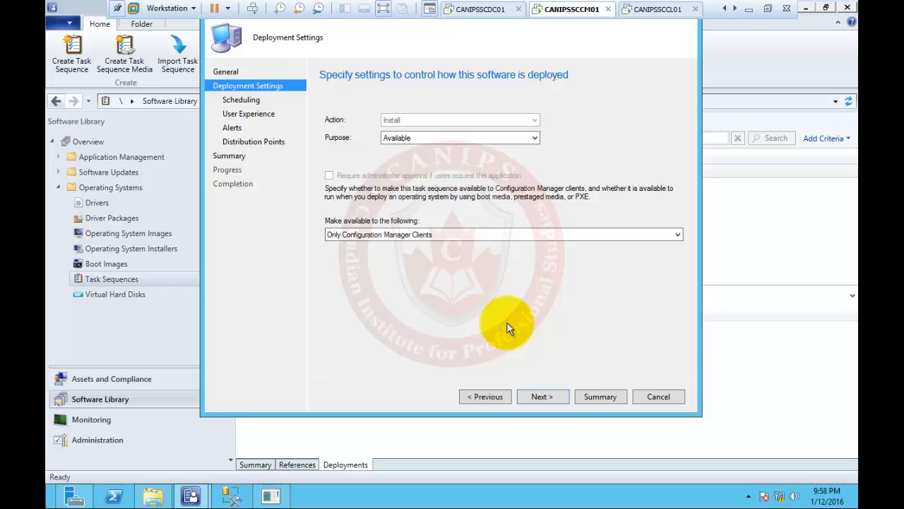
pyautogui.click(434, 138)
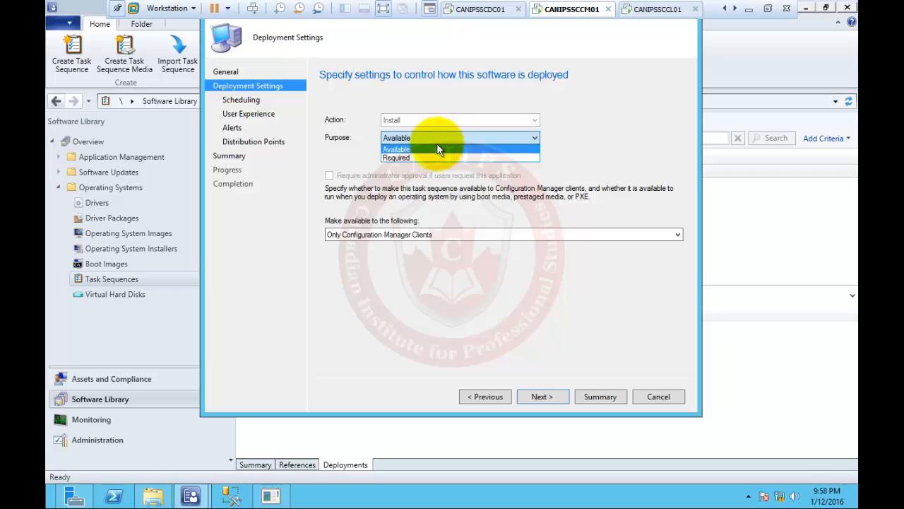
pyautogui.click(436, 158)
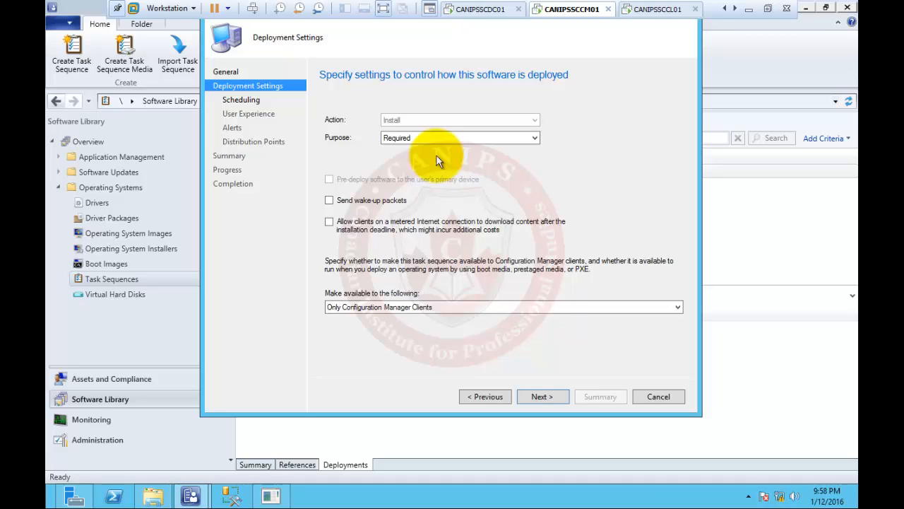
pyautogui.click(406, 305)
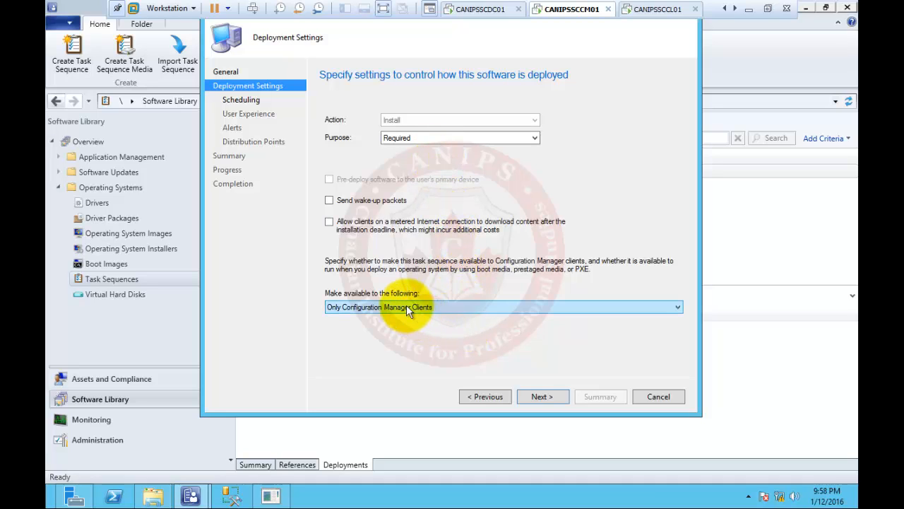
pyautogui.click(427, 137)
pyautogui.click(428, 150)
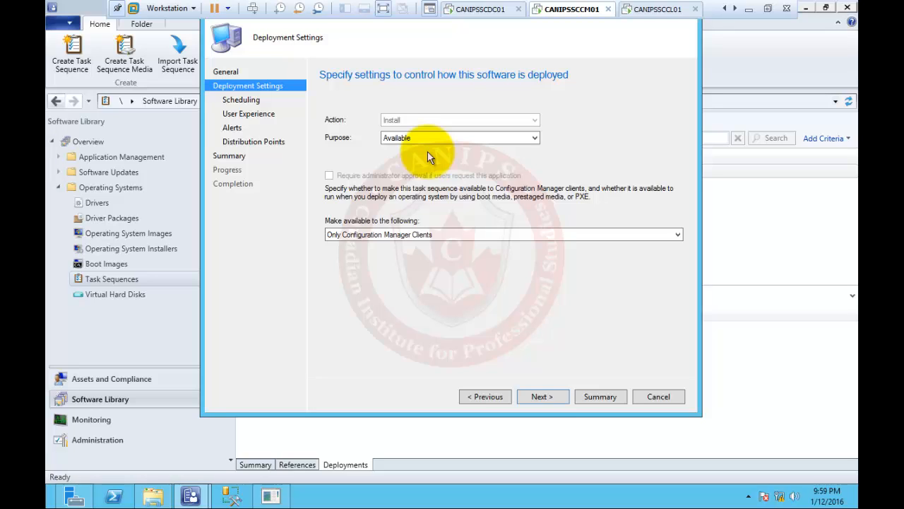
# Make the deployment available to Configuration Manager clients, media and PXE, and continue to Scheduling
pyautogui.click(475, 235)
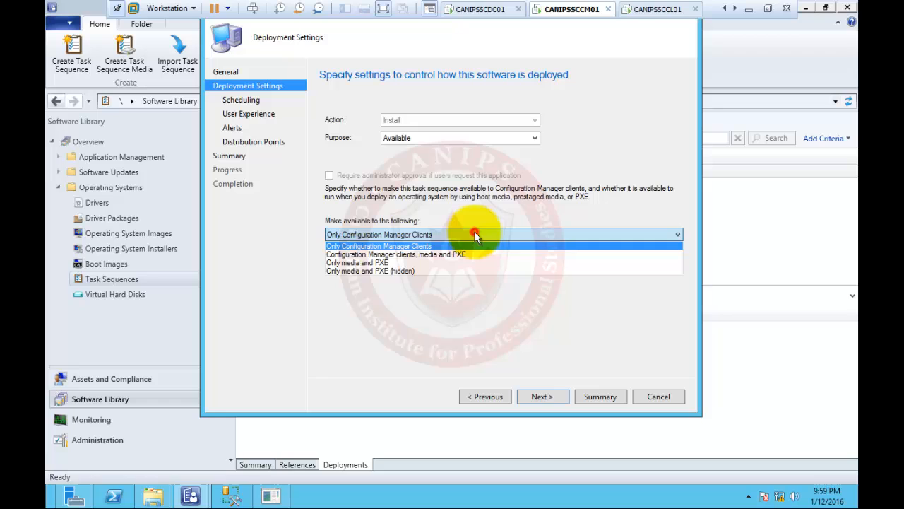
pyautogui.click(392, 254)
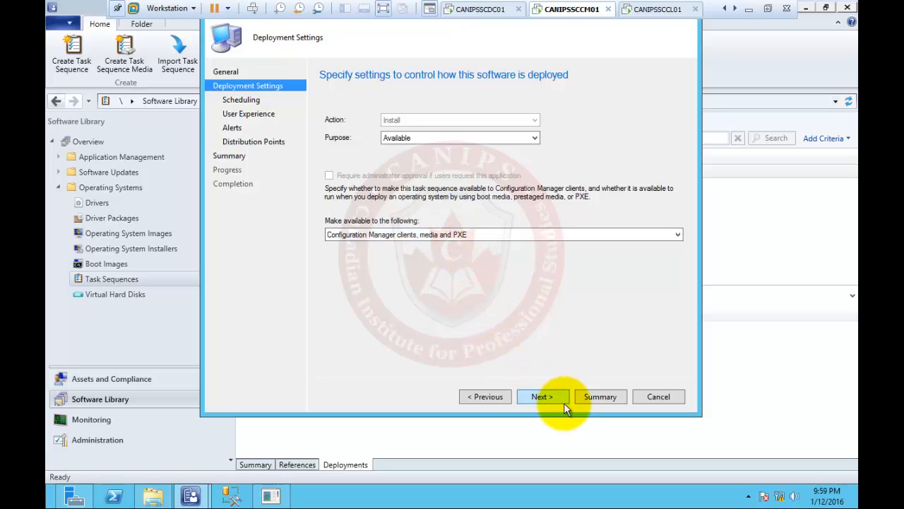
pyautogui.click(542, 396)
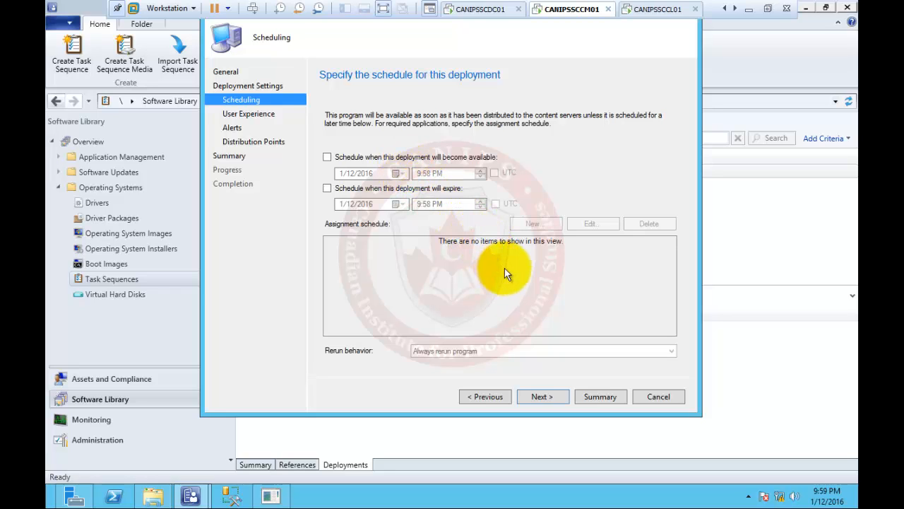
# Keep default scheduling and allow software installation and system restart outside the maintenance window
pyautogui.click(541, 396)
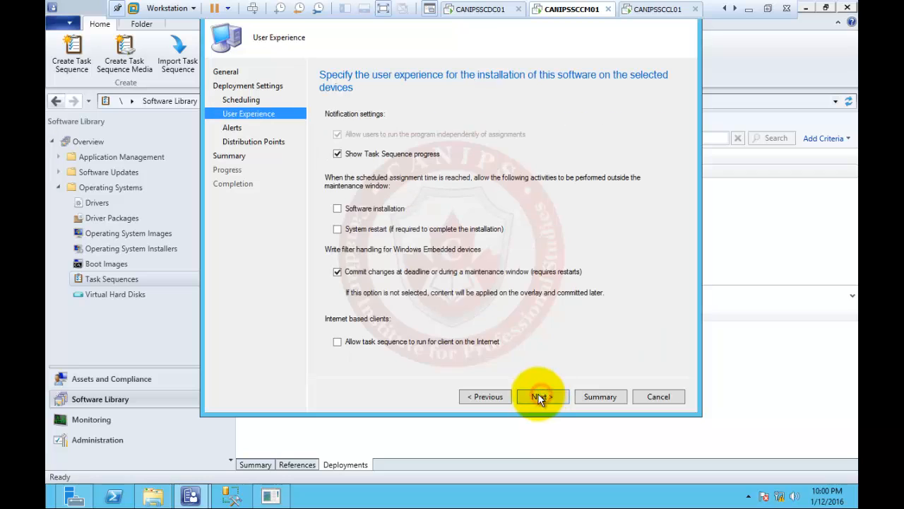
pyautogui.click(491, 396)
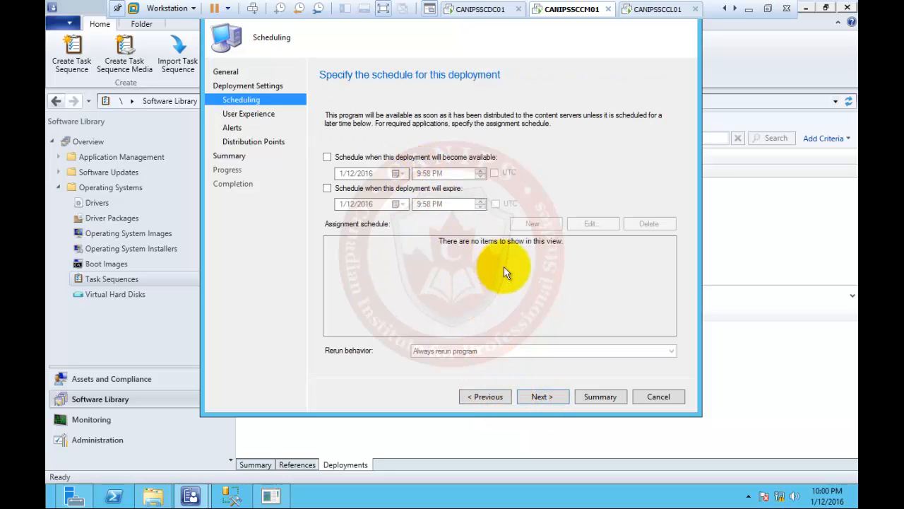
pyautogui.click(541, 391)
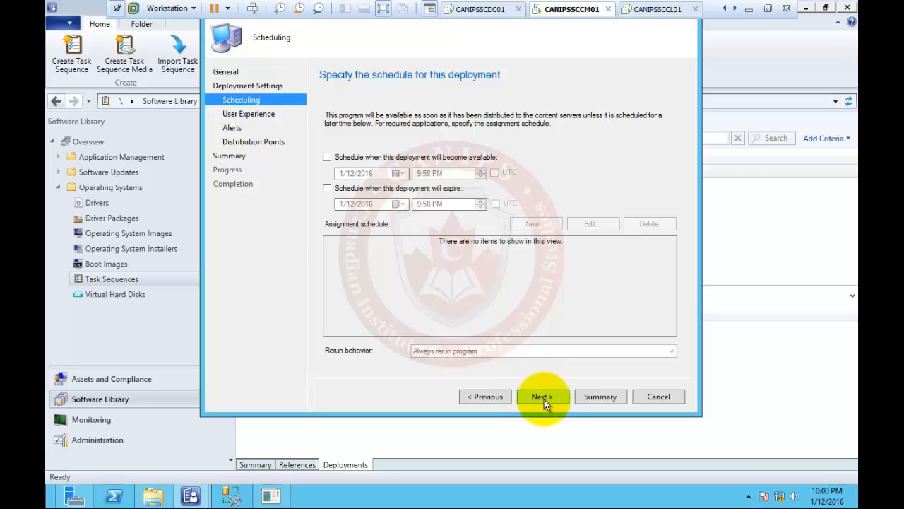
pyautogui.click(541, 397)
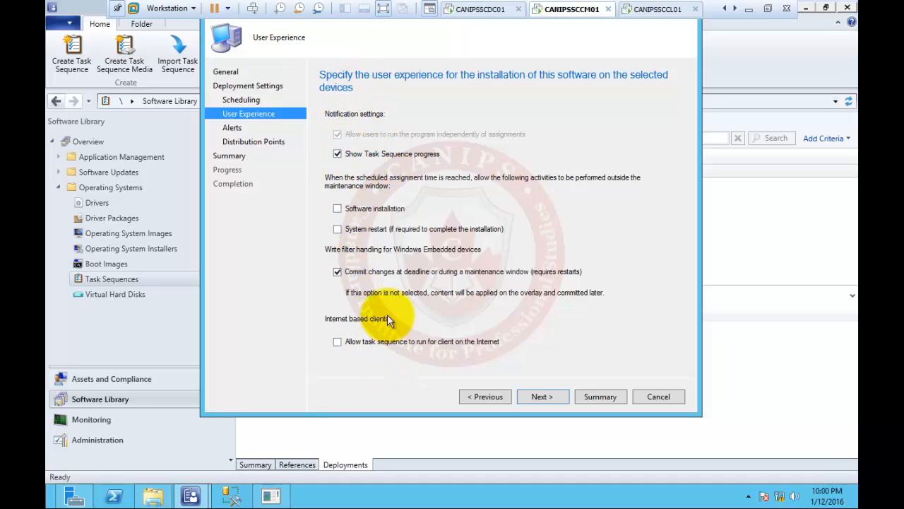
pyautogui.click(347, 210)
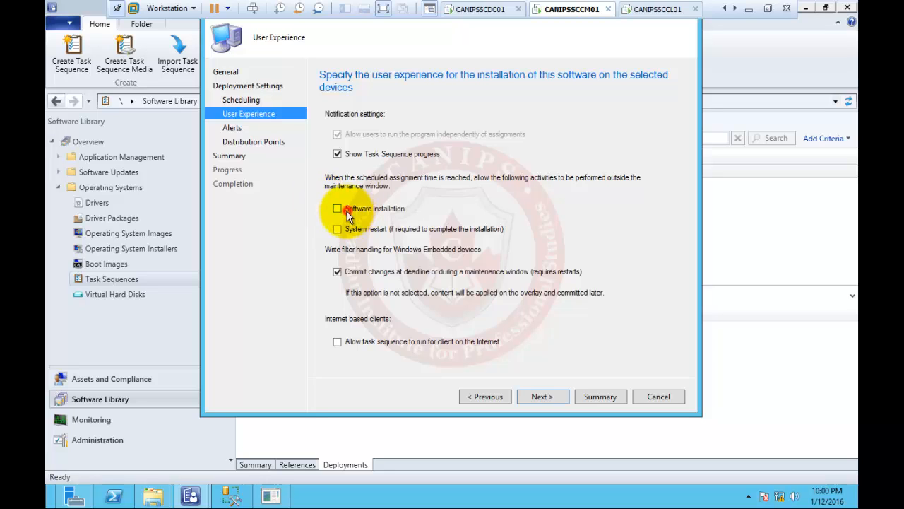
pyautogui.click(339, 229)
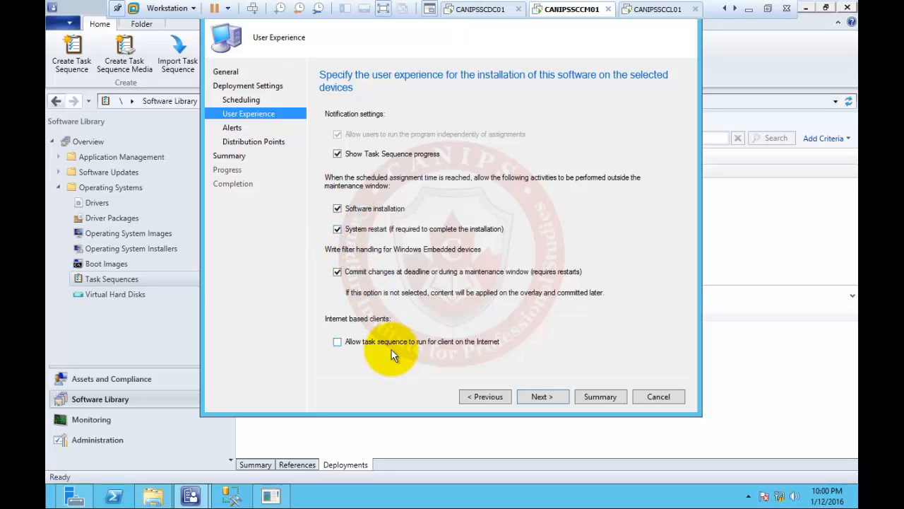
pyautogui.click(540, 396)
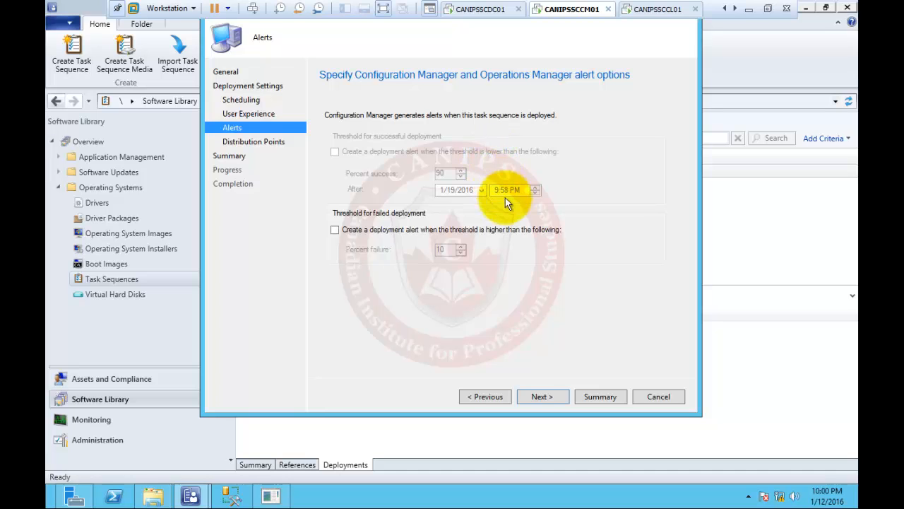
# Keep 'Download content locally when needed', create the deployment, and close the wizard
pyautogui.click(548, 398)
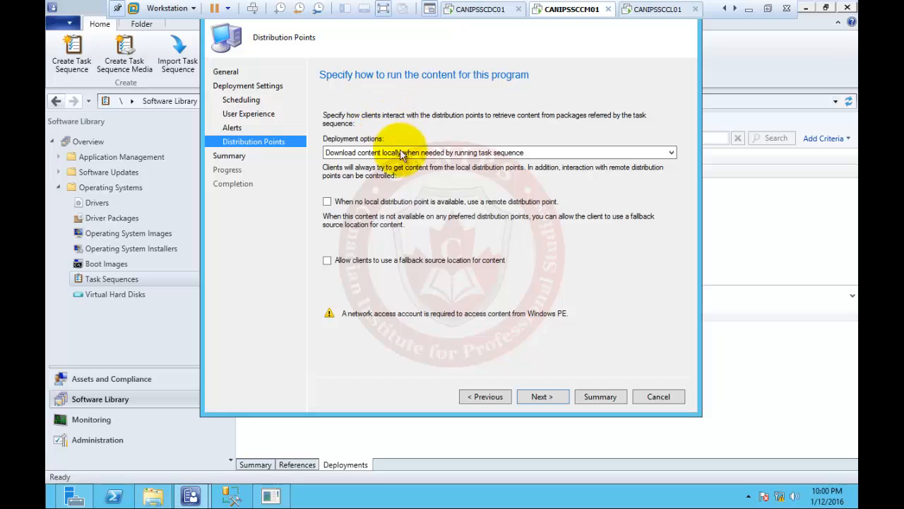
pyautogui.click(362, 154)
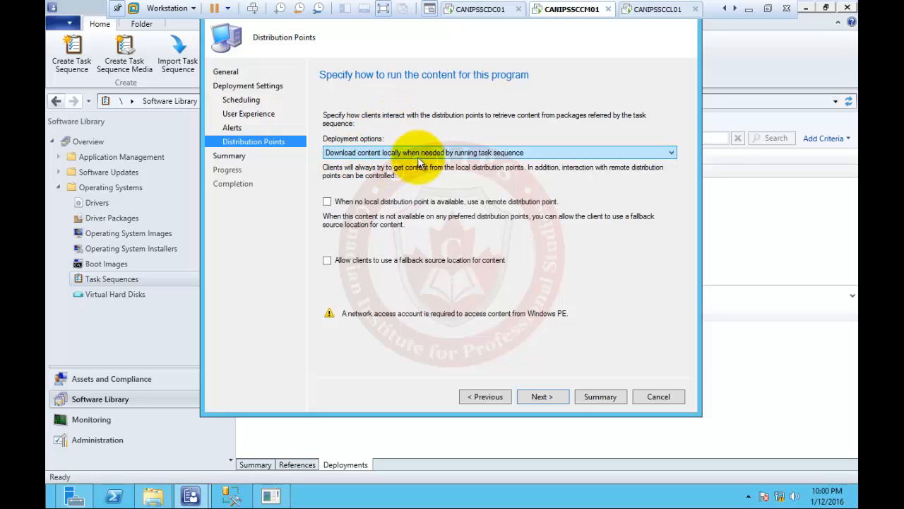
pyautogui.click(487, 153)
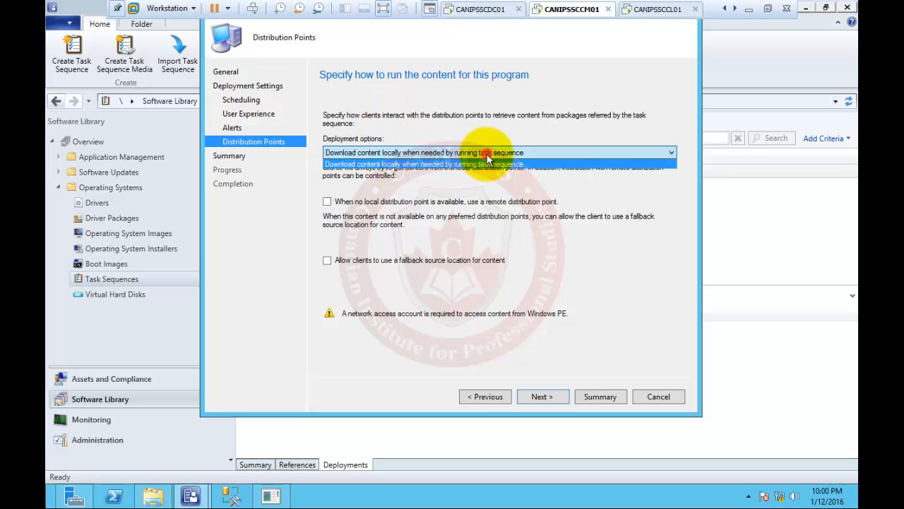
pyautogui.click(487, 161)
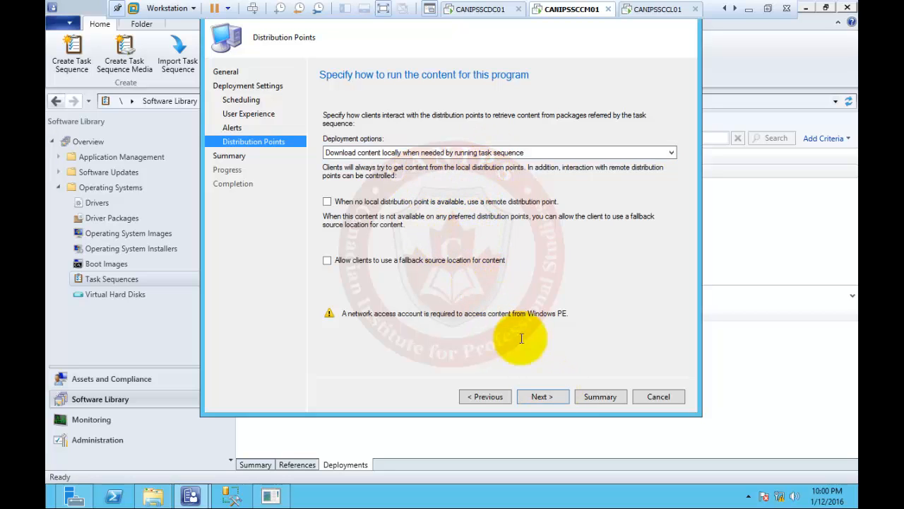
pyautogui.click(550, 396)
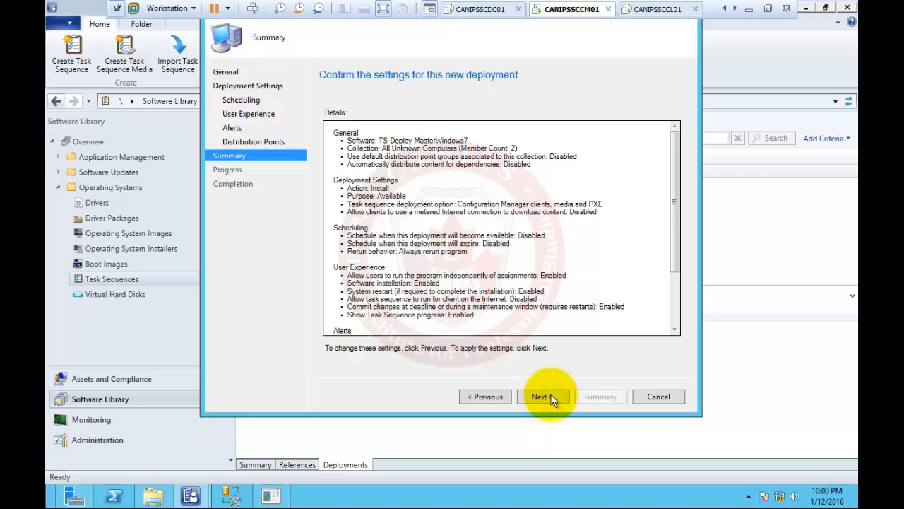
pyautogui.click(551, 396)
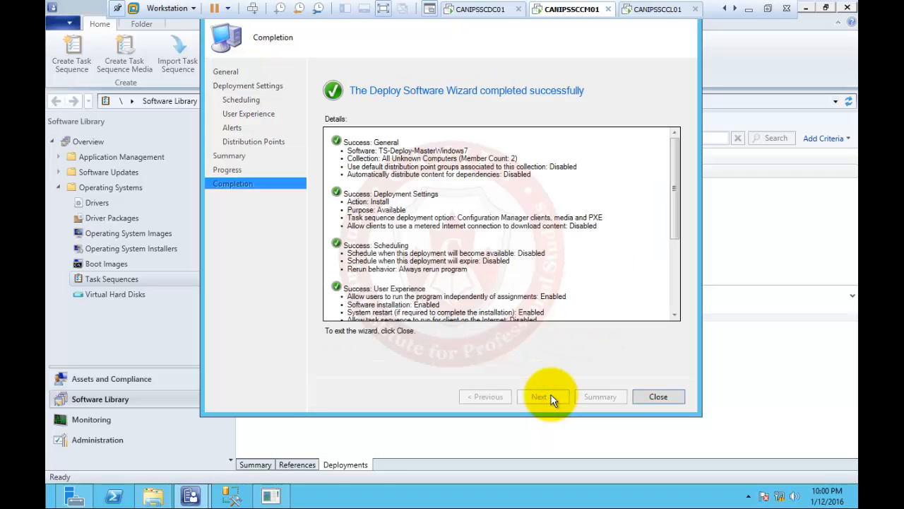
pyautogui.click(659, 395)
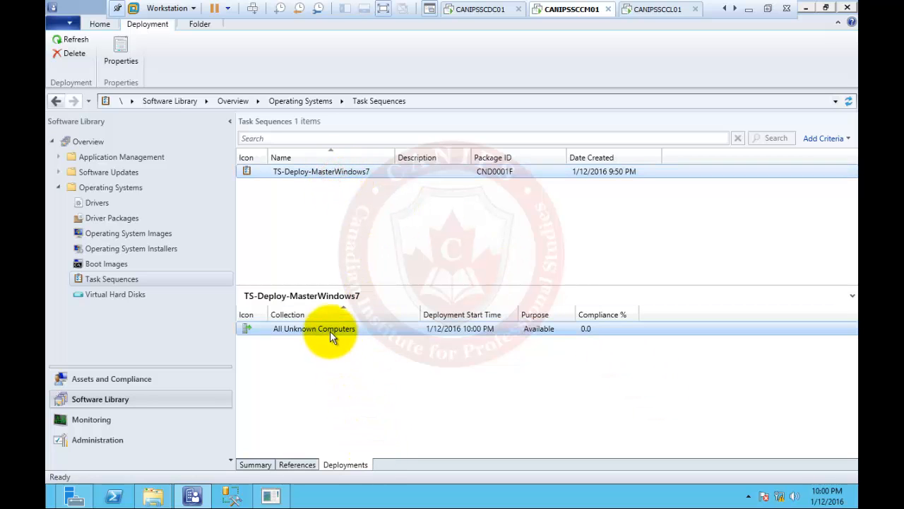
# Bring the DeployedPC1 virtual machine console forward and release input from it
pyautogui.click(654, 14)
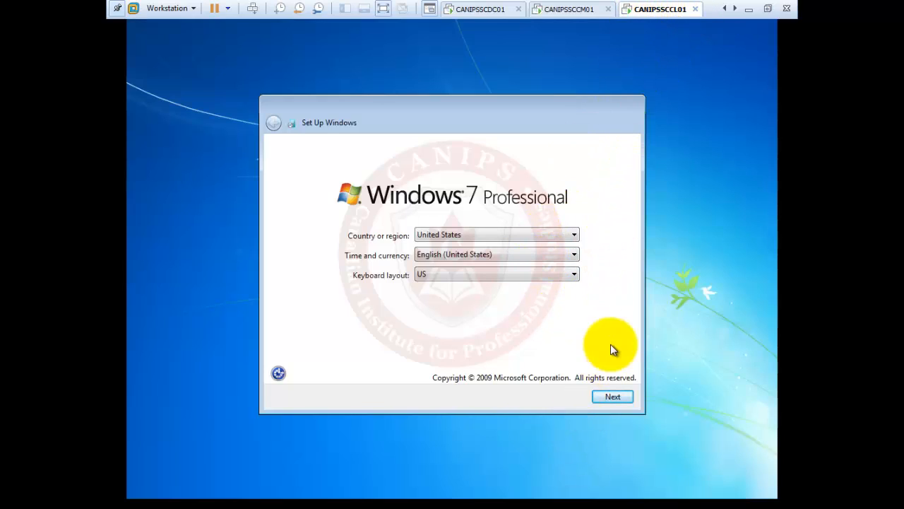
pyautogui.click(735, 8)
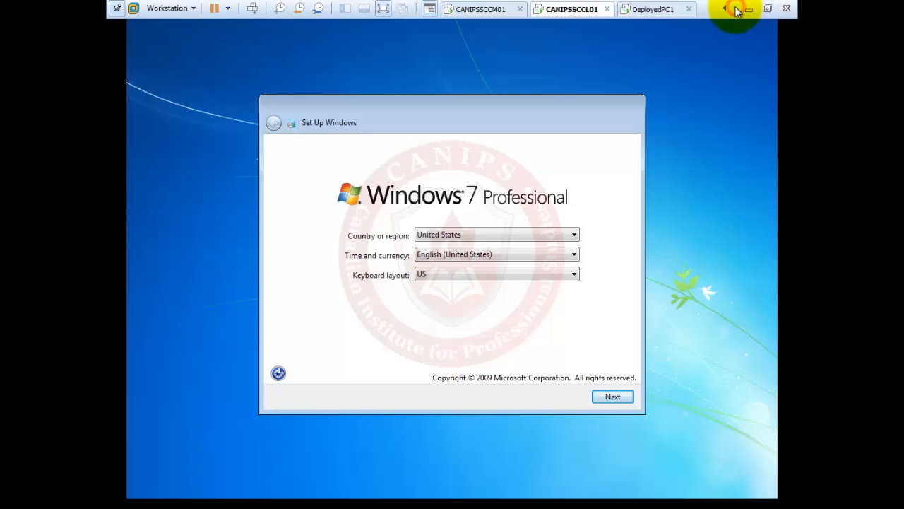
pyautogui.click(645, 10)
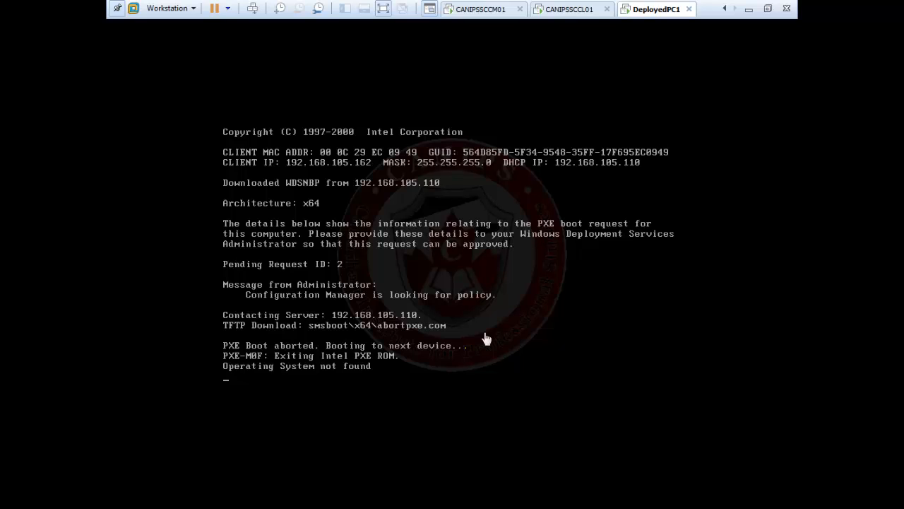
pyautogui.click(444, 342)
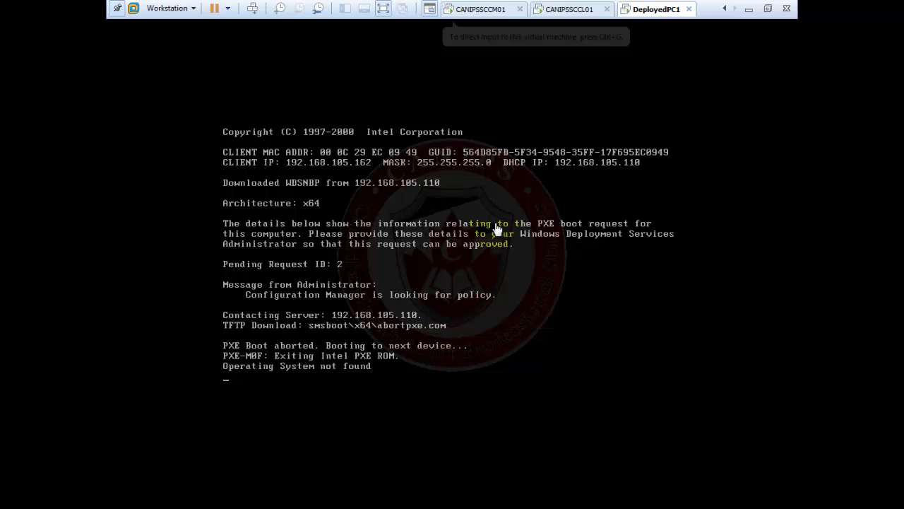
pyautogui.hotkey('ctrl', 'alt')
# Reset DeployedPC1, confirming the reset and starting with the unavailable device disconnected
pyautogui.rightClick(656, 12)
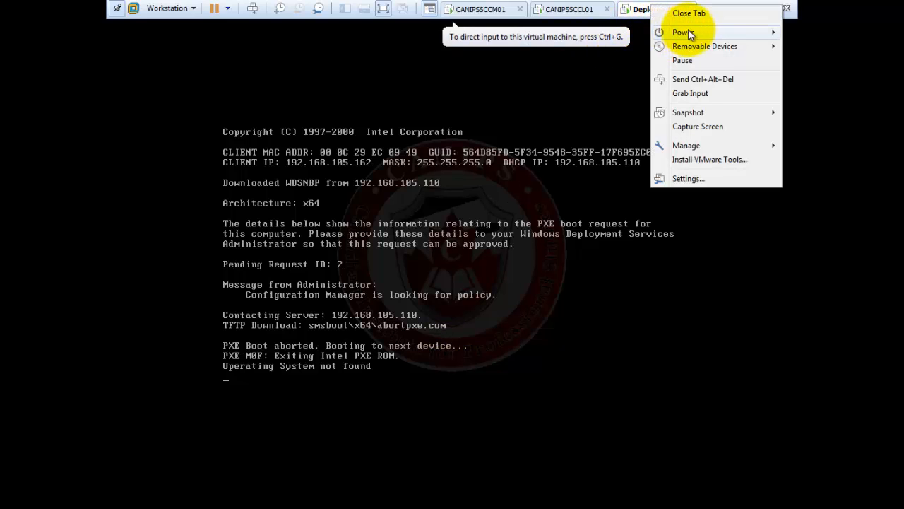
pyautogui.moveTo(682, 33)
pyautogui.click(567, 135)
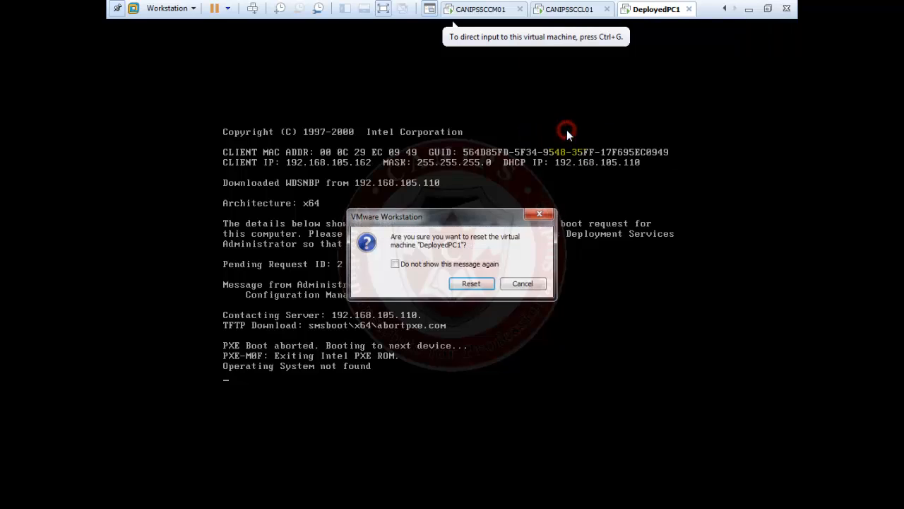
pyautogui.click(475, 283)
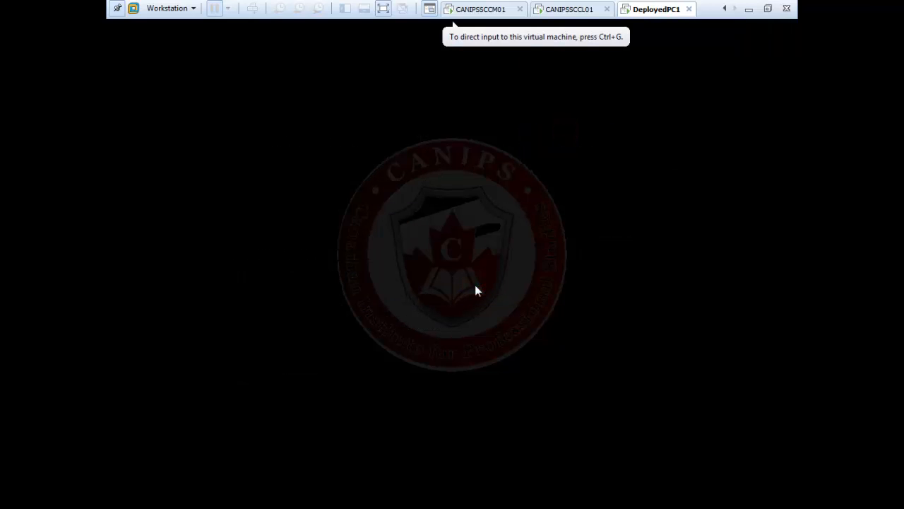
pyautogui.click(477, 287)
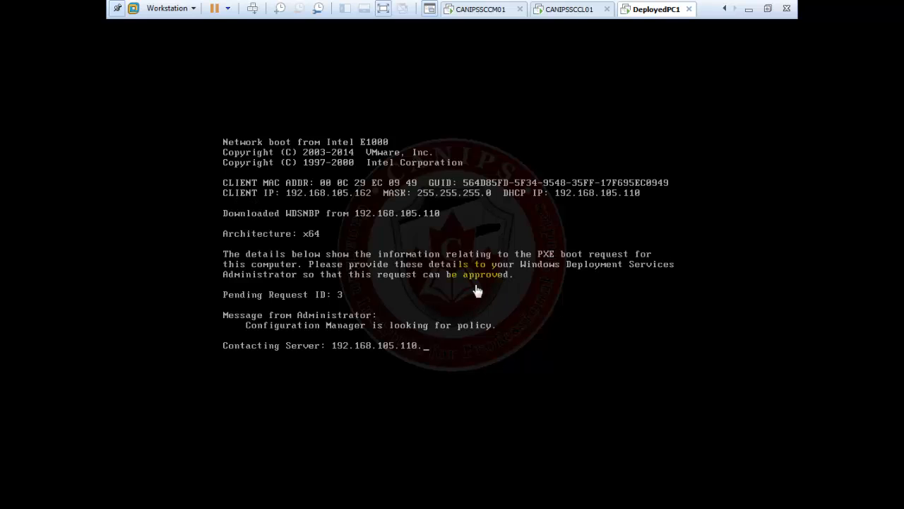
# Start DeployedPC1's network service boot with F12 at the PXE prompt
pyautogui.click(477, 291)
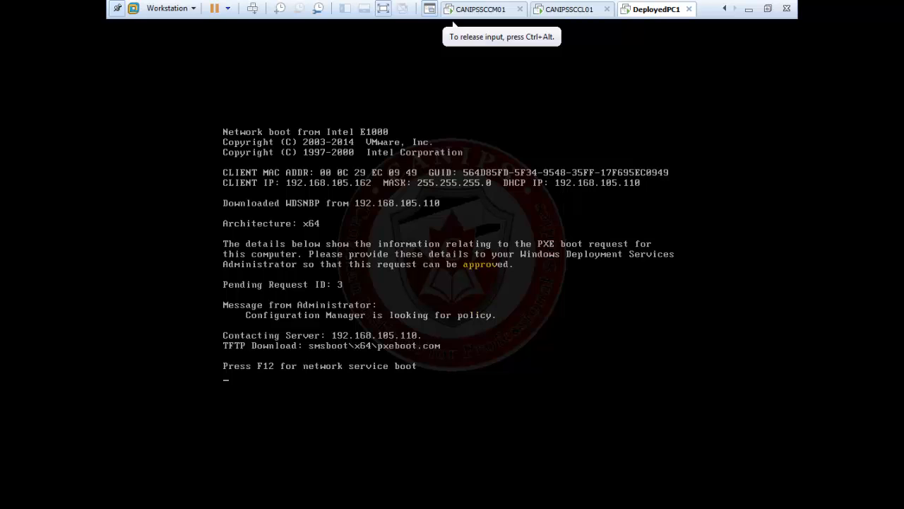
pyautogui.press('F12')
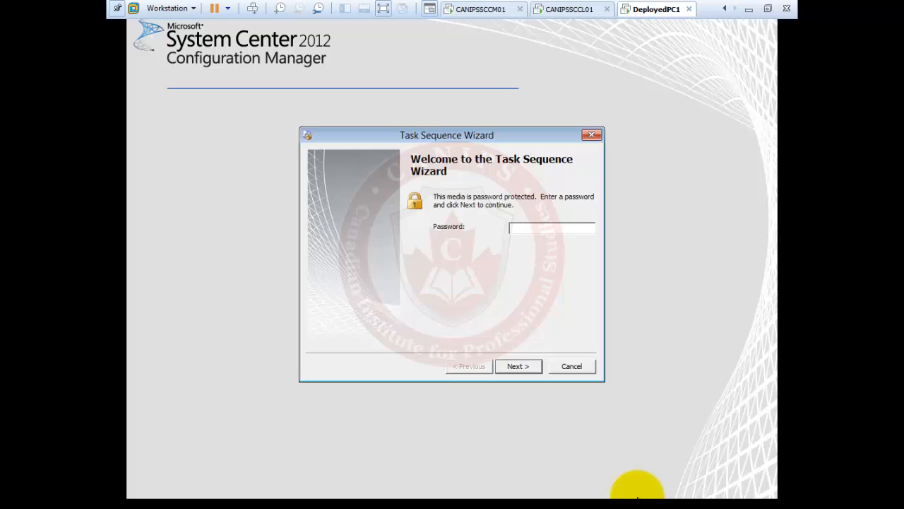
pyautogui.click(535, 228)
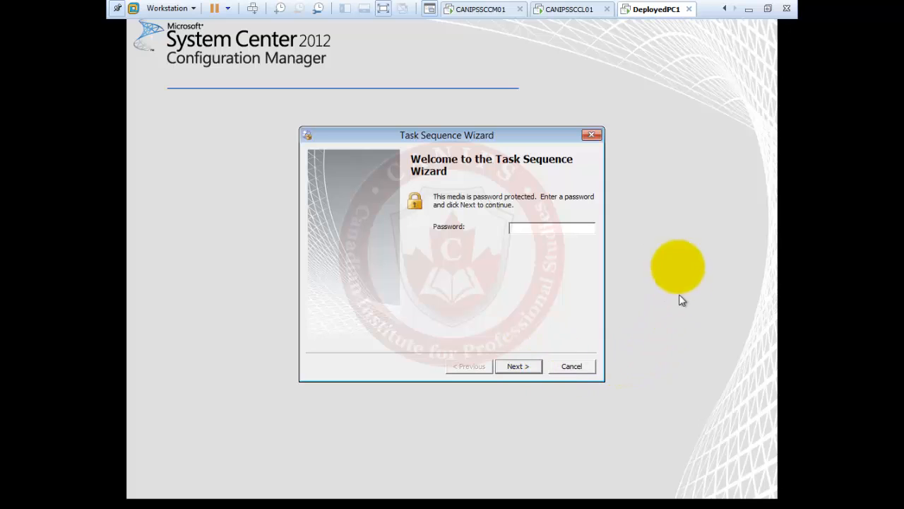
# Open the Distribution point properties under Site Configuration and view its PXE password settings
pyautogui.click(501, 16)
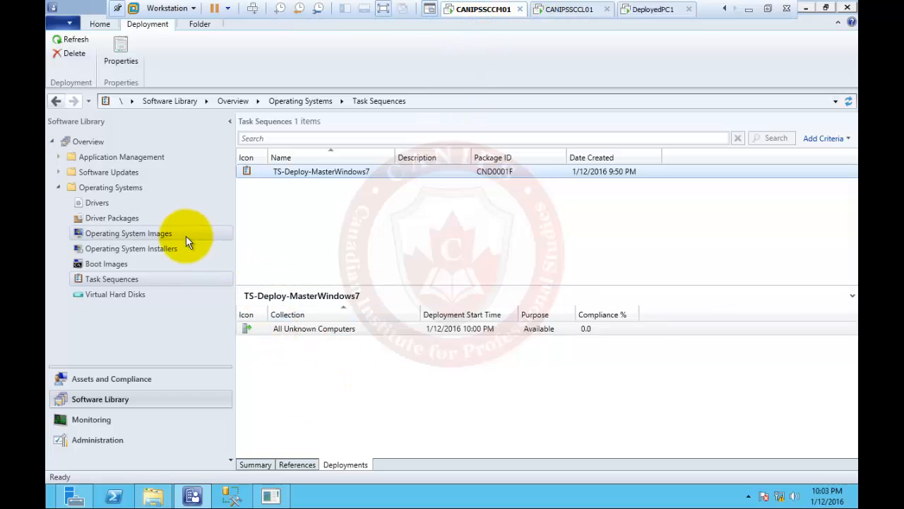
pyautogui.click(108, 439)
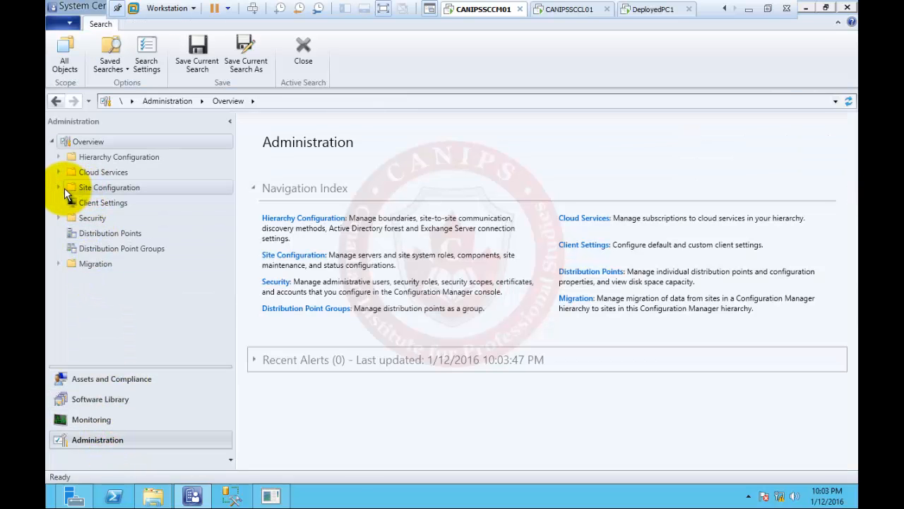
pyautogui.click(59, 188)
pyautogui.click(115, 219)
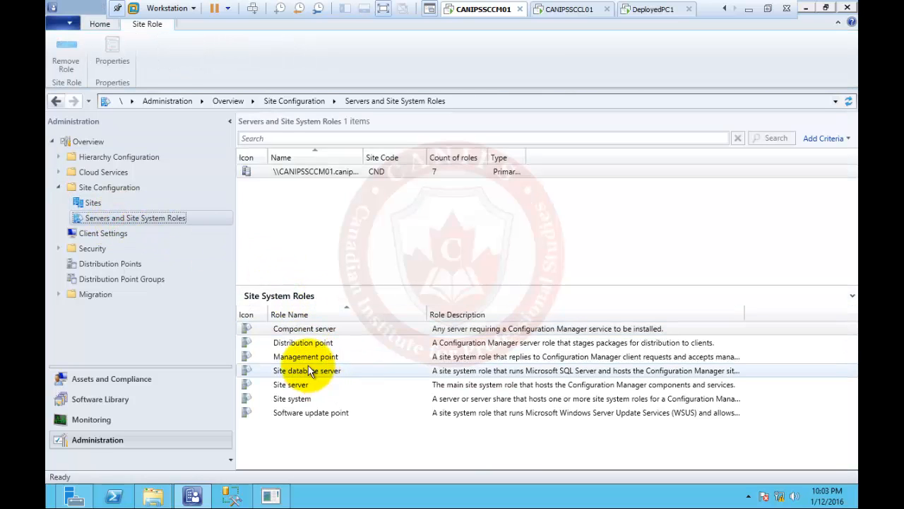
pyautogui.click(306, 344)
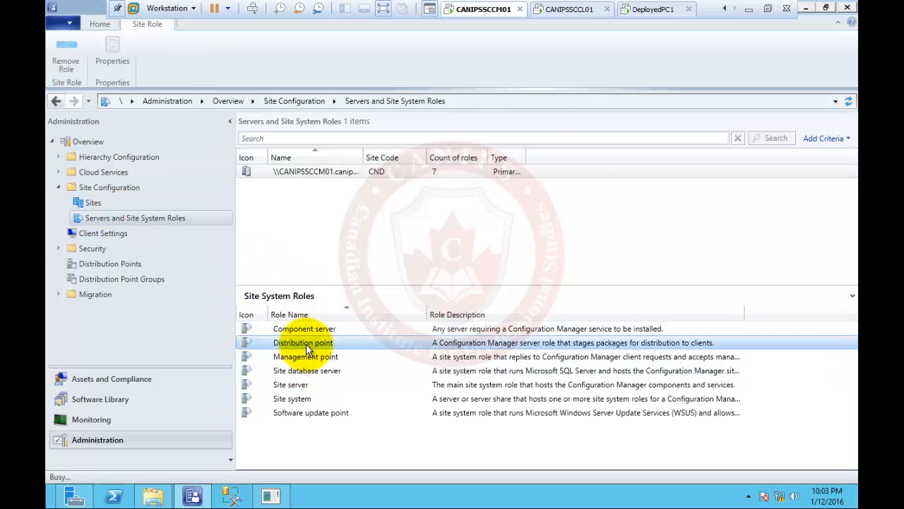
pyautogui.doubleClick(306, 344)
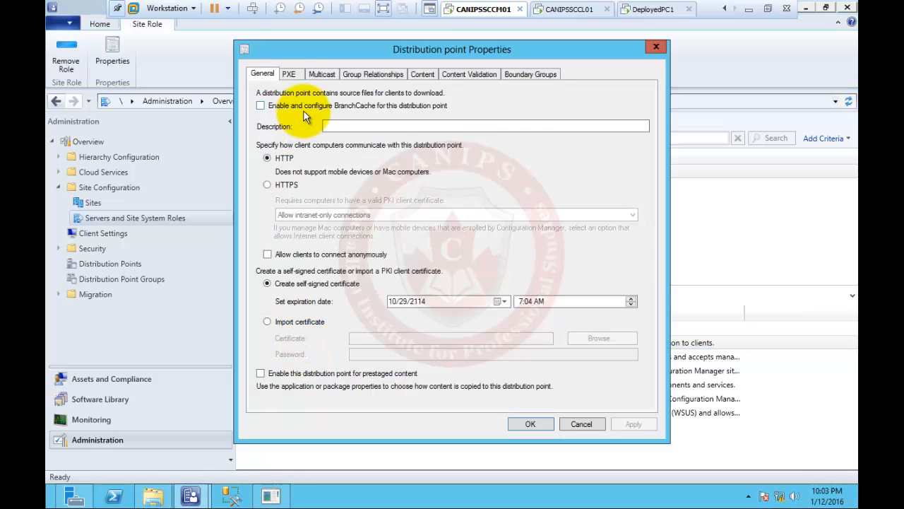
pyautogui.click(289, 75)
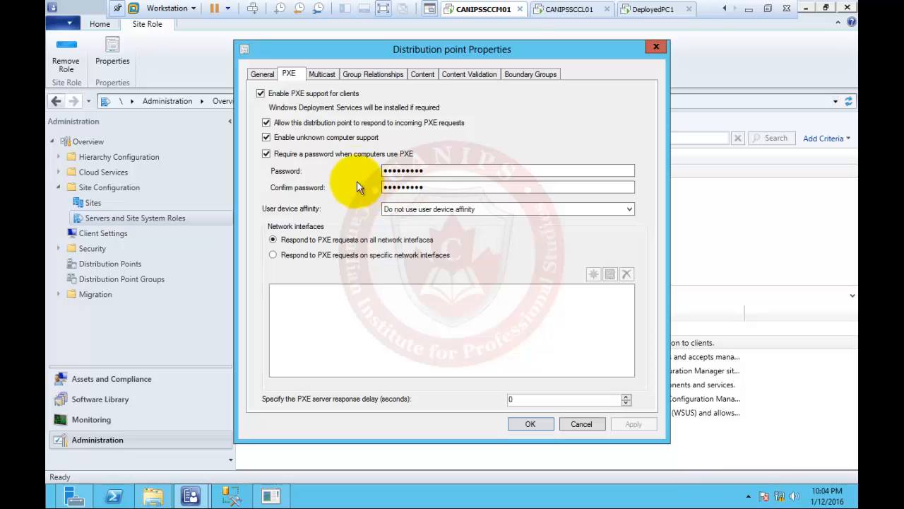
# Compare the server's PXE settings with DeployedPC1's media password prompt, ending on the prompt
pyautogui.click(652, 9)
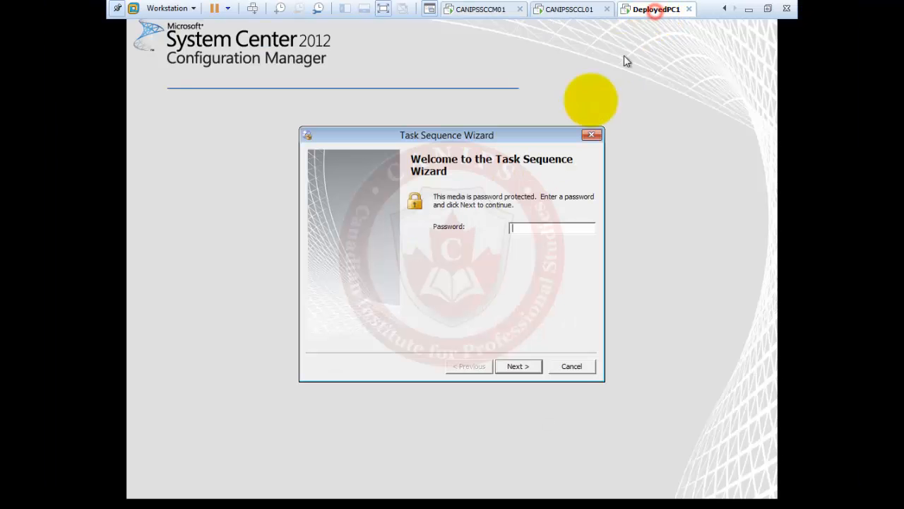
pyautogui.click(523, 227)
pyautogui.click(484, 9)
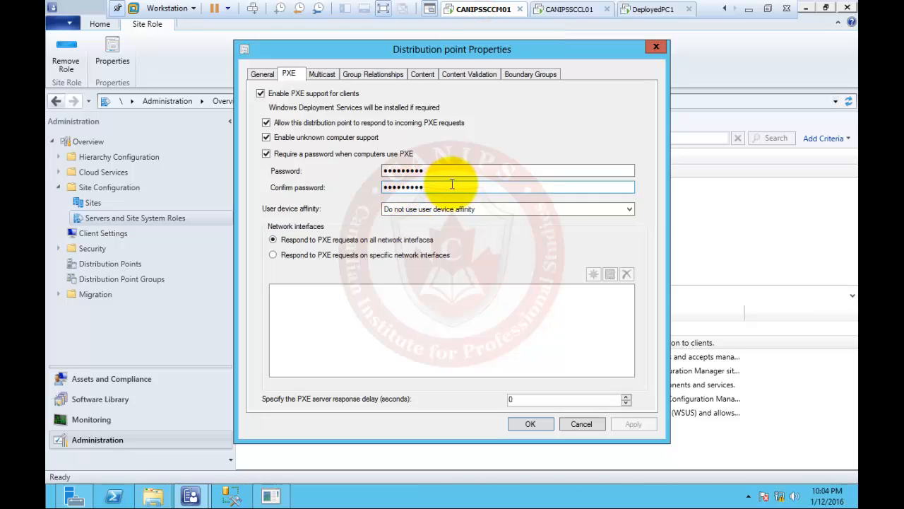
pyautogui.click(638, 9)
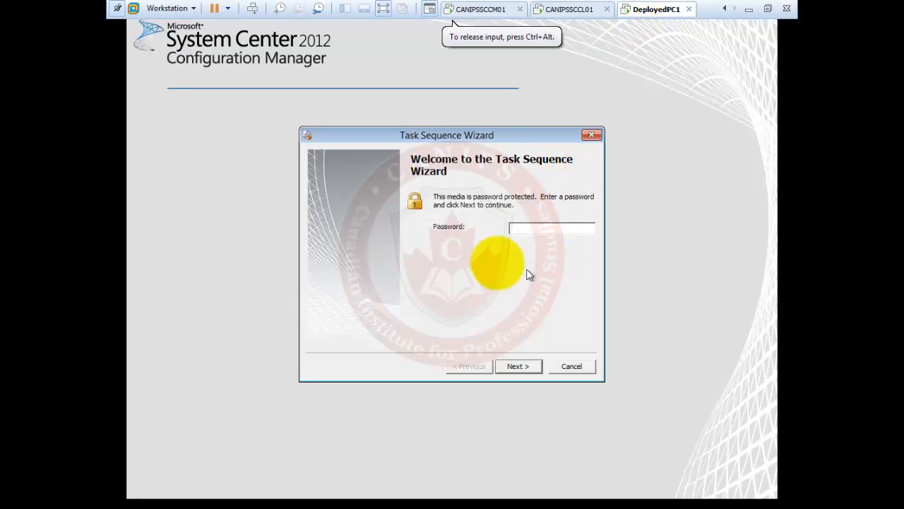
pyautogui.click(474, 9)
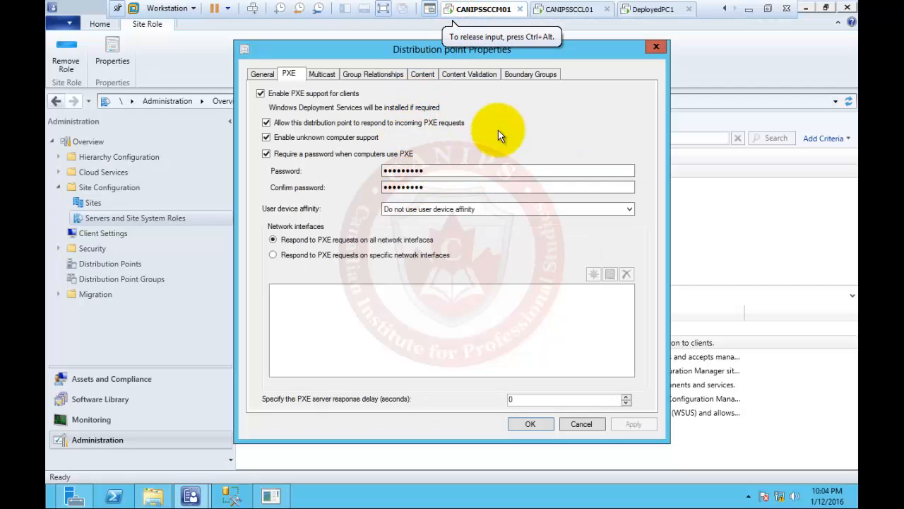
pyautogui.click(650, 9)
# Enter the media password and start the task sequence, which fails with error 0x80004005
pyautogui.click(530, 228)
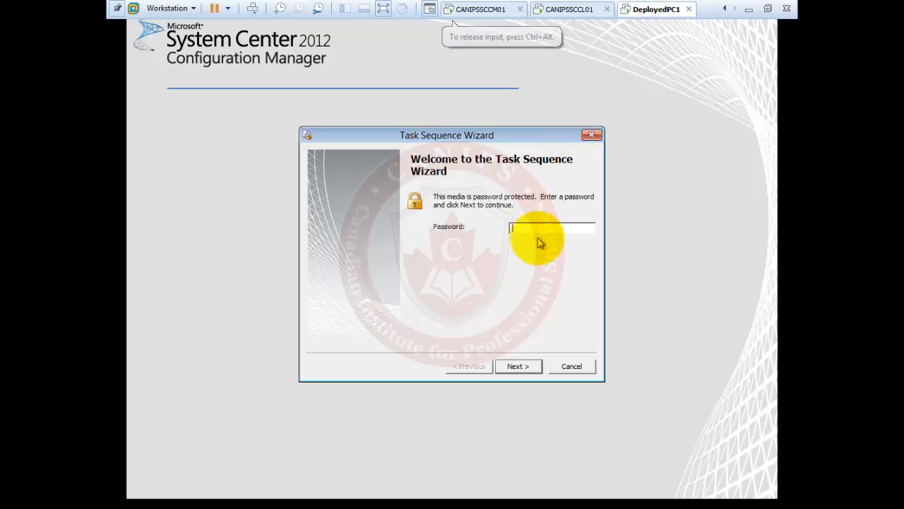
pyautogui.write('*')
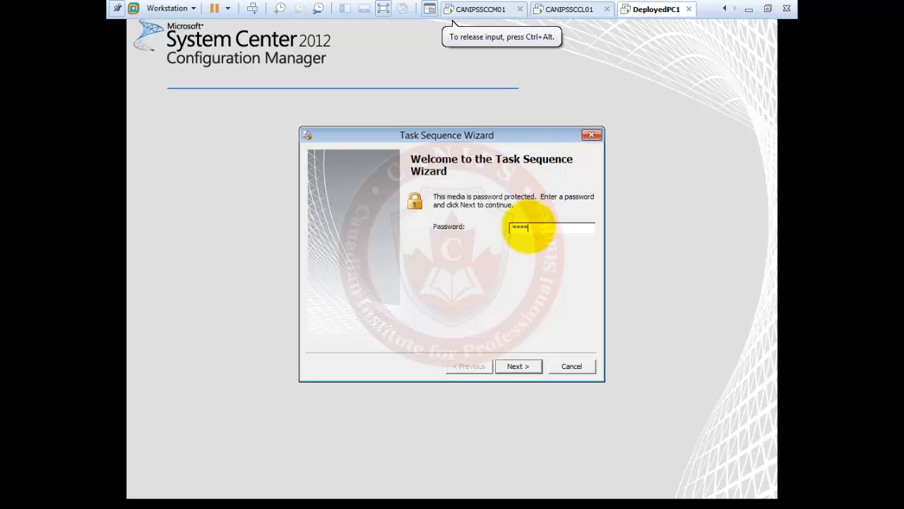
pyautogui.write('********')
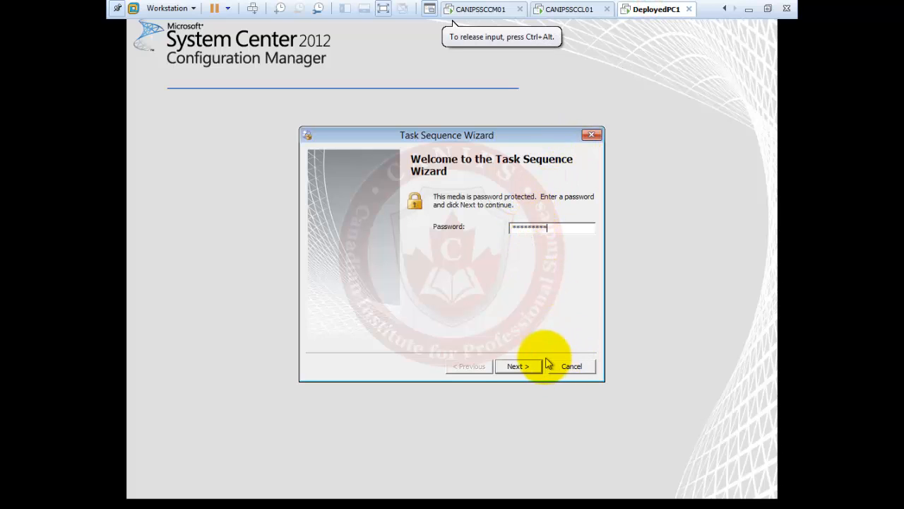
pyautogui.click(515, 367)
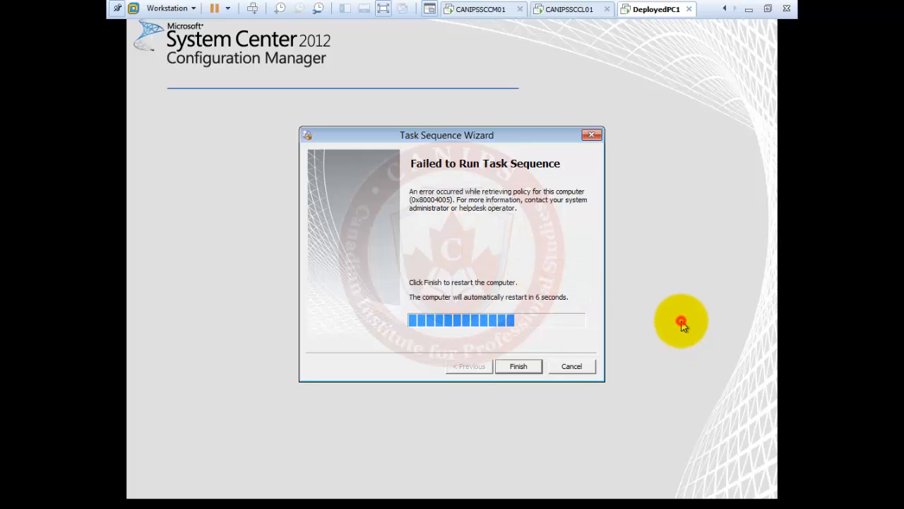
# Open a WinPE command prompt with F8, run cmtrace as default log viewer, and move it aside
pyautogui.press('F8')
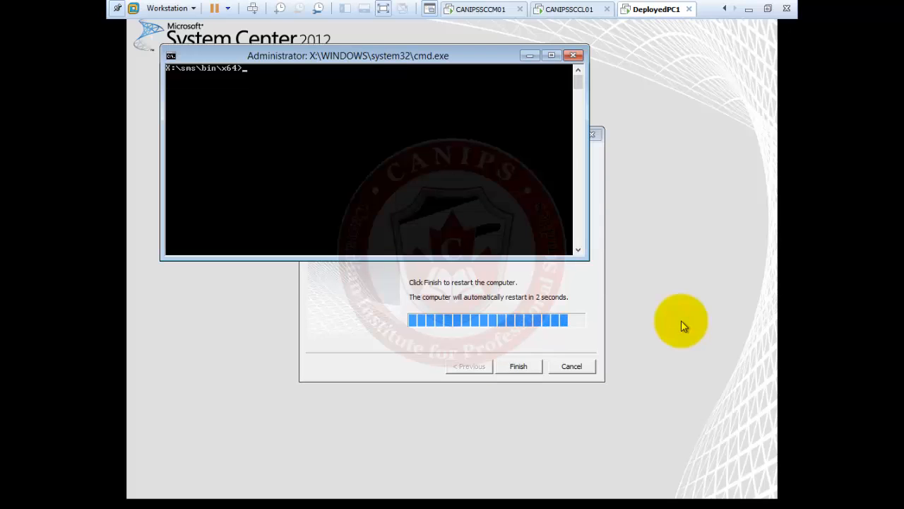
pyautogui.write('cmtrace')
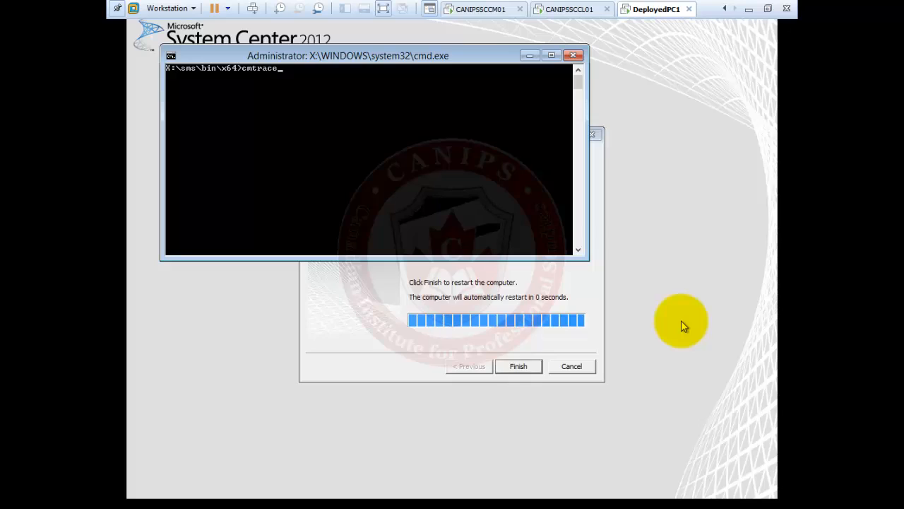
pyautogui.press('Return')
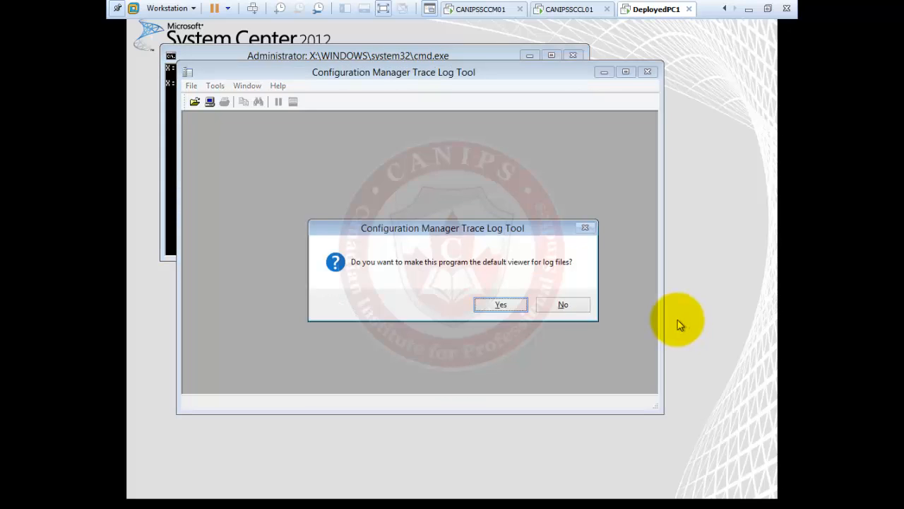
pyautogui.click(499, 306)
pyautogui.moveTo(454, 75)
pyautogui.mouseDown()
pyautogui.moveTo(569, 192)
pyautogui.moveTo(558, 168)
pyautogui.moveTo(544, 166)
pyautogui.mouseUp()
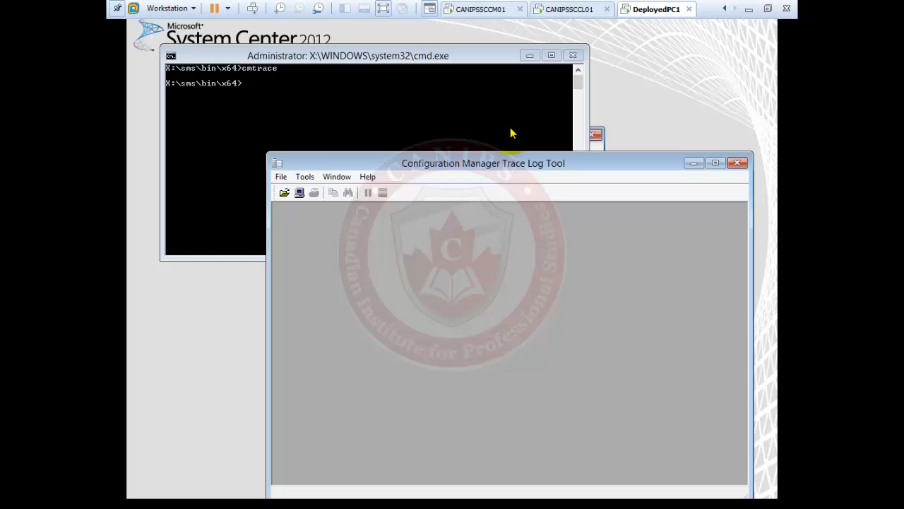
# Close the DP properties and check Boot image (x64) Customization settings, then return to DeployedPC1
pyautogui.click(491, 11)
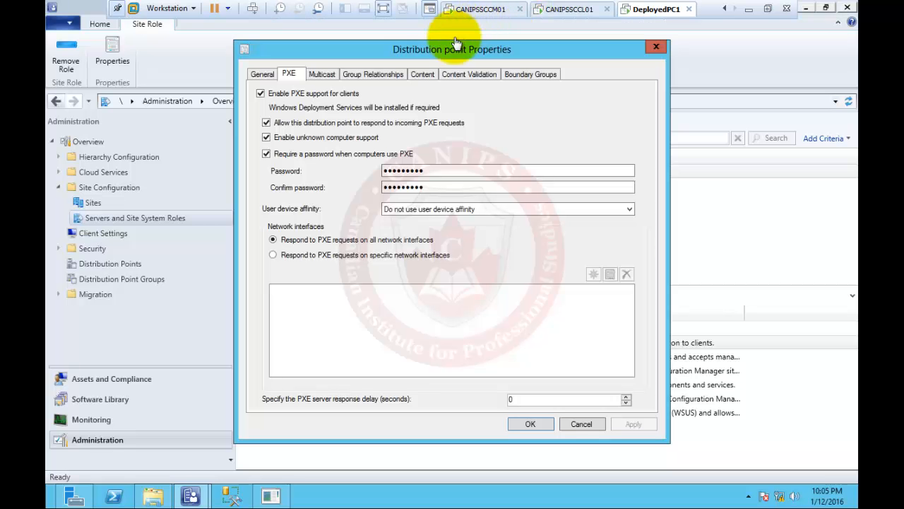
pyautogui.click(658, 47)
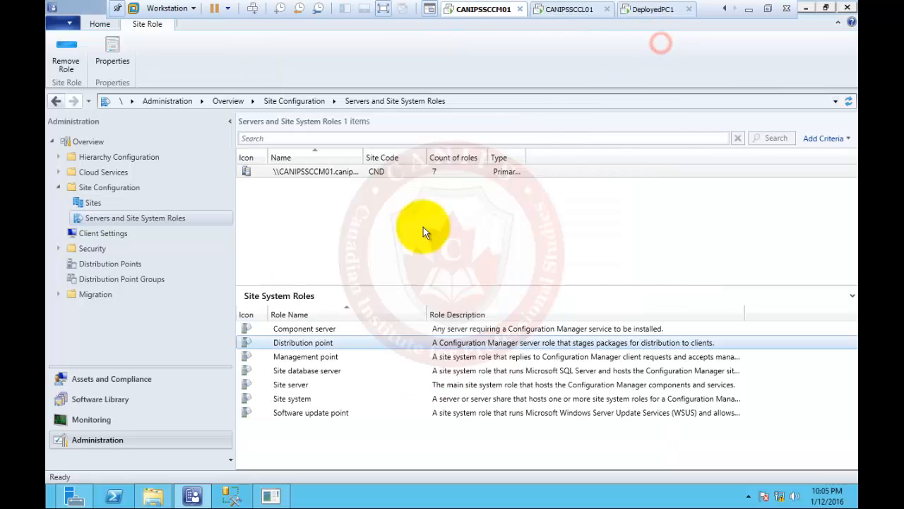
pyautogui.click(110, 397)
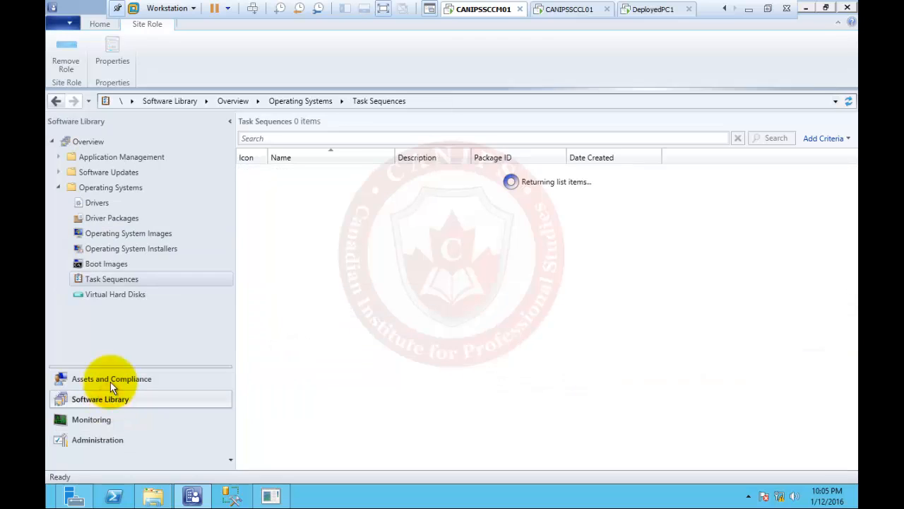
pyautogui.click(106, 265)
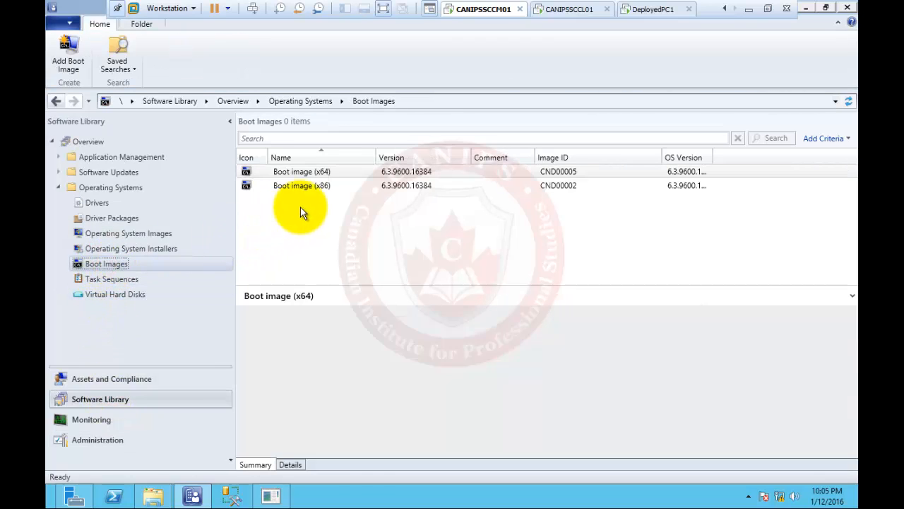
pyautogui.rightClick(323, 175)
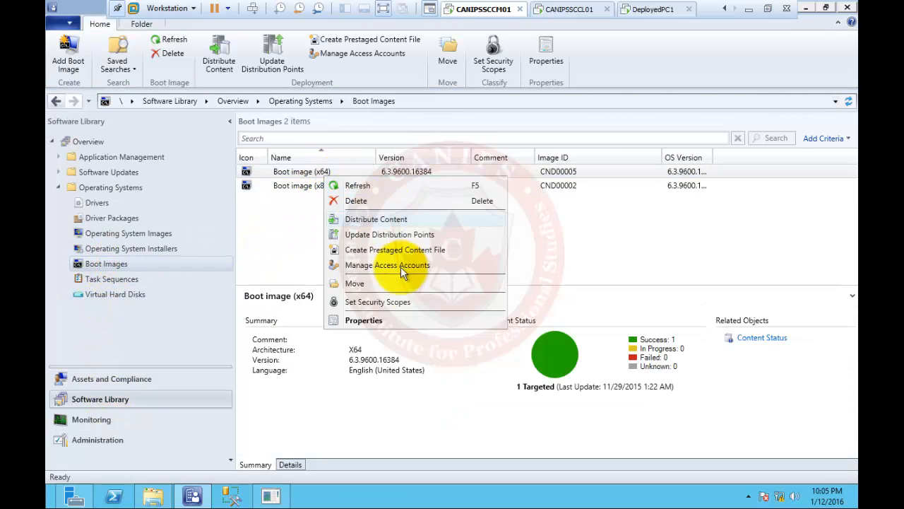
pyautogui.click(397, 320)
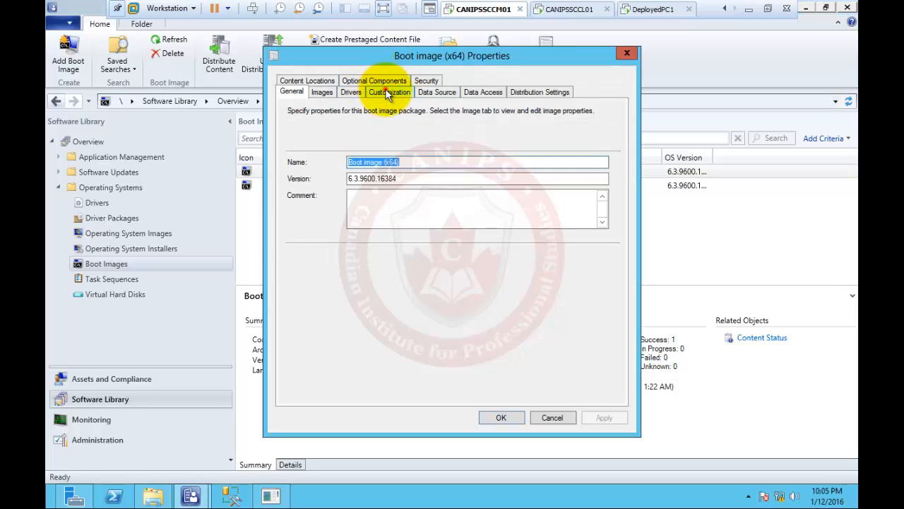
pyautogui.click(388, 91)
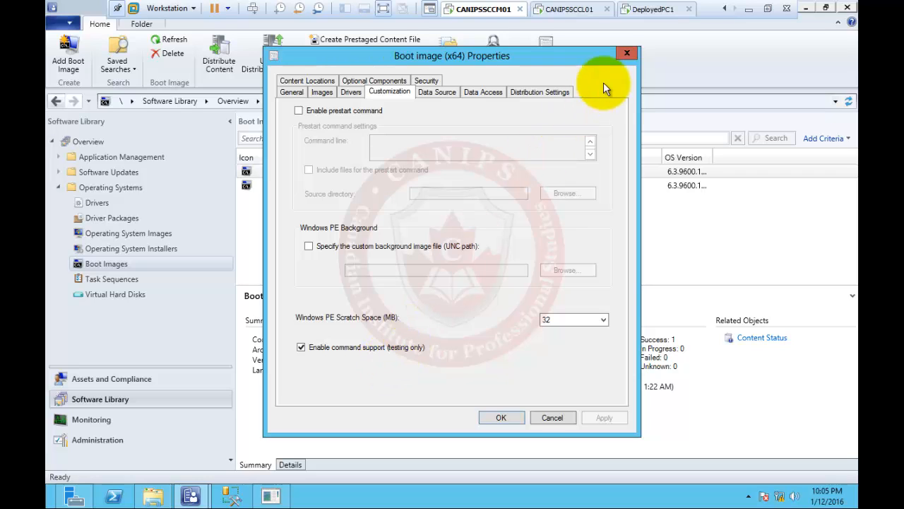
pyautogui.click(655, 9)
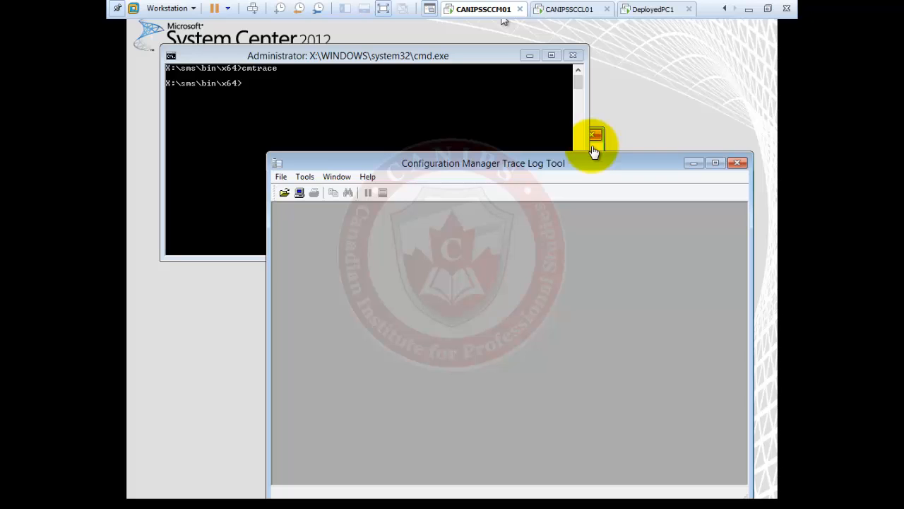
# Drag the cmd.exe and CMTrace windows down to uncover the 0x80004005 error page
pyautogui.click(638, 164)
pyautogui.moveTo(463, 55); pyautogui.dragTo(362, 290)
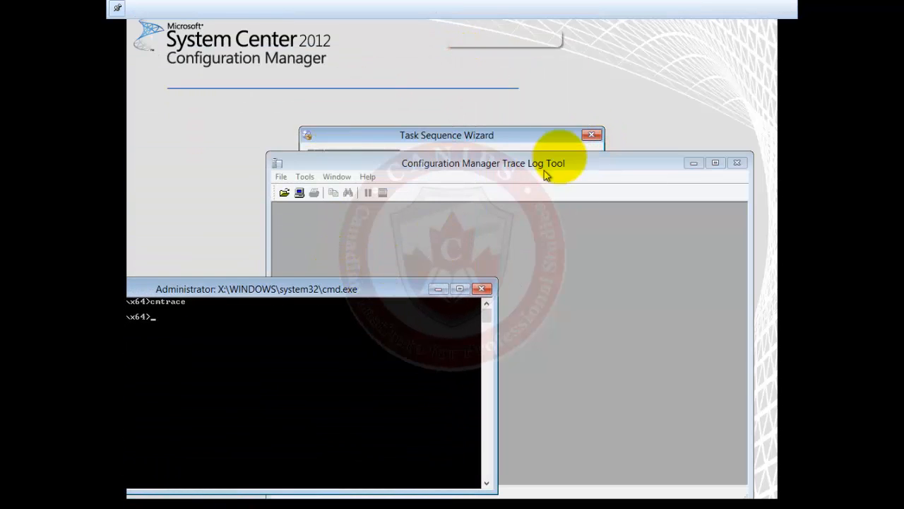
pyautogui.moveTo(592, 171); pyautogui.dragTo(630, 271)
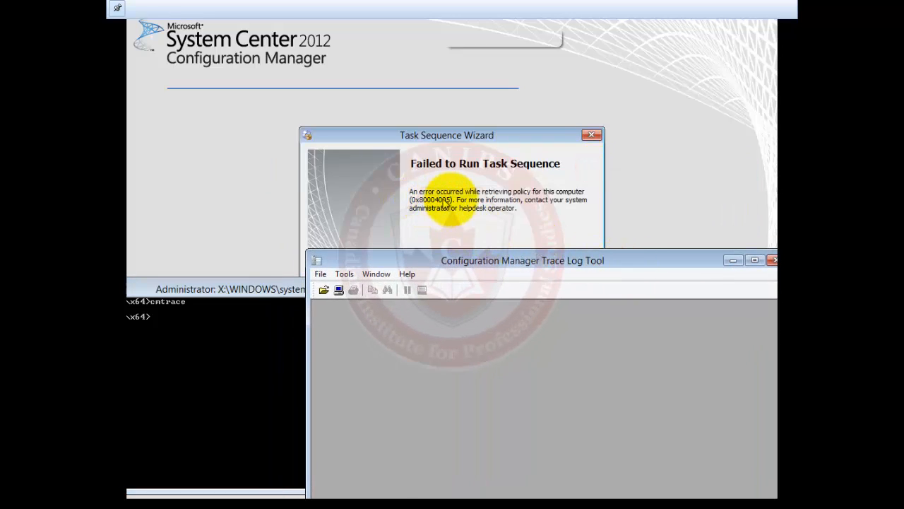
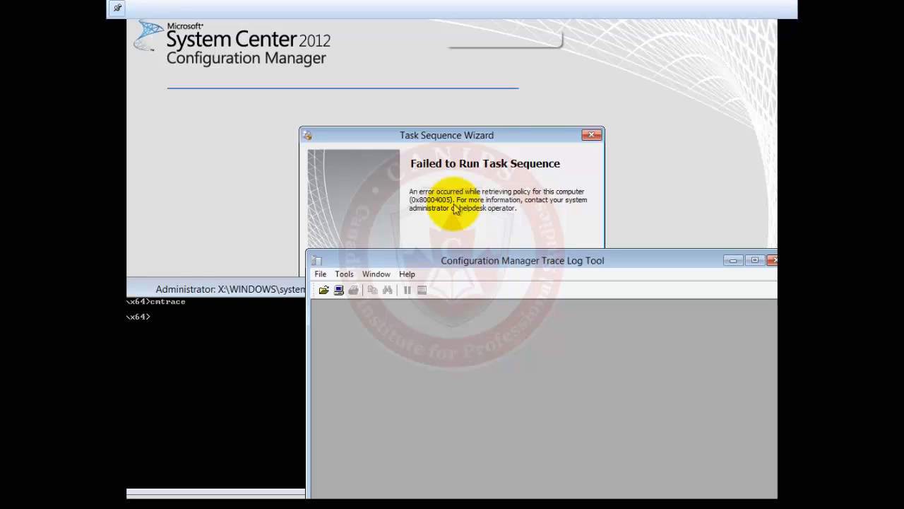
# Move the empty CMTrace window up and left so it covers the Task Sequence Wizard
pyautogui.moveTo(518, 260); pyautogui.dragTo(394, 95)
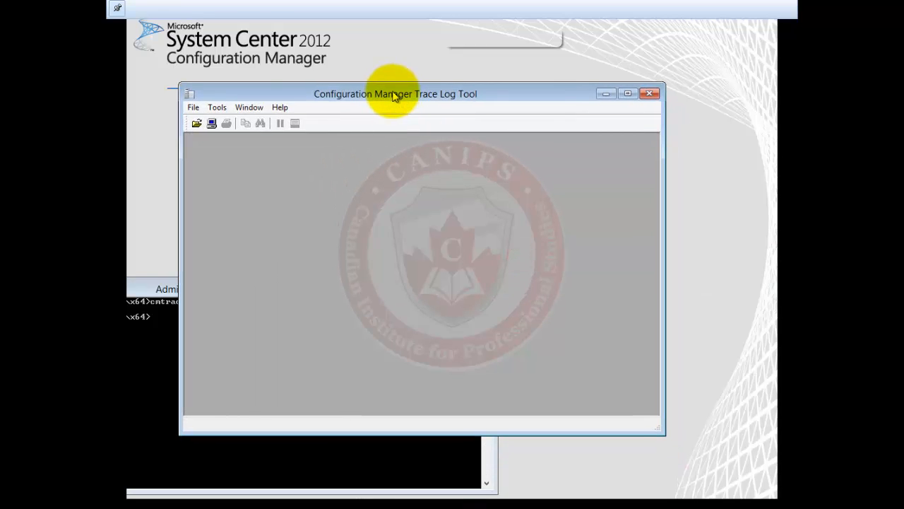
# In CMTrace's Open dialog, climb to the Boot (X:) root and look inside the Windows folder
pyautogui.click(199, 124)
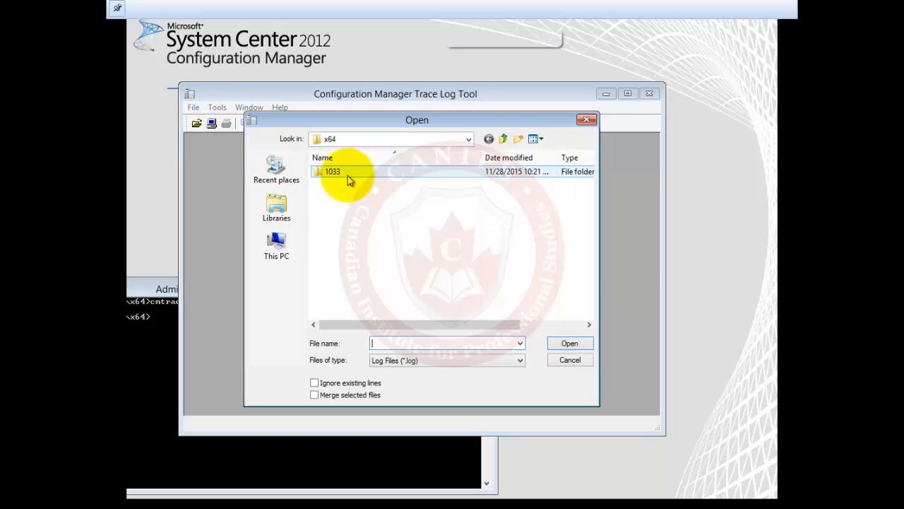
pyautogui.click(506, 139)
pyautogui.click(505, 139)
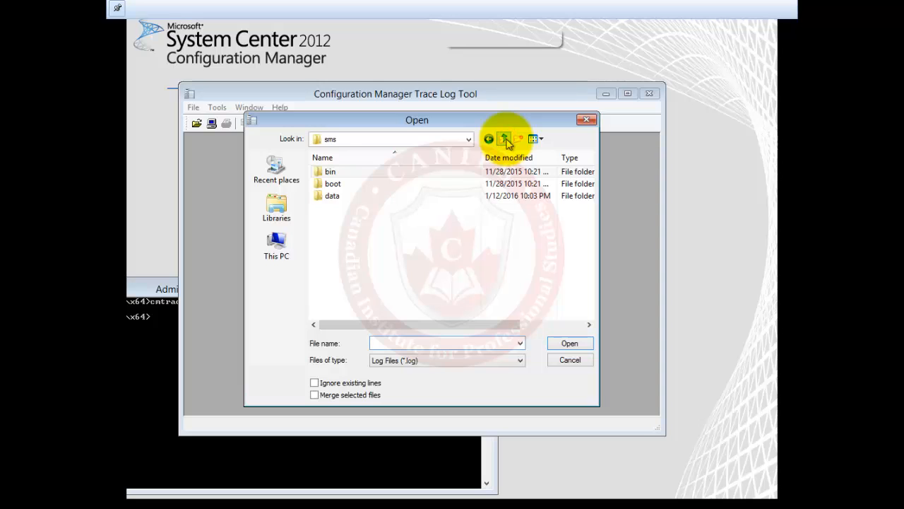
pyautogui.click(505, 139)
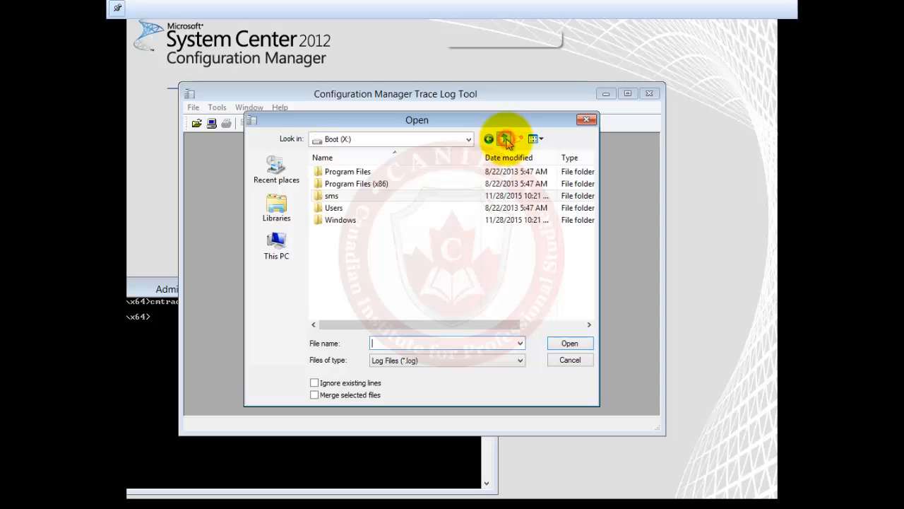
pyautogui.click(348, 224)
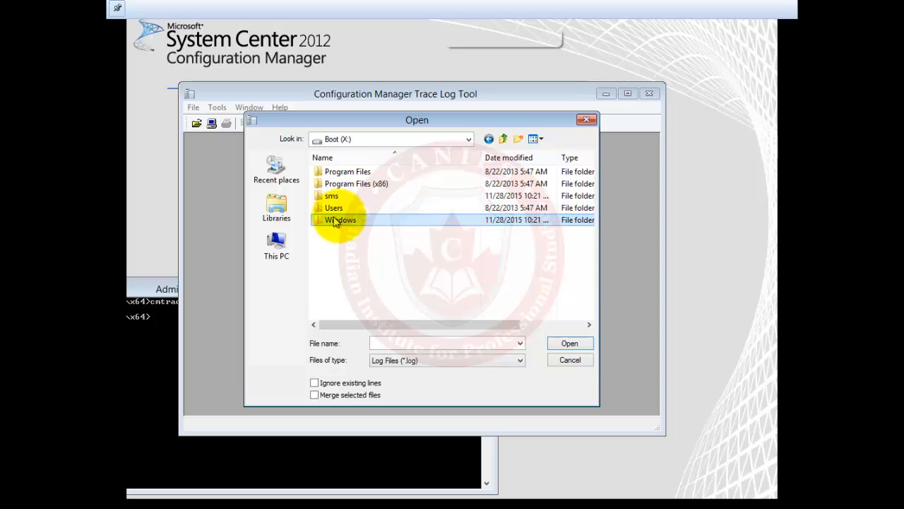
pyautogui.click(571, 345)
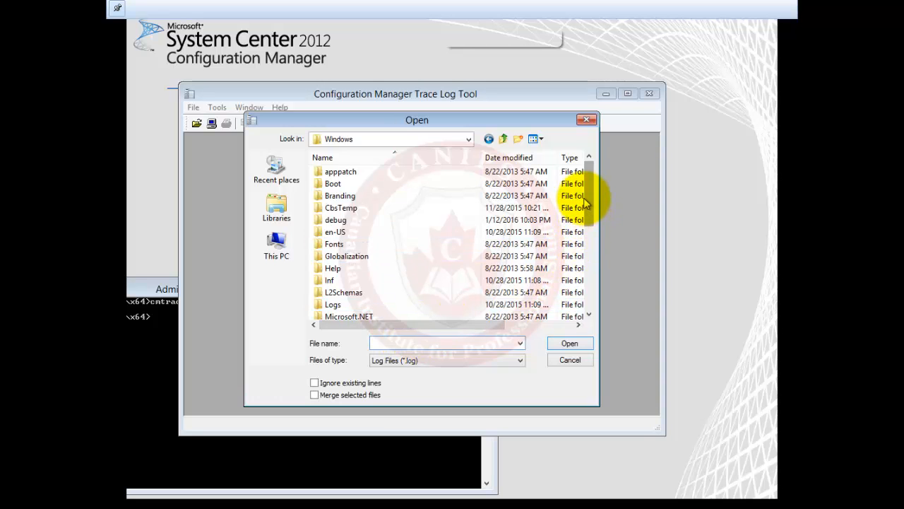
pyautogui.moveTo(588, 203); pyautogui.dragTo(590, 274)
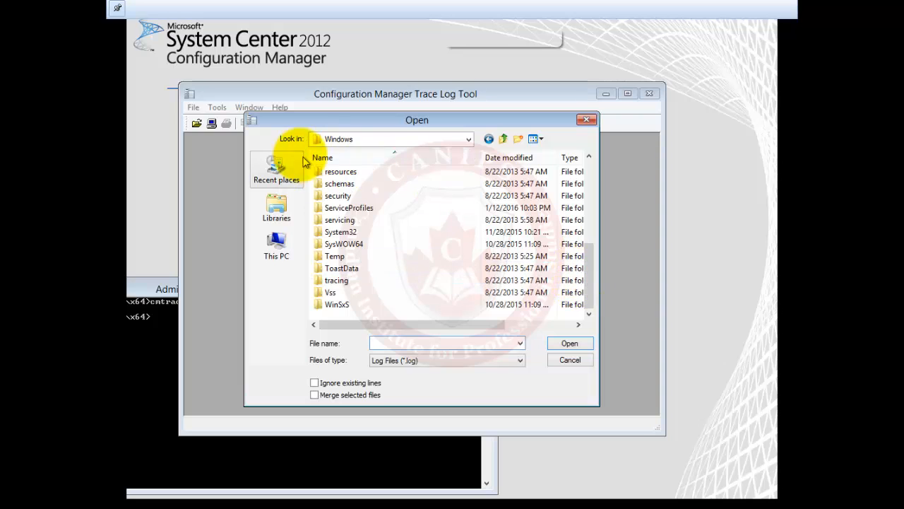
# Check Program Files, then sms\bin, and return to the X: drive root
pyautogui.click(503, 139)
pyautogui.click(344, 172)
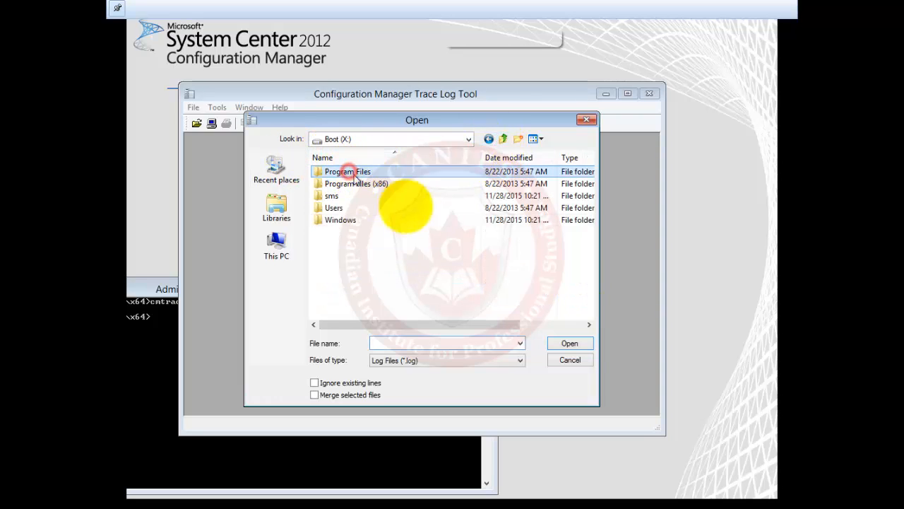
pyautogui.click(569, 344)
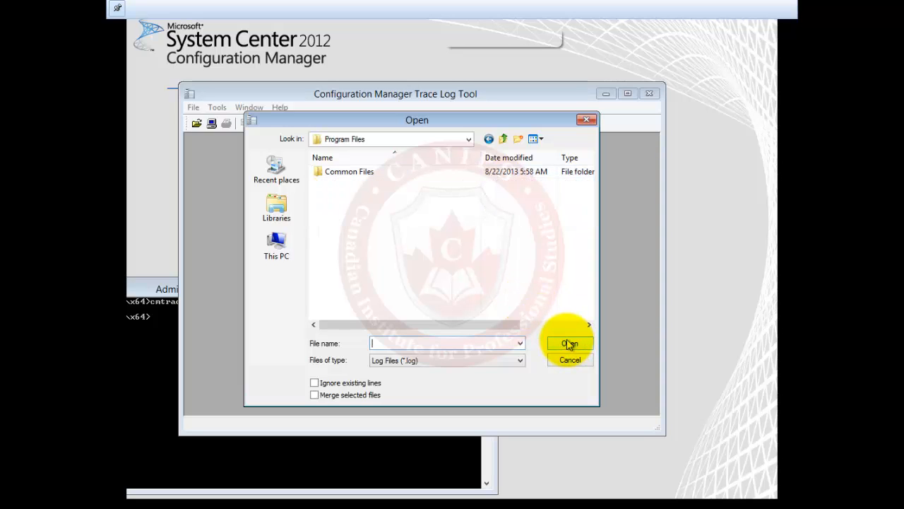
pyautogui.click(501, 139)
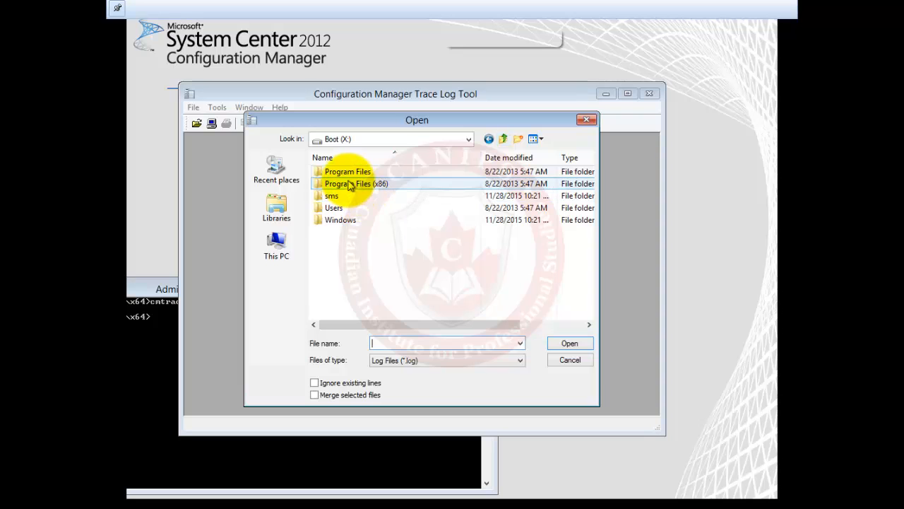
pyautogui.click(357, 184)
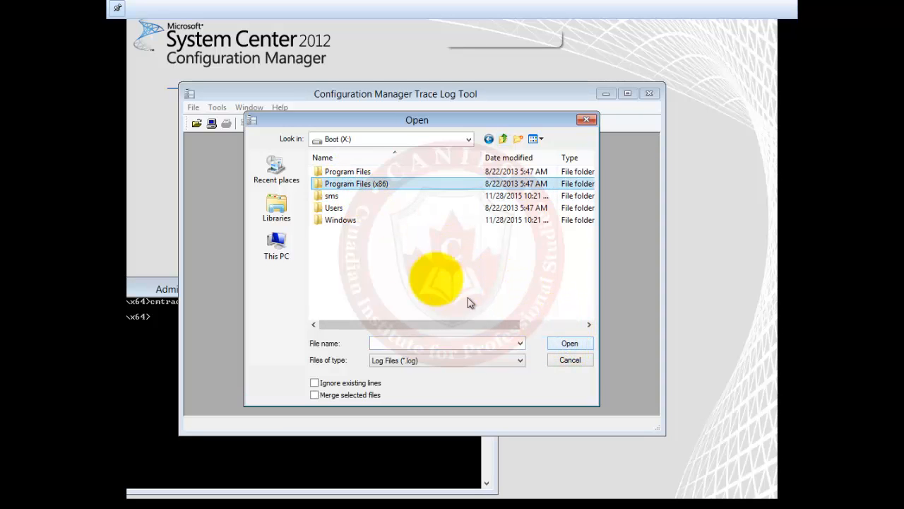
pyautogui.click(331, 197)
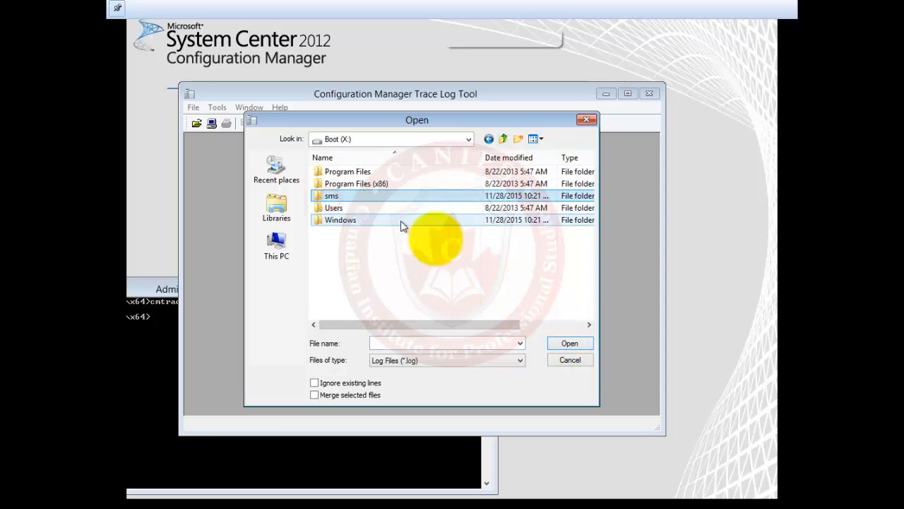
pyautogui.click(569, 344)
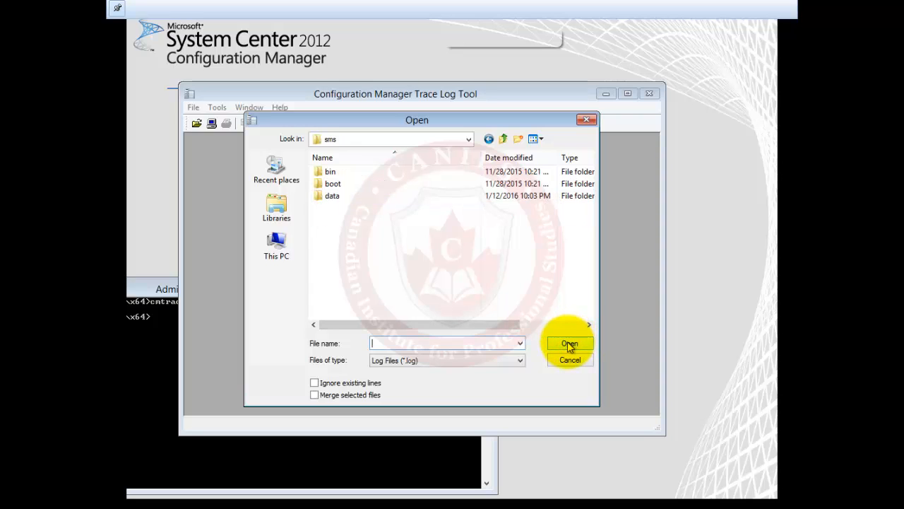
pyautogui.click(332, 174)
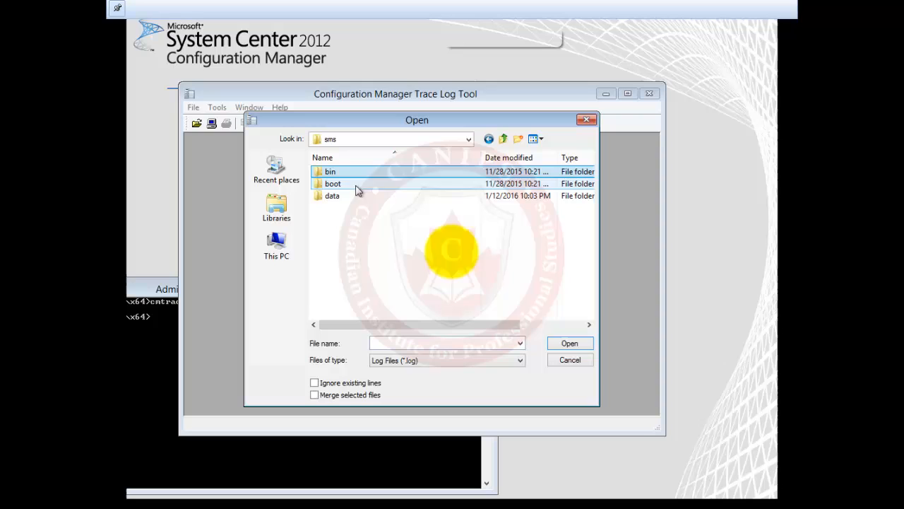
pyautogui.click(569, 345)
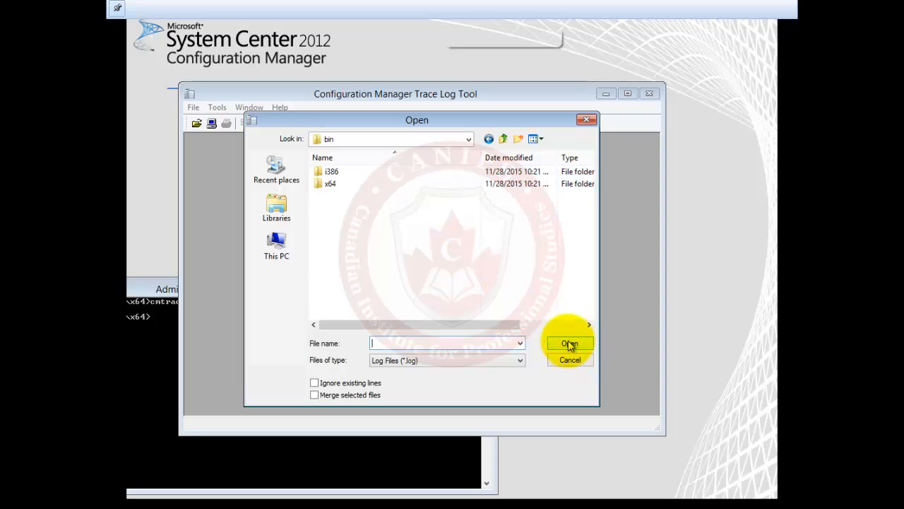
pyautogui.click(505, 144)
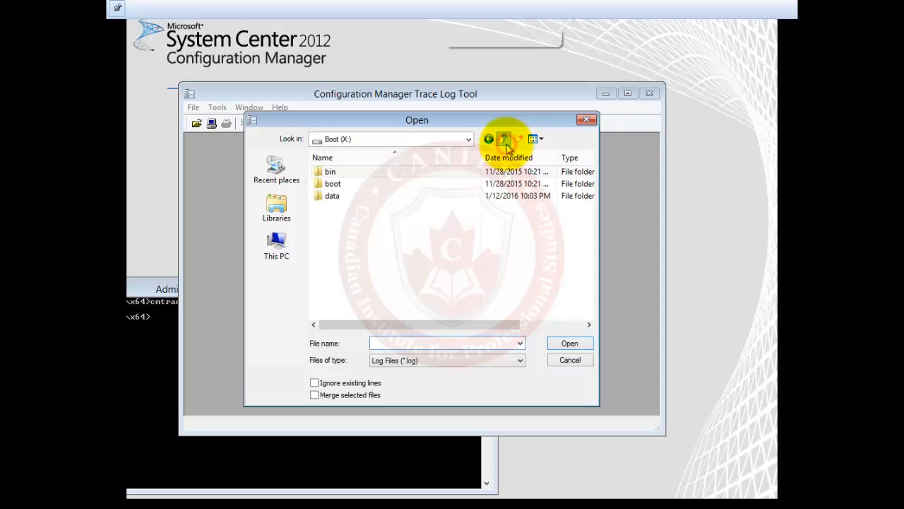
pyautogui.click(506, 144)
# Look at Program Files (x86)\Common Files, then browse into Users\Public
pyautogui.click(385, 182)
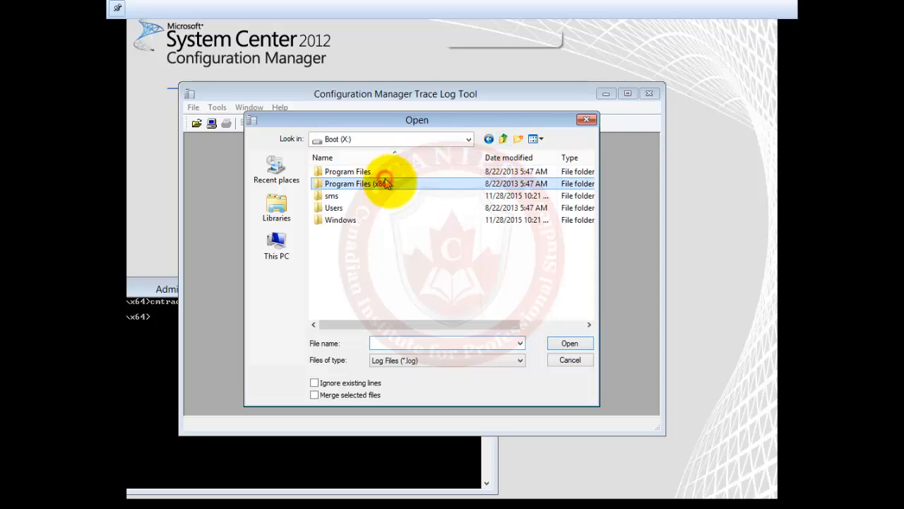
pyautogui.click(568, 346)
pyautogui.click(339, 172)
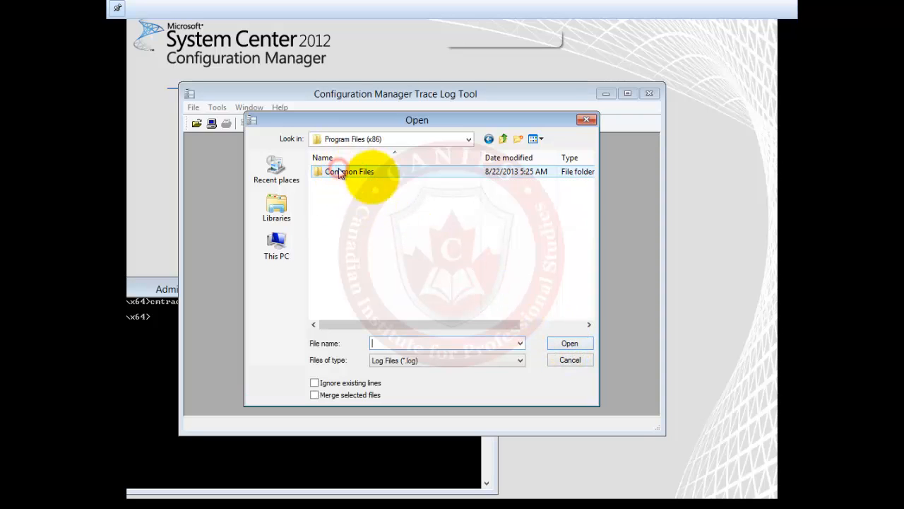
pyautogui.click(506, 139)
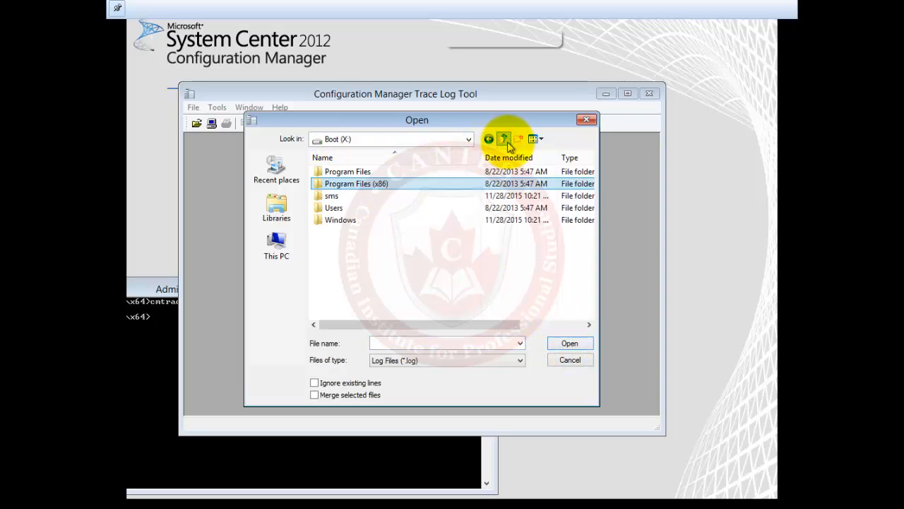
pyautogui.click(332, 208)
pyautogui.click(567, 344)
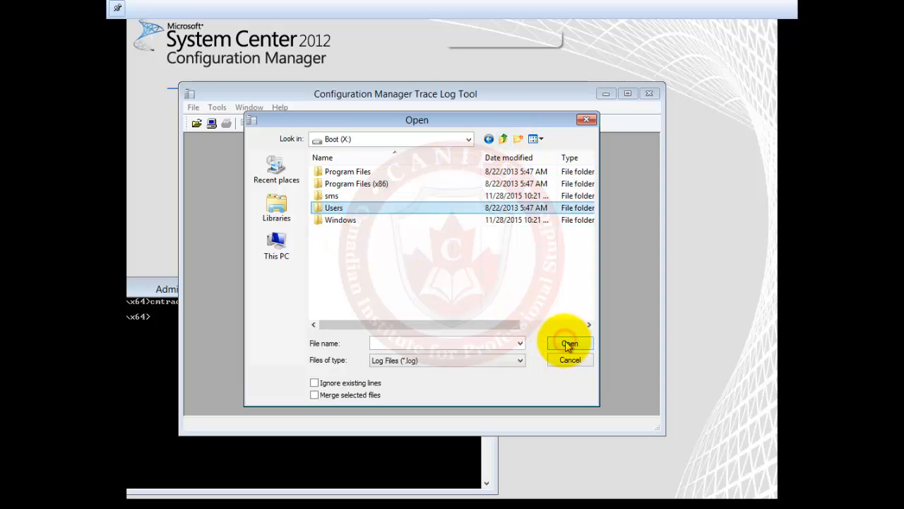
pyautogui.click(334, 175)
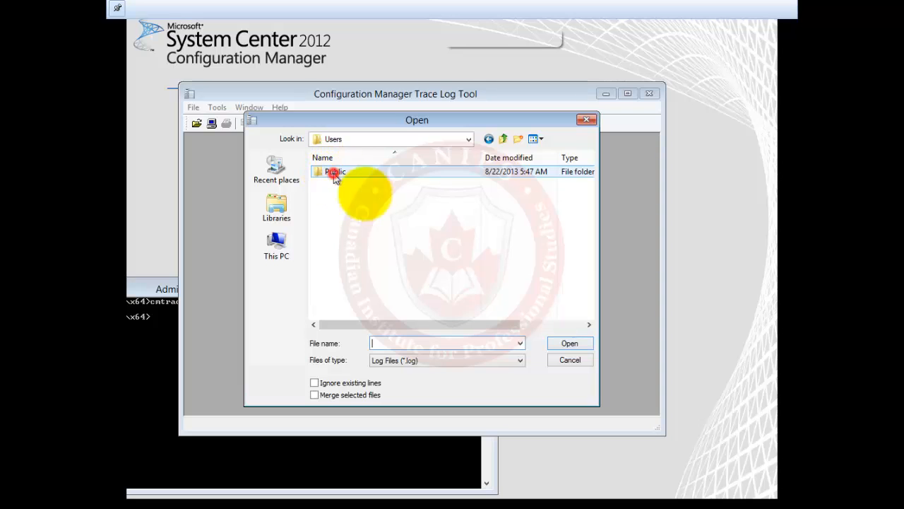
pyautogui.click(578, 344)
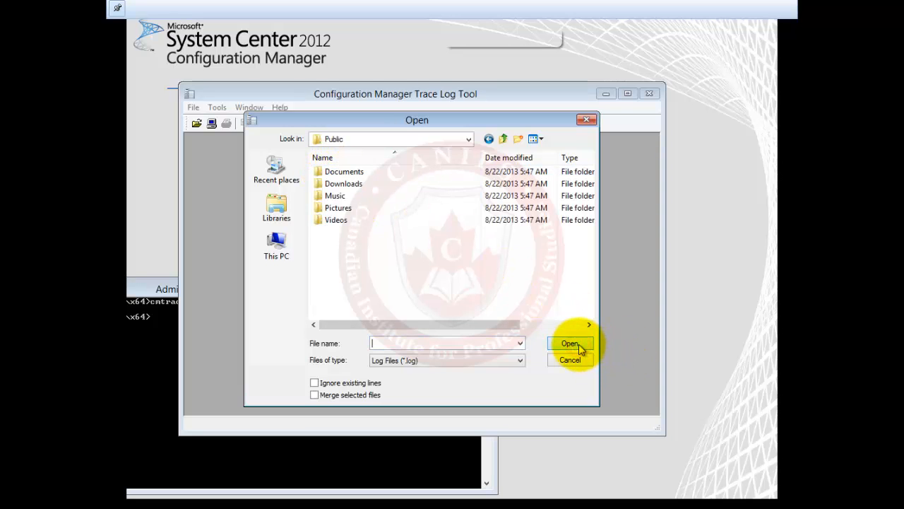
# Go up from Public back to the Users folder on the X: drive
pyautogui.click(504, 139)
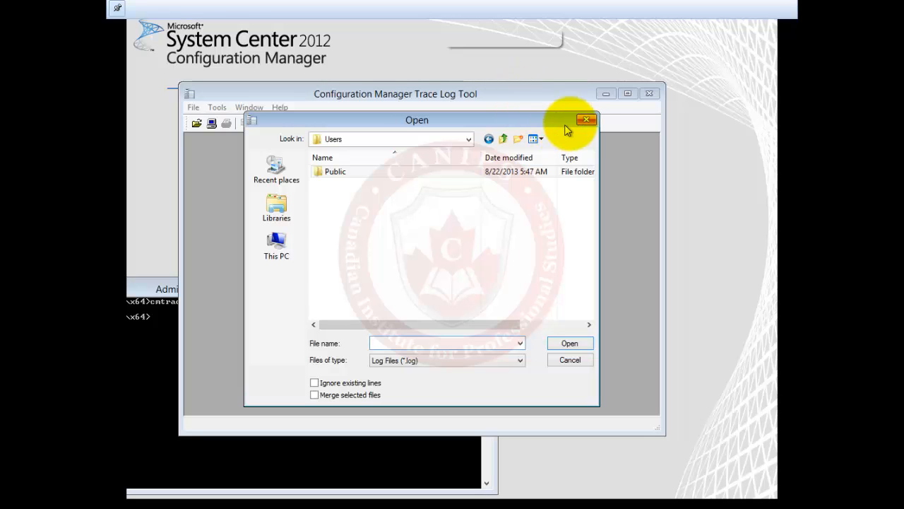
# Reopen CMTrace's Open dialog and navigate through This PC to the Boot (X:) drive
pyautogui.click(586, 122)
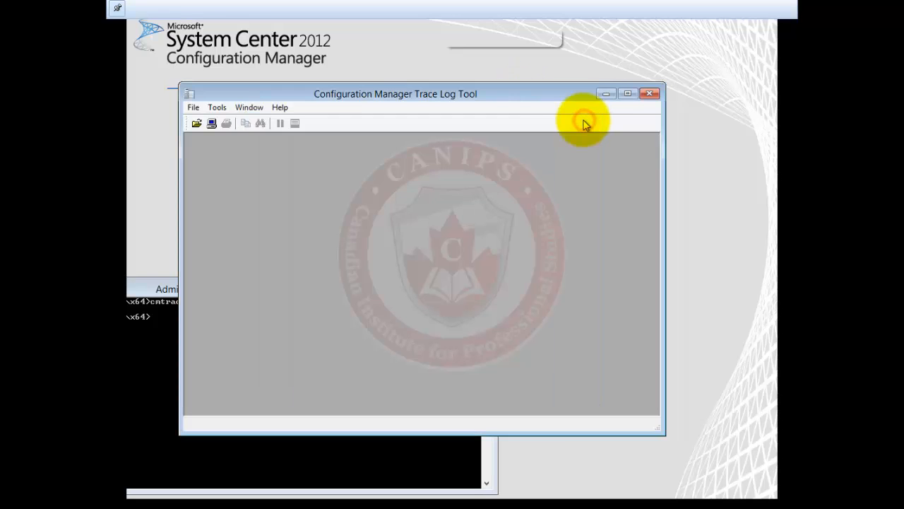
pyautogui.click(197, 123)
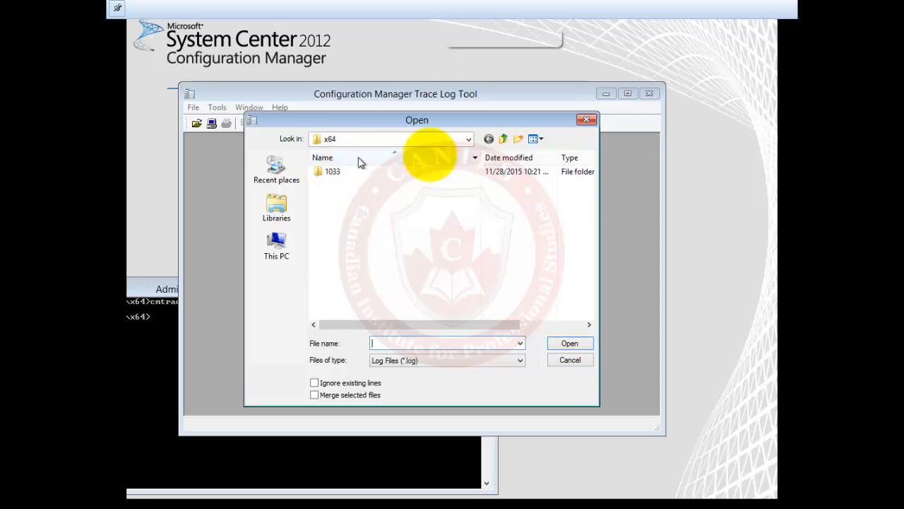
pyautogui.click(470, 141)
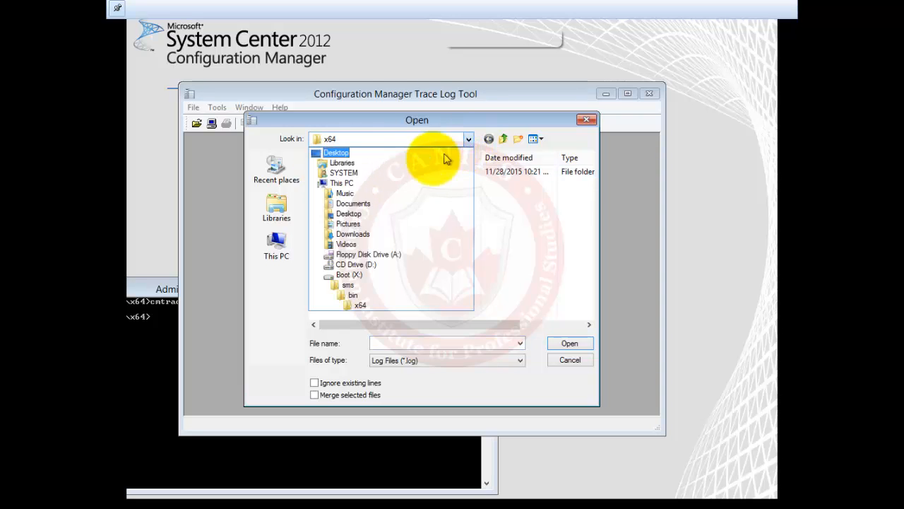
pyautogui.click(337, 184)
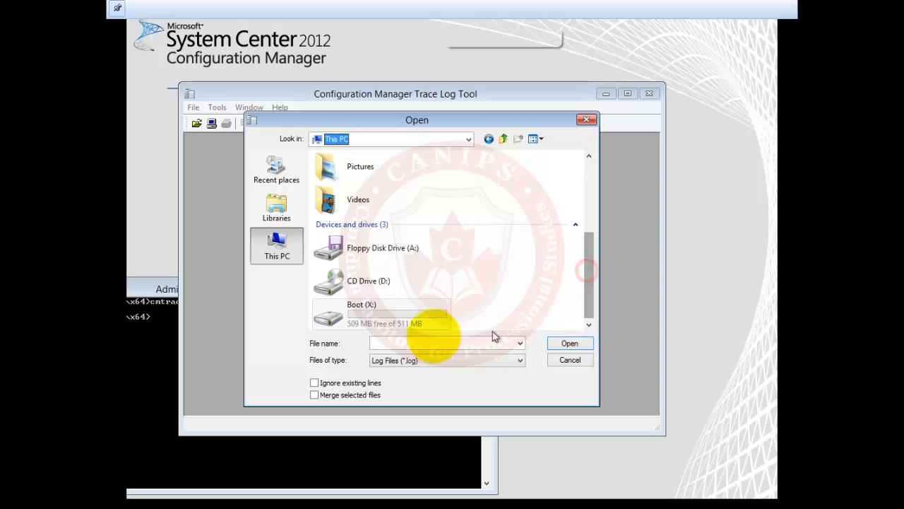
pyautogui.click(336, 319)
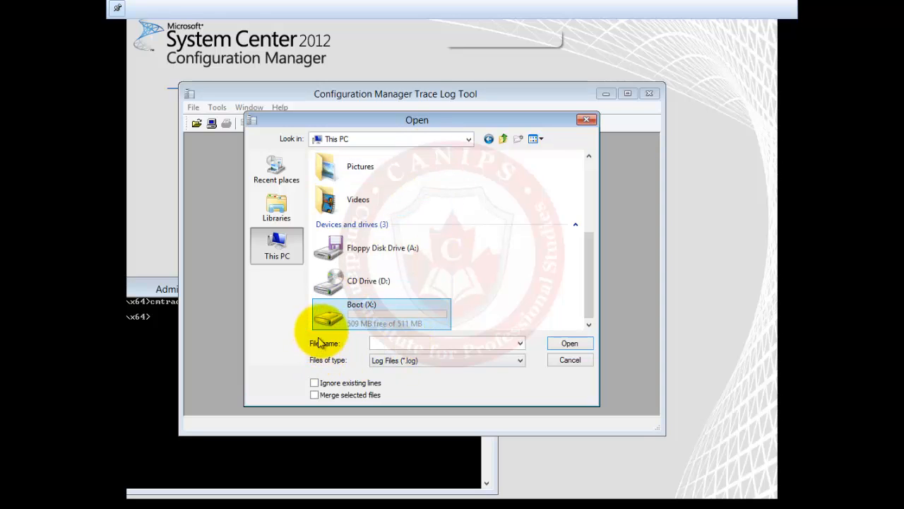
pyautogui.click(569, 344)
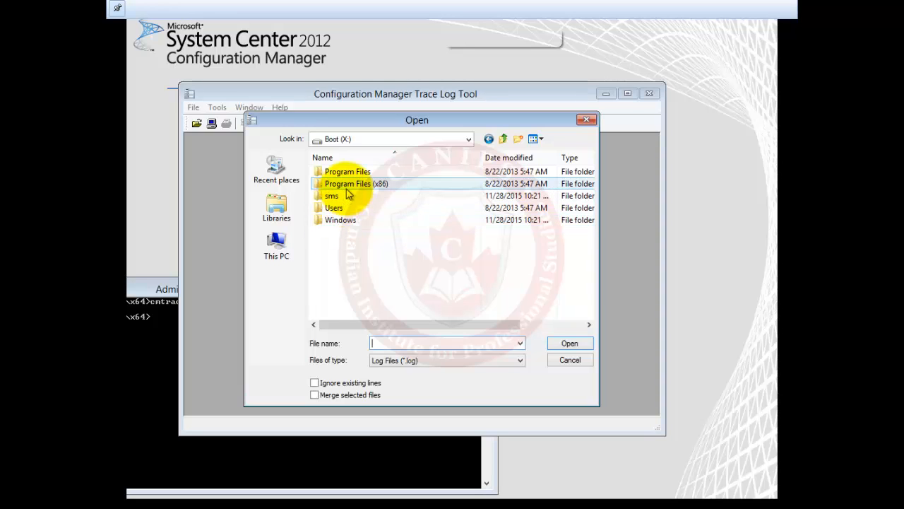
# Open X:\Program Files (x86)\Common Files, which turns out to be empty
pyautogui.click(348, 188)
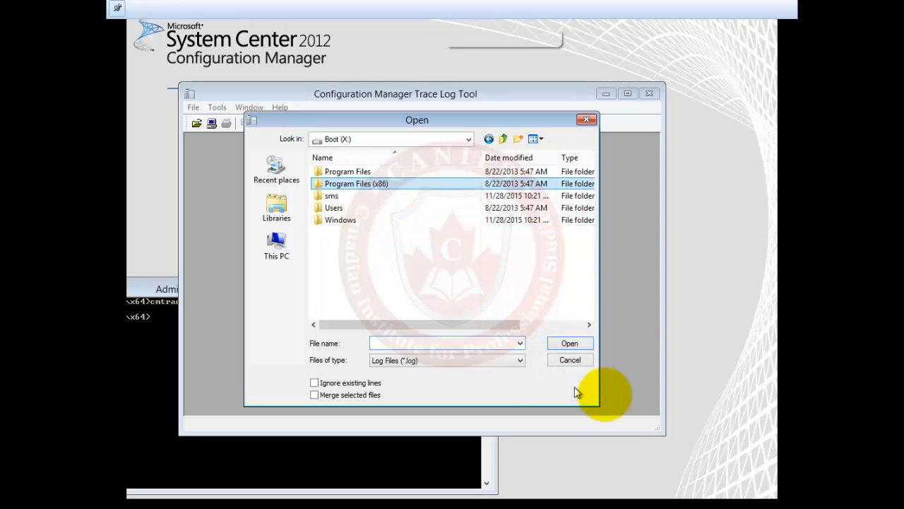
pyautogui.click(569, 344)
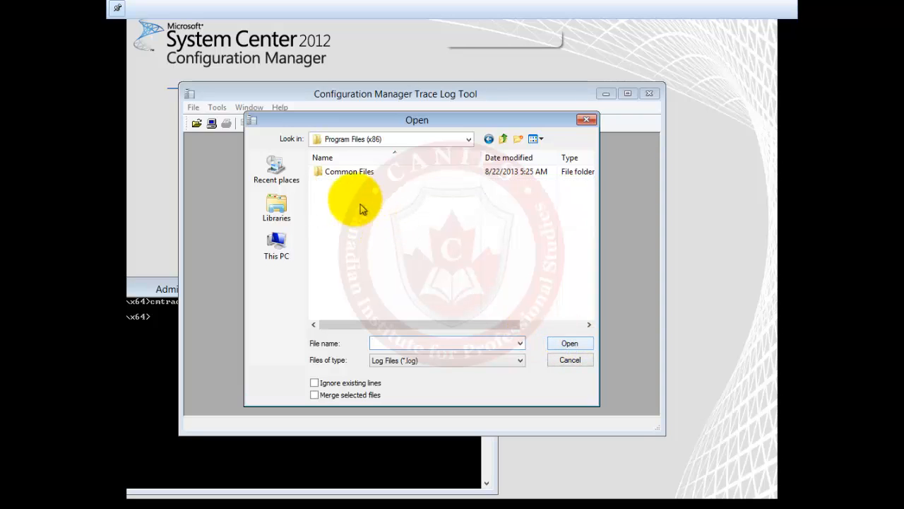
pyautogui.click(354, 172)
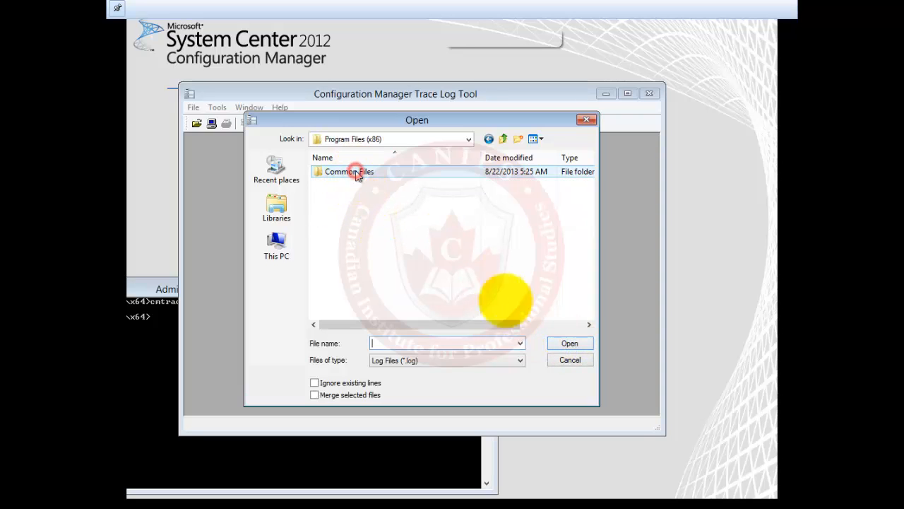
pyautogui.click(564, 344)
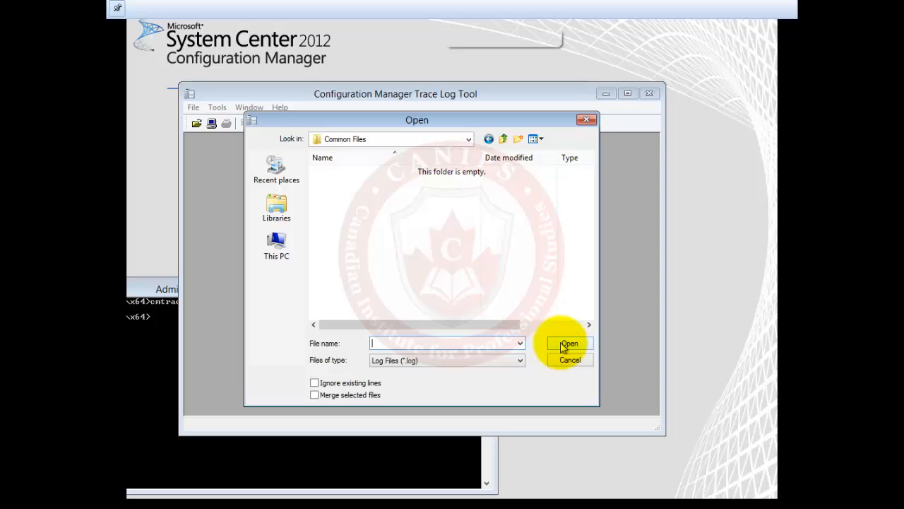
# Browse X:\Windows\Logs\CBS for logs, then return to the Windows folder
pyautogui.click(279, 244)
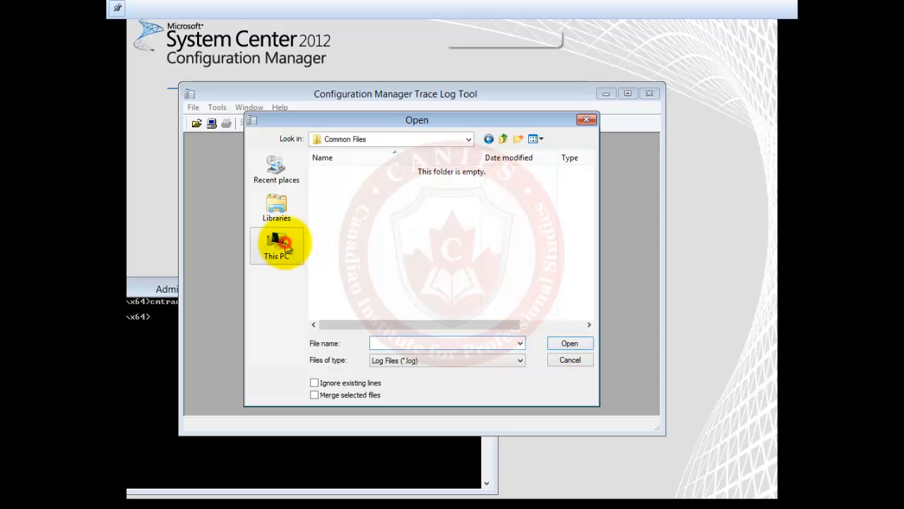
pyautogui.click(362, 305)
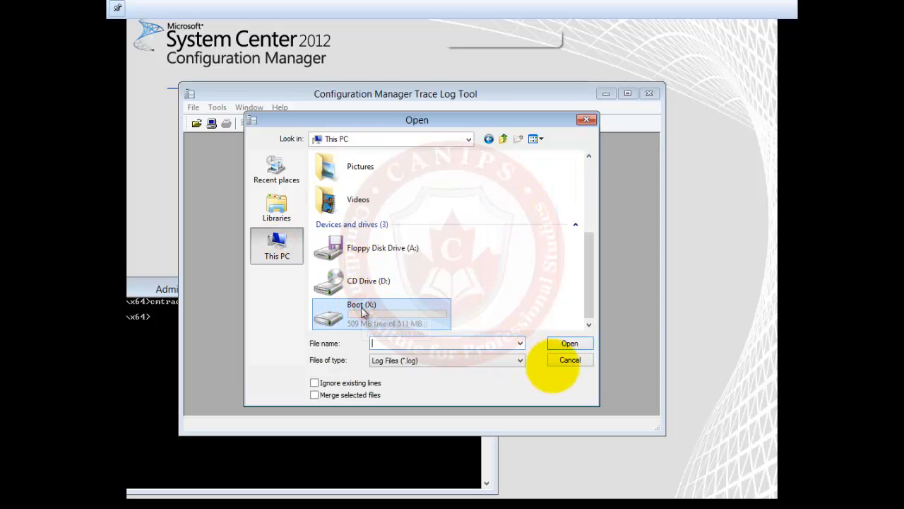
pyautogui.click(571, 345)
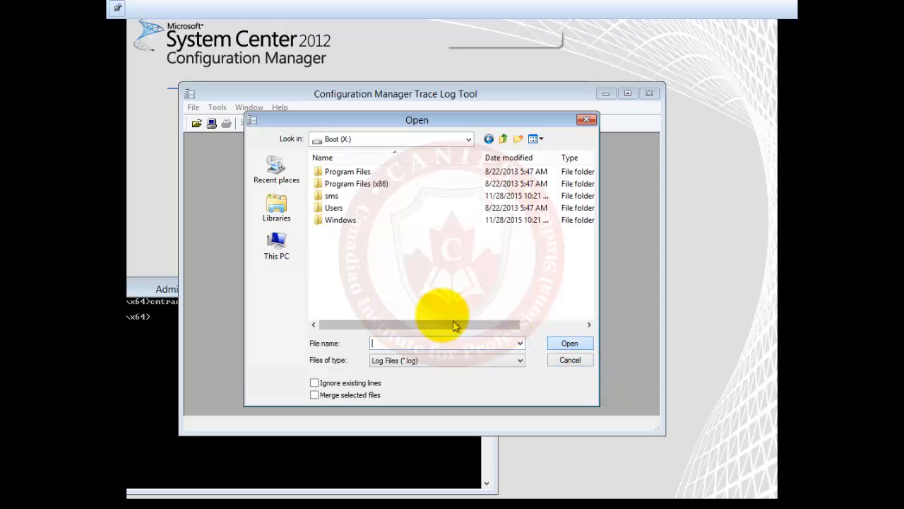
pyautogui.click(340, 220)
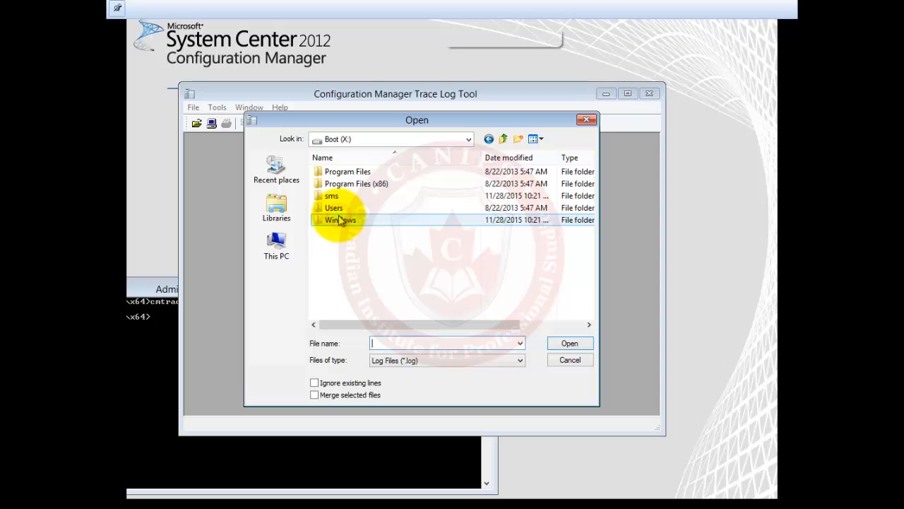
pyautogui.click(569, 345)
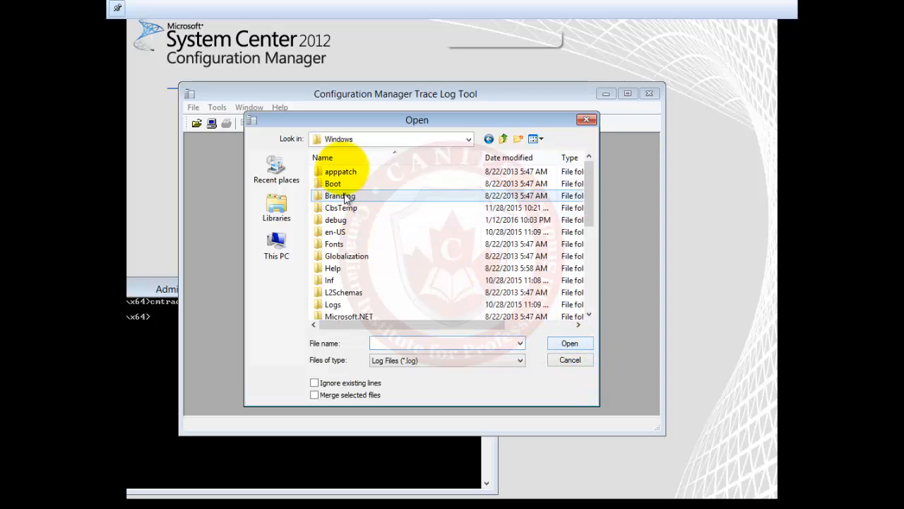
pyautogui.click(344, 305)
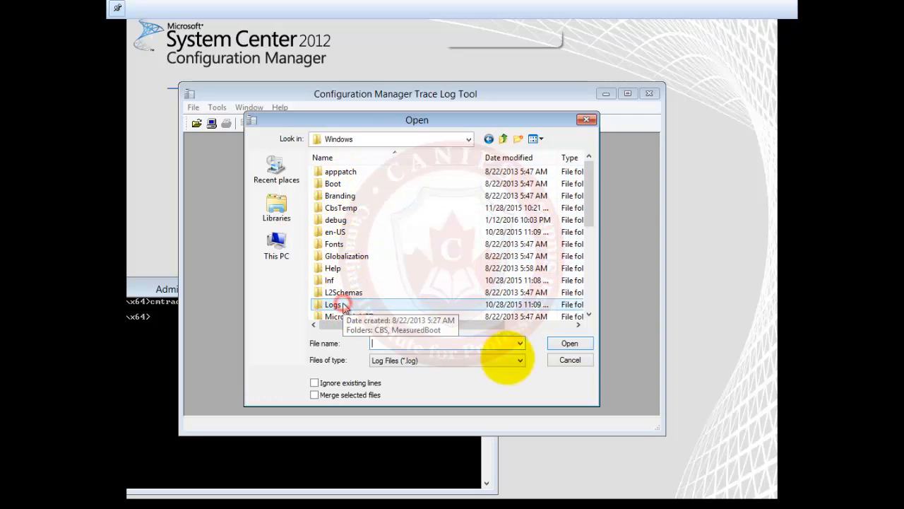
pyautogui.click(569, 345)
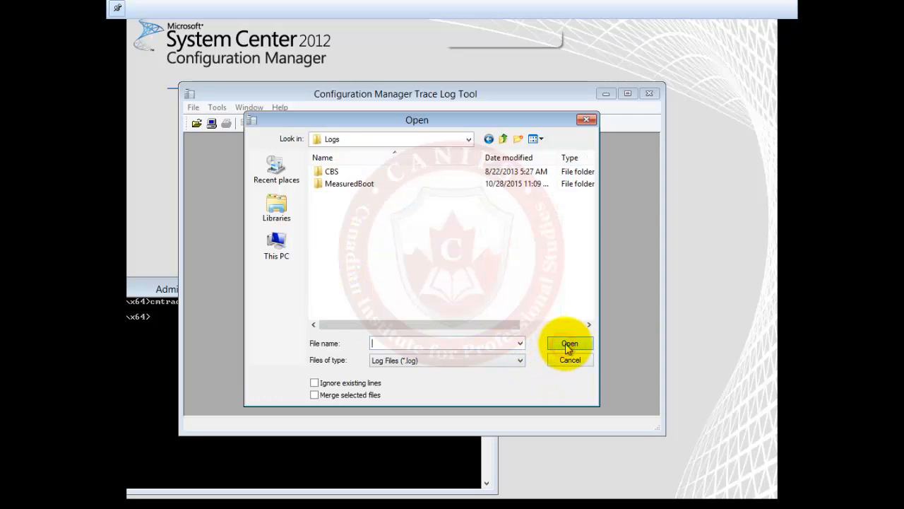
pyautogui.click(336, 171)
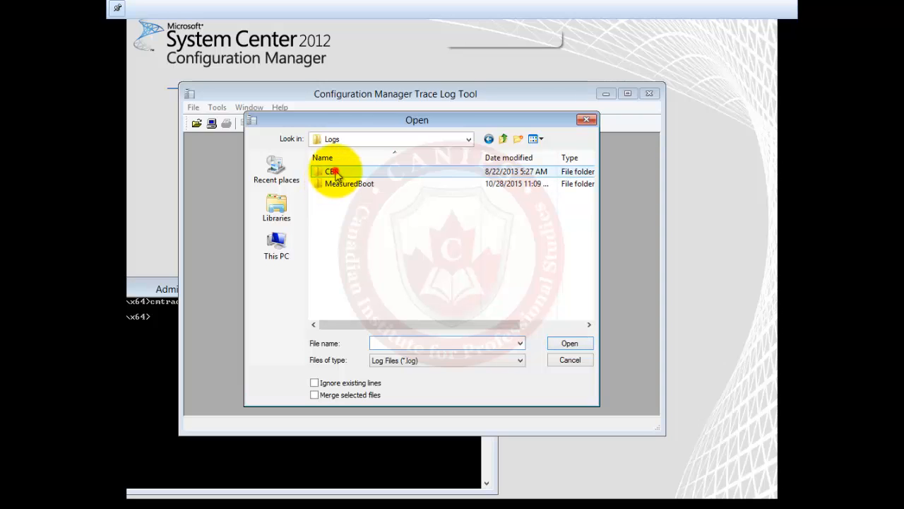
pyautogui.click(563, 344)
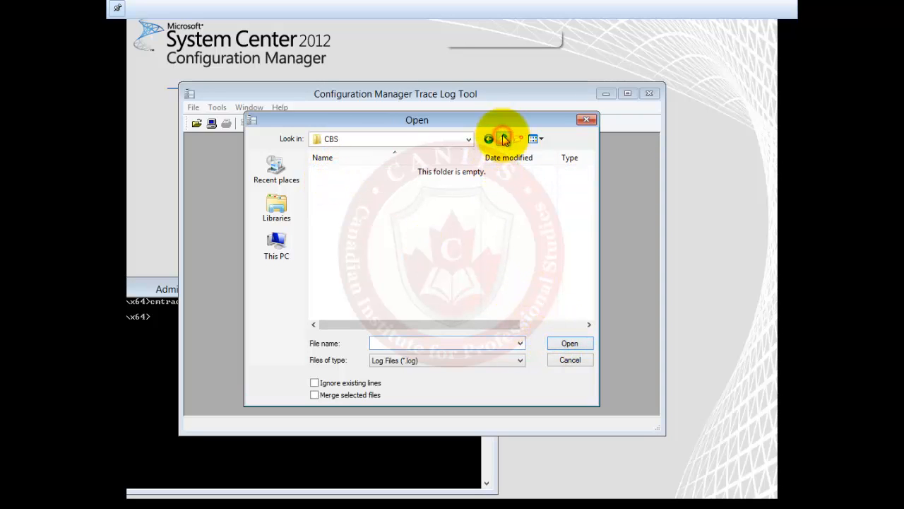
pyautogui.click(504, 139)
pyautogui.click(504, 140)
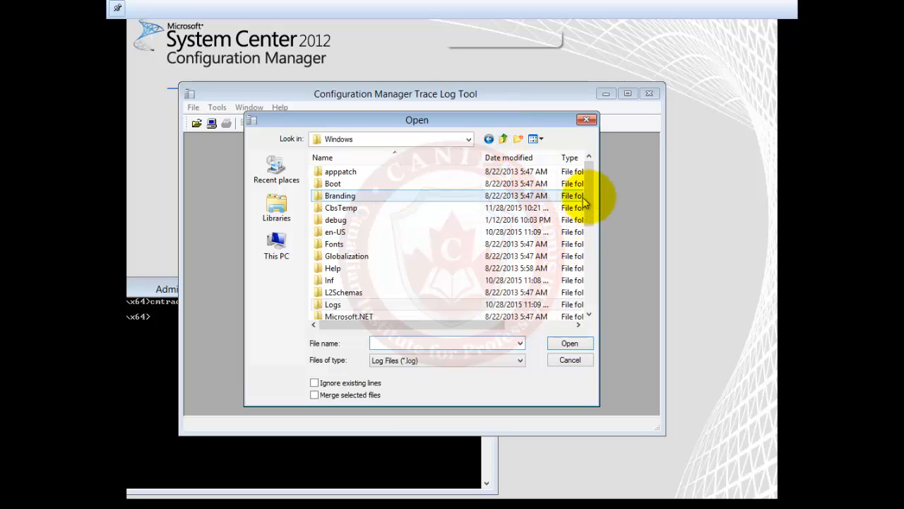
# Look through X:\Windows\System32, then go back up to Windows
pyautogui.moveTo(589, 201); pyautogui.dragTo(585, 292)
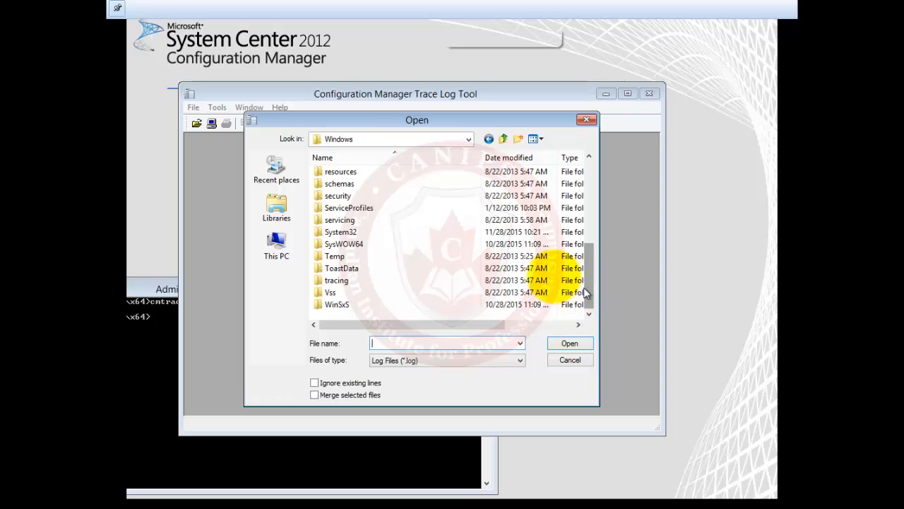
pyautogui.click(344, 235)
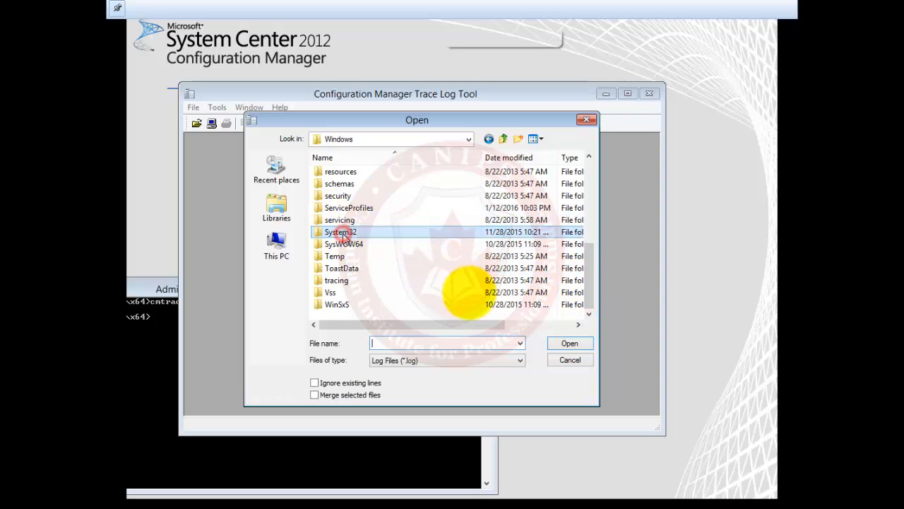
pyautogui.click(575, 347)
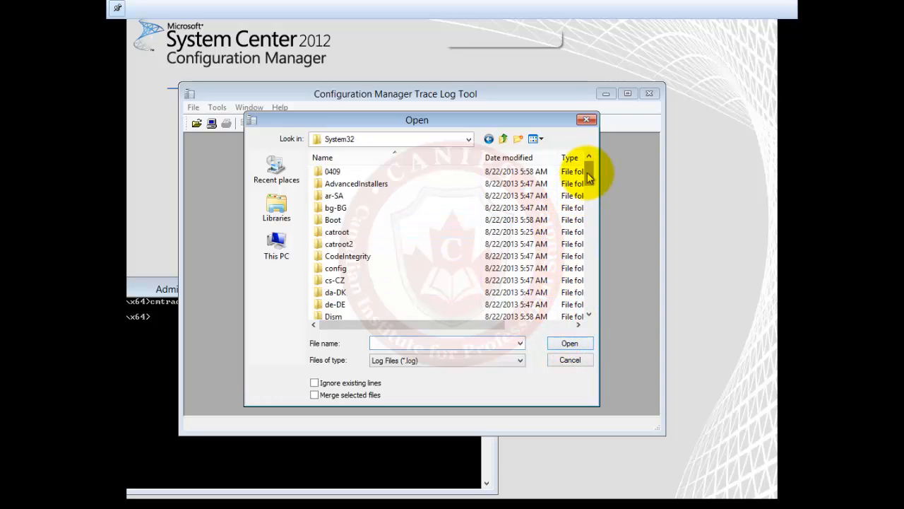
pyautogui.moveTo(589, 177); pyautogui.dragTo(563, 276)
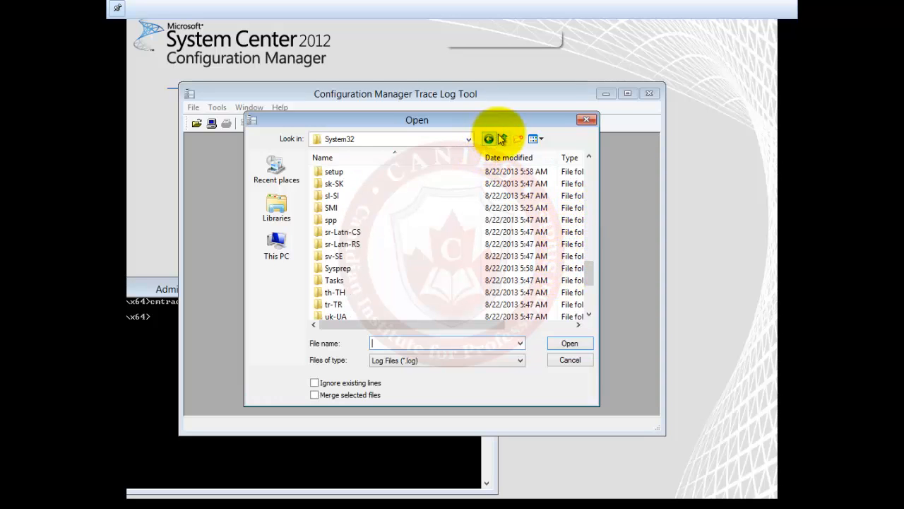
pyautogui.click(503, 138)
# Close the Open dialog without a log, shift CMTrace down-right, and bring the 0x80004005 error forward
pyautogui.click(587, 119)
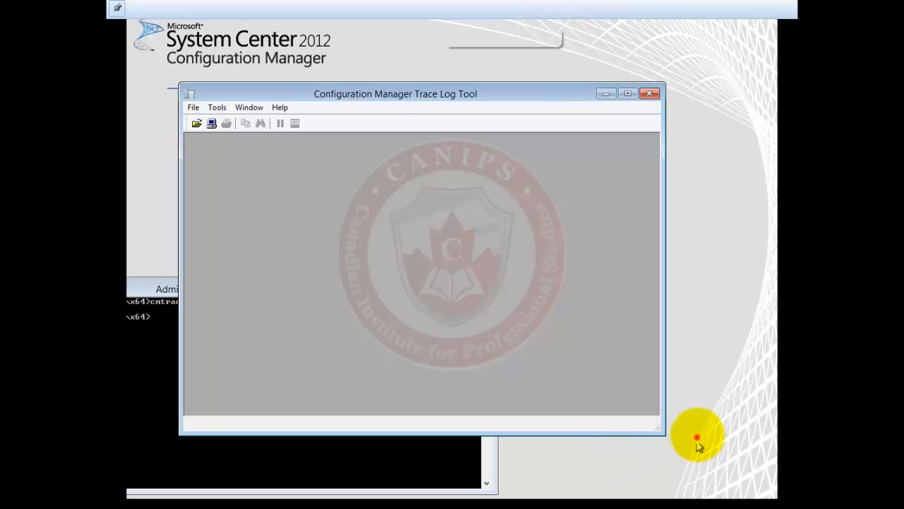
pyautogui.click(398, 100)
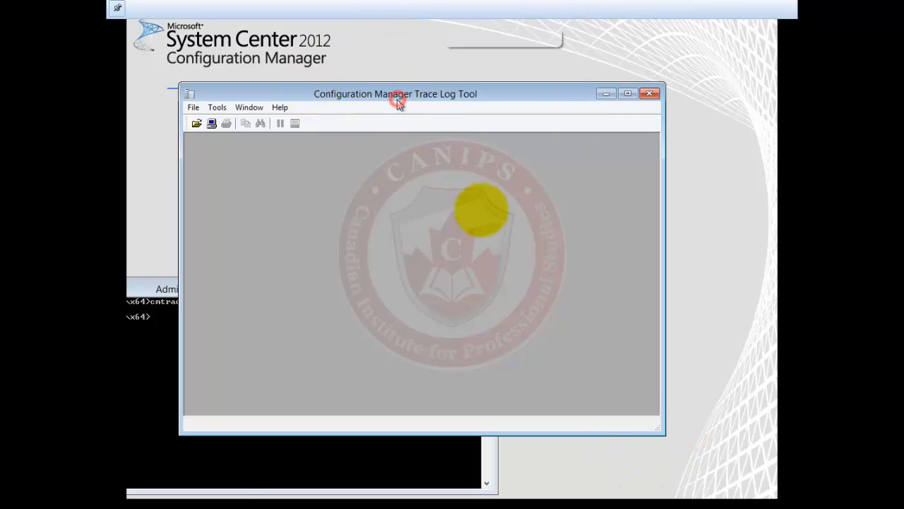
pyautogui.moveTo(398, 99); pyautogui.dragTo(484, 215)
pyautogui.click(462, 134)
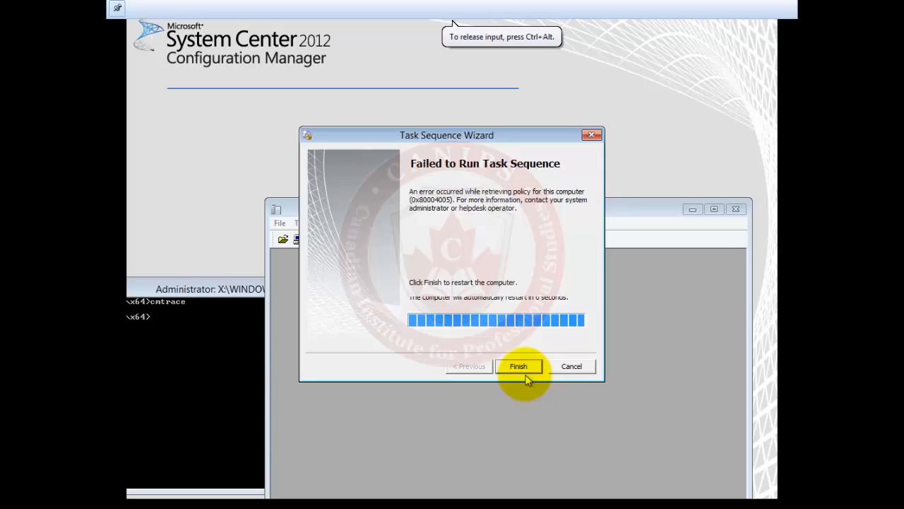
# Cancel the failed task sequence with Yes confirmation and close CMTrace
pyautogui.click(529, 360)
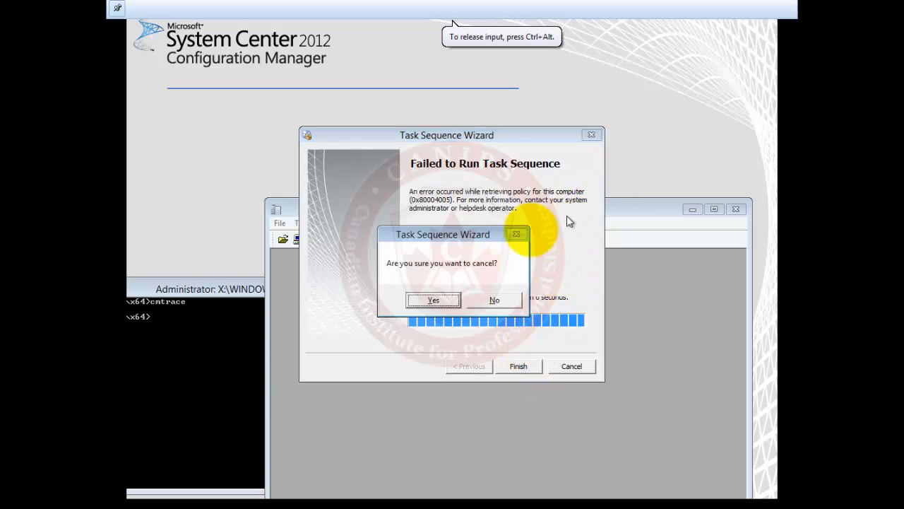
pyautogui.click(434, 299)
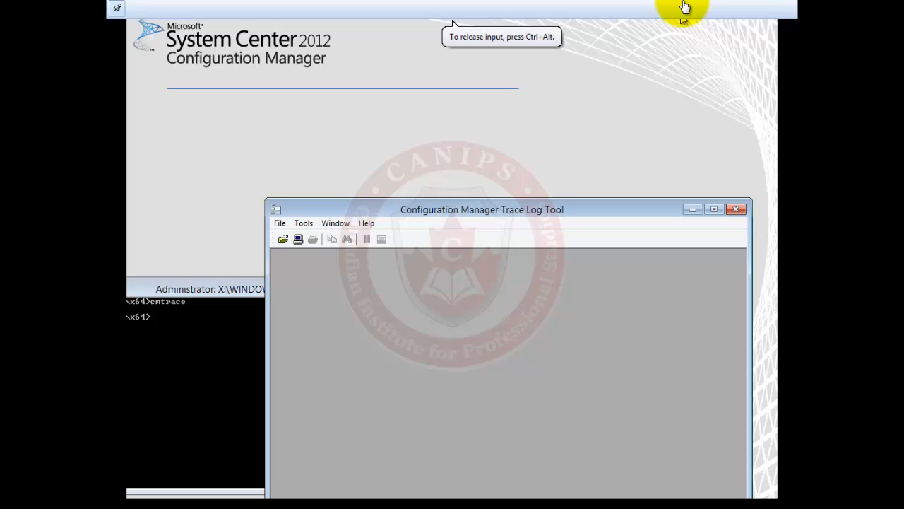
pyautogui.click(736, 209)
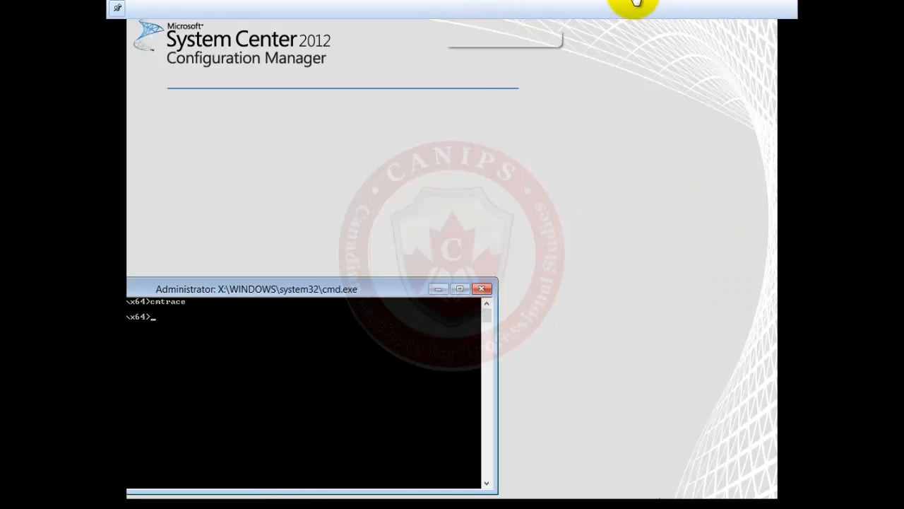
# Switch from the DeployedPC1 console to the host and show the VMware Workstation VM preview thumbnails
pyautogui.click(118, 12)
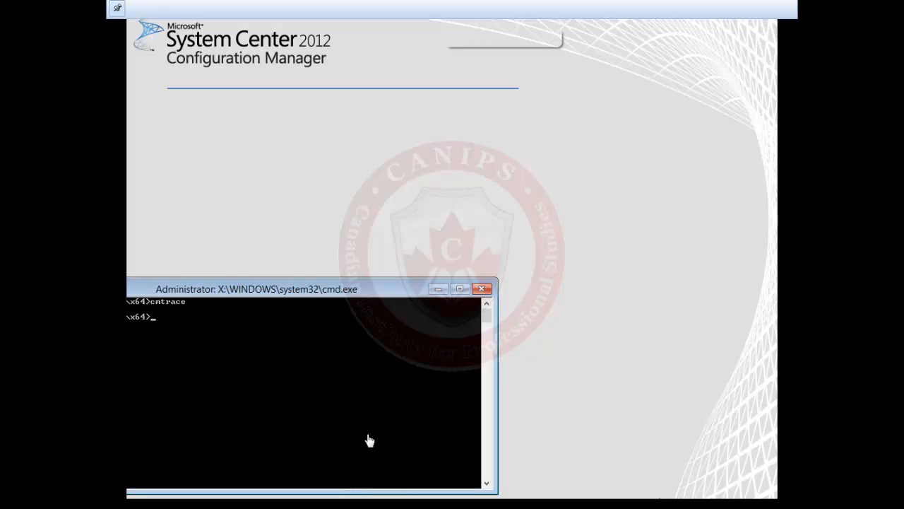
pyautogui.press('super')
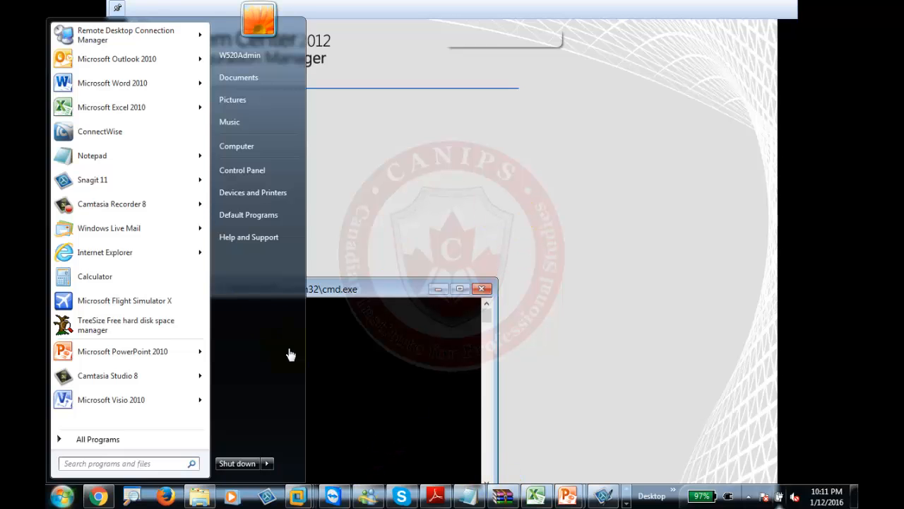
pyautogui.click(304, 497)
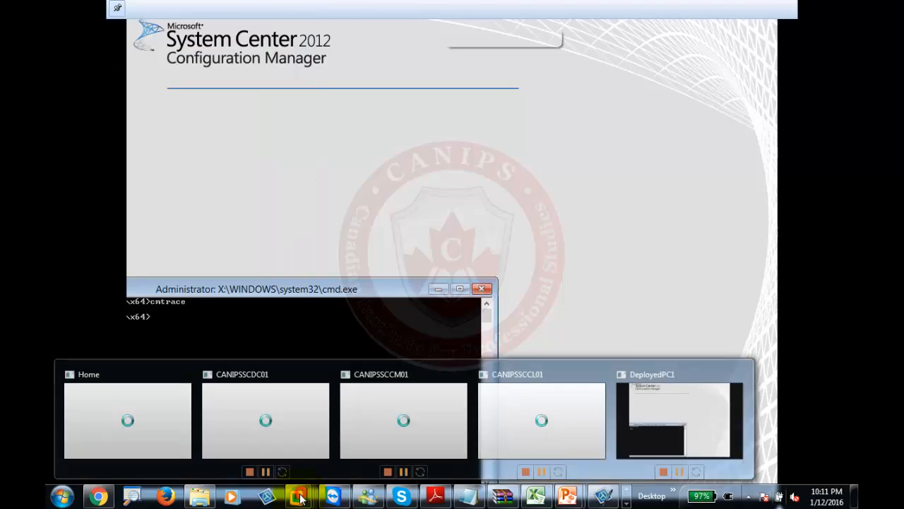
pyautogui.click(408, 423)
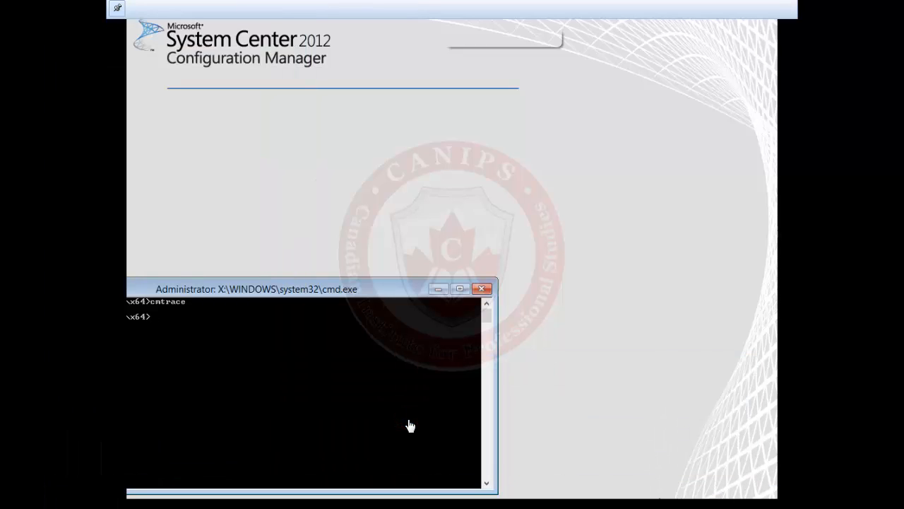
pyautogui.click(429, 167)
pyautogui.click(443, 263)
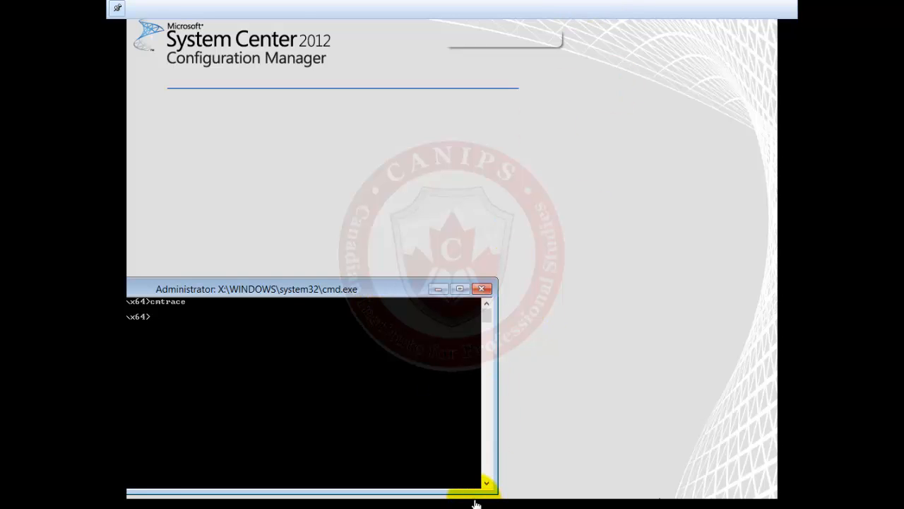
pyautogui.press('super')
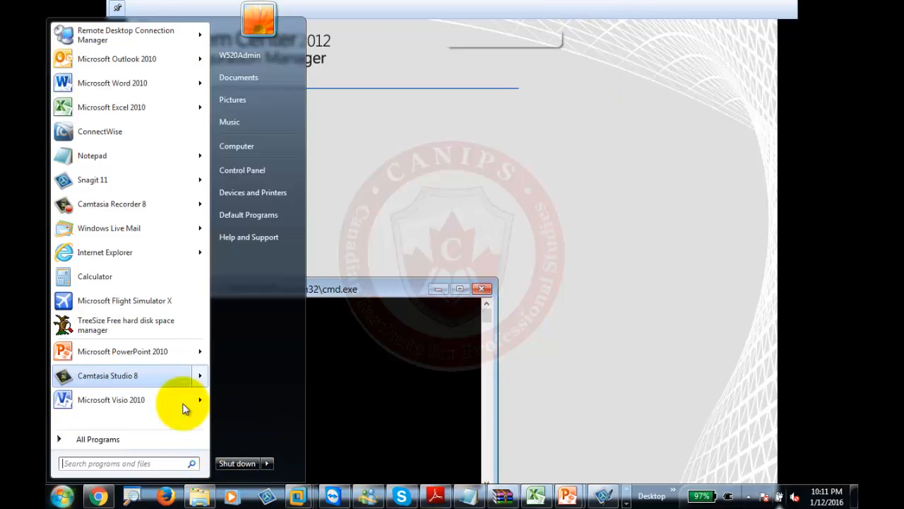
pyautogui.click(297, 499)
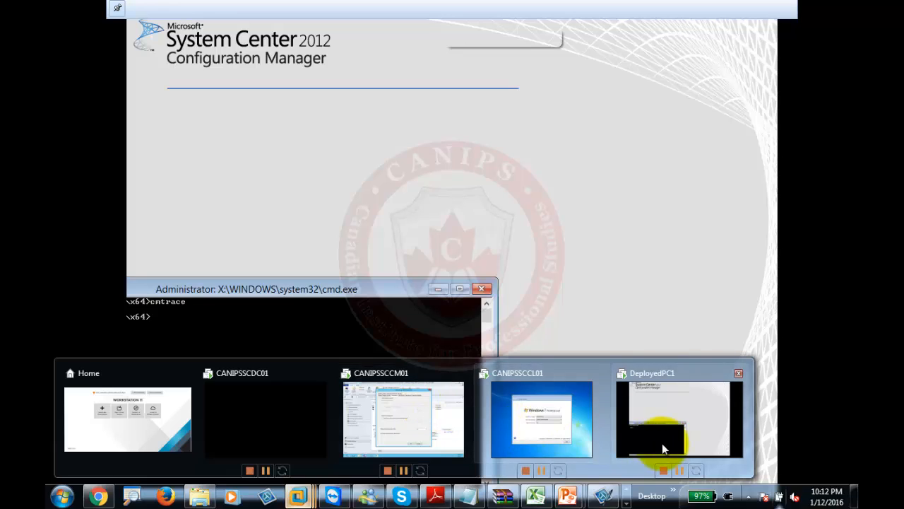
pyautogui.click(419, 425)
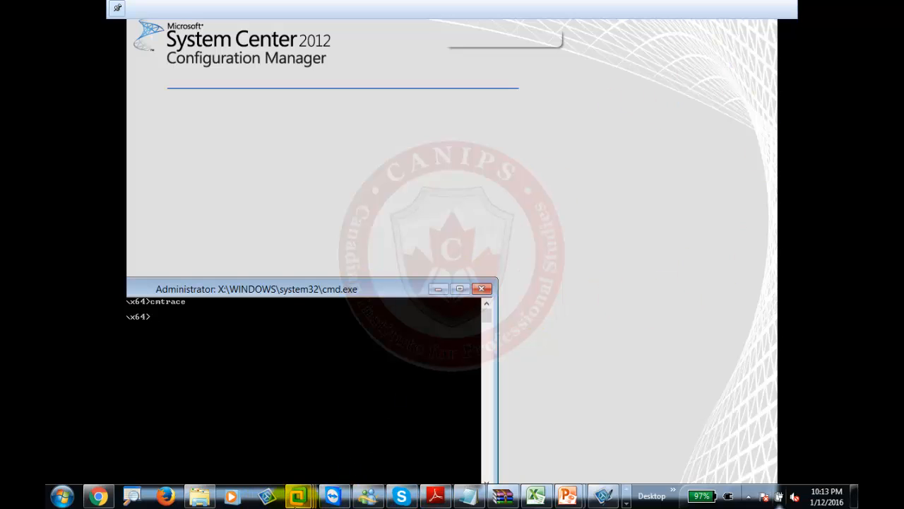
pyautogui.moveTo(300, 498)
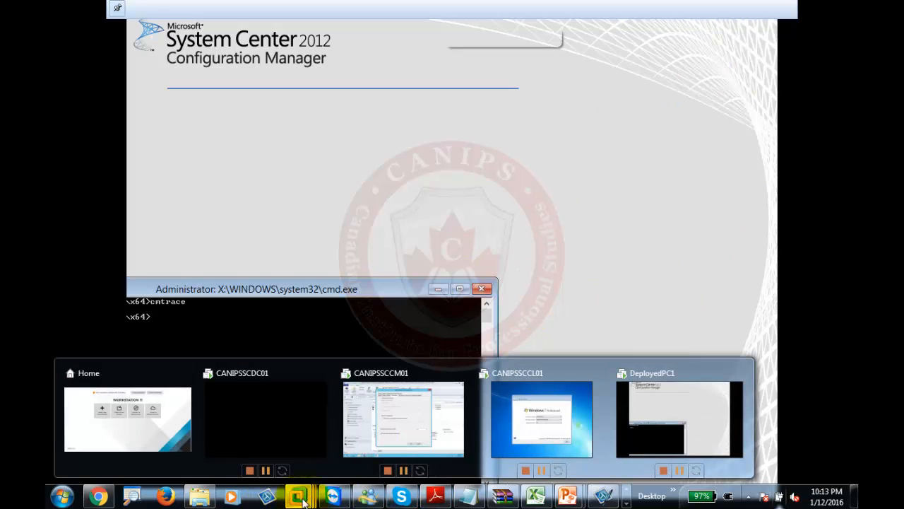
pyautogui.click(243, 434)
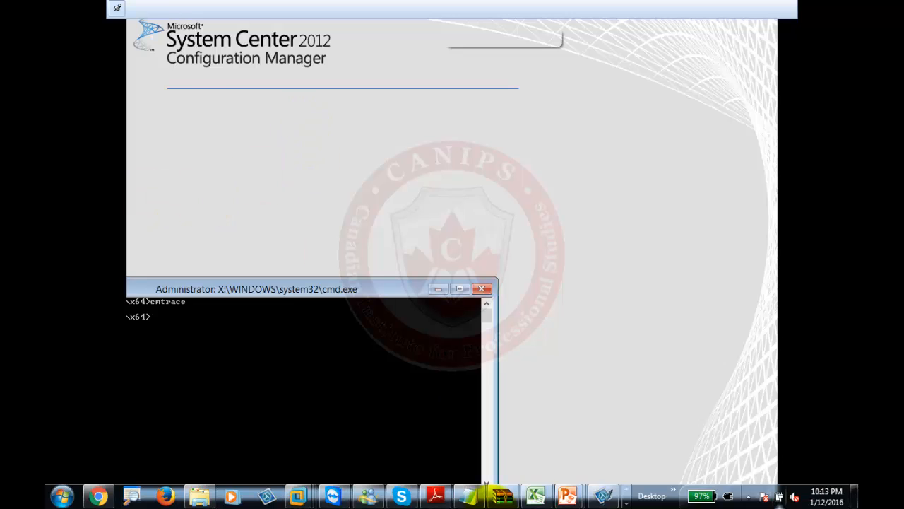
# Force-end the unresponsive 'DeployedPC1 - VMware Workstation' task in Task Manager
pyautogui.rightClick(299, 496)
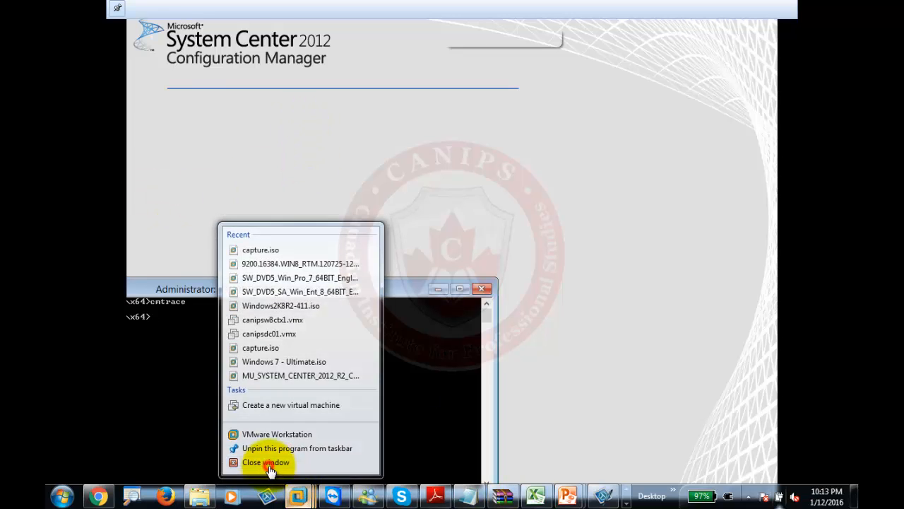
pyautogui.click(249, 460)
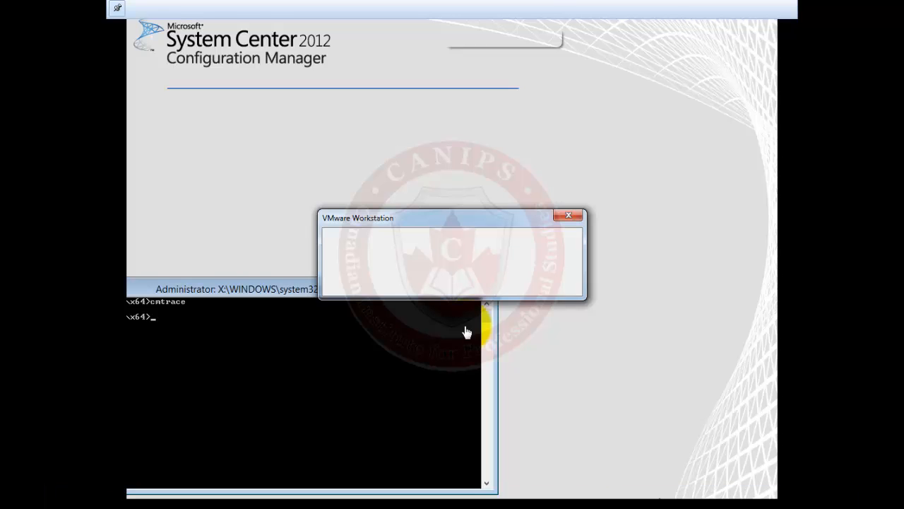
pyautogui.hotkey('ctrl', 'shift', 'Escape')
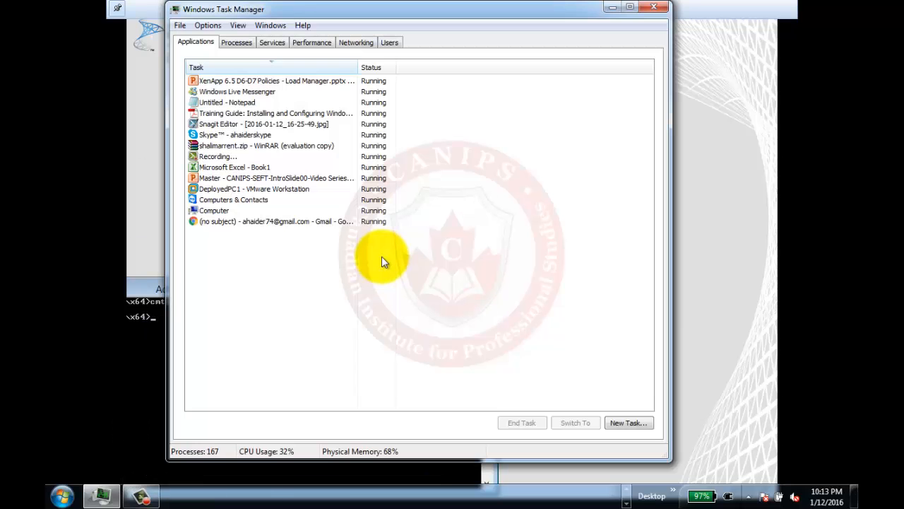
pyautogui.click(233, 189)
pyautogui.click(521, 424)
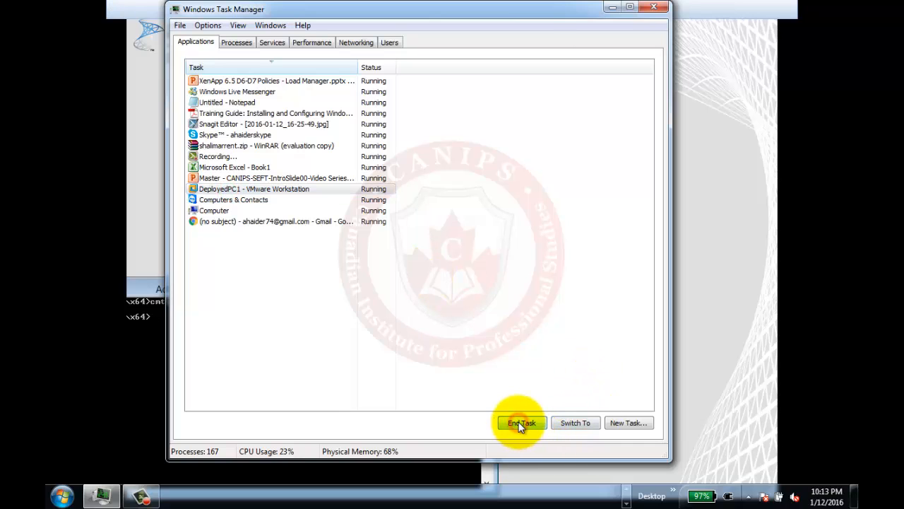
pyautogui.click(479, 304)
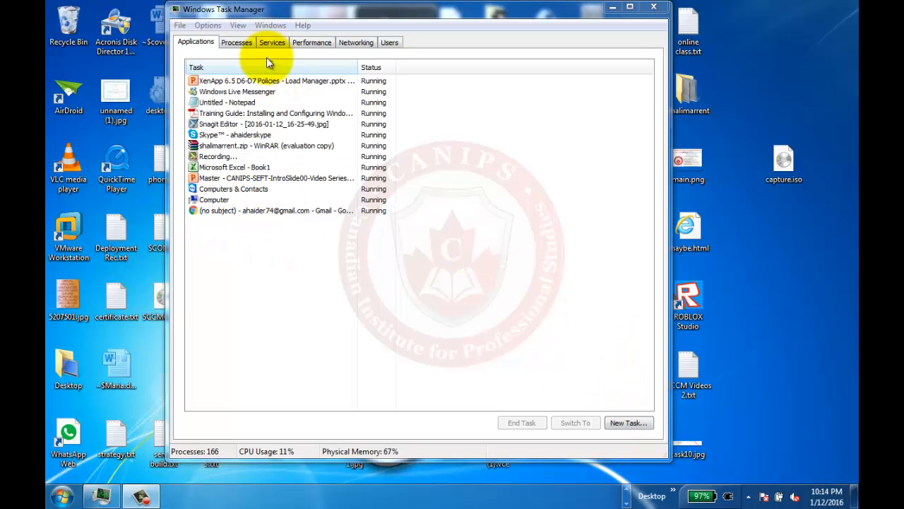
# Close Task Manager, relaunch VMware Workstation, and close the Win8TestDec2015 and Win7test tabs
pyautogui.click(654, 7)
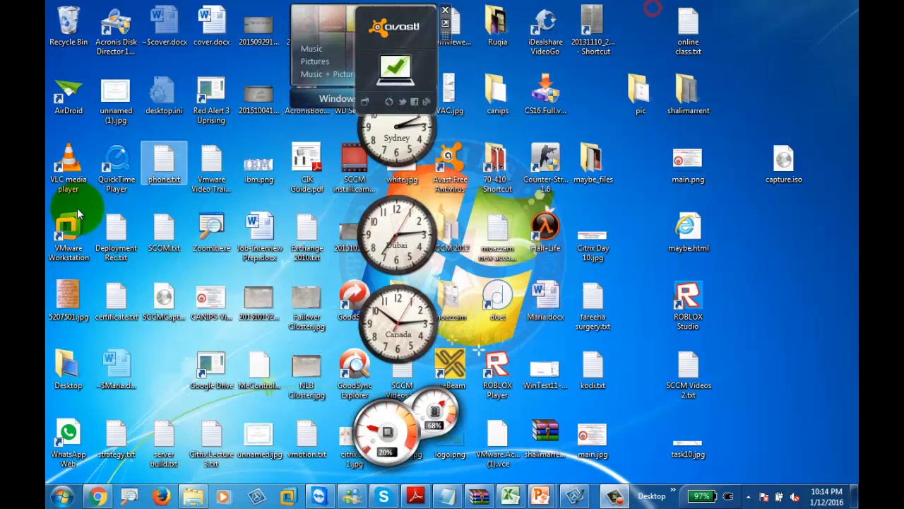
pyautogui.doubleClick(78, 213)
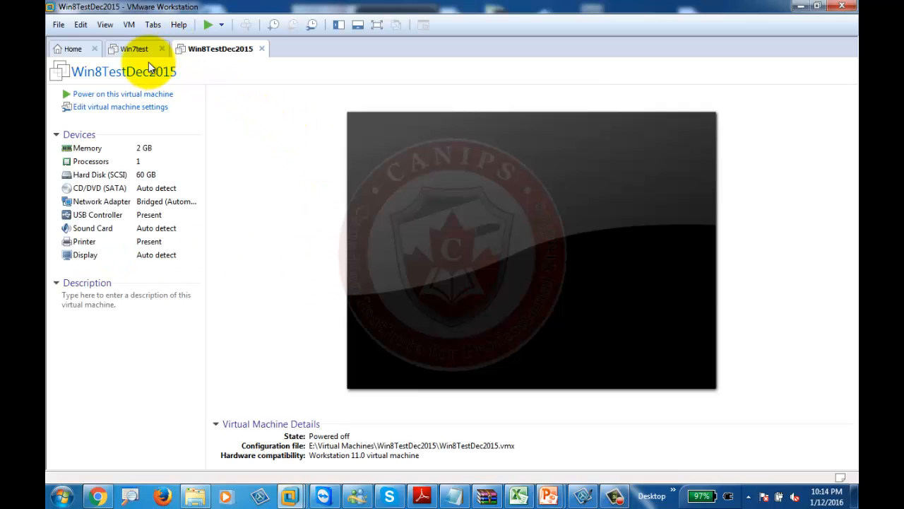
pyautogui.click(262, 49)
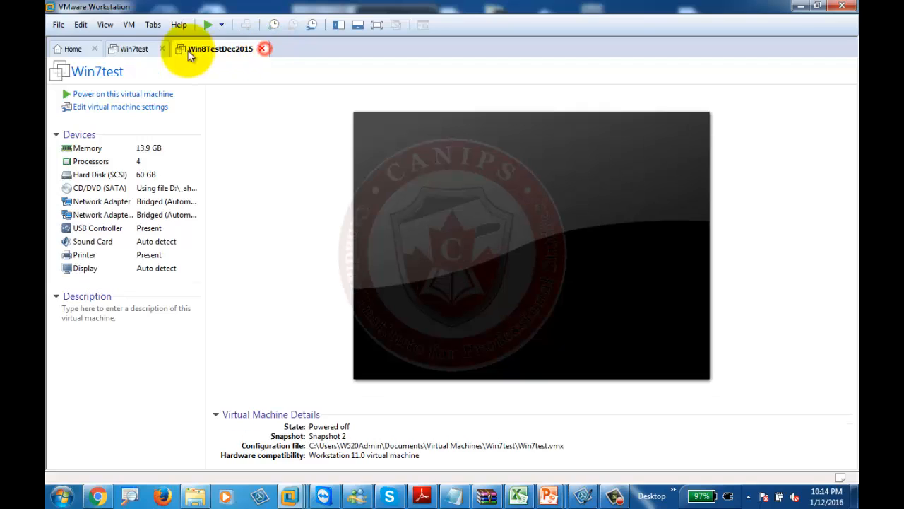
pyautogui.click(161, 49)
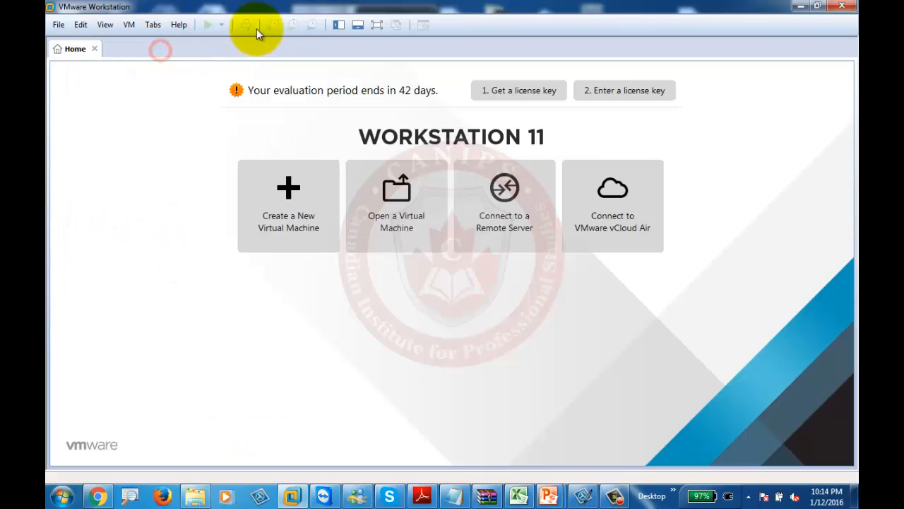
# Start CANIPSSCDC01 from the Library's Track5 folder to its lock screen, then select CANIPSSCCM01
pyautogui.click(338, 26)
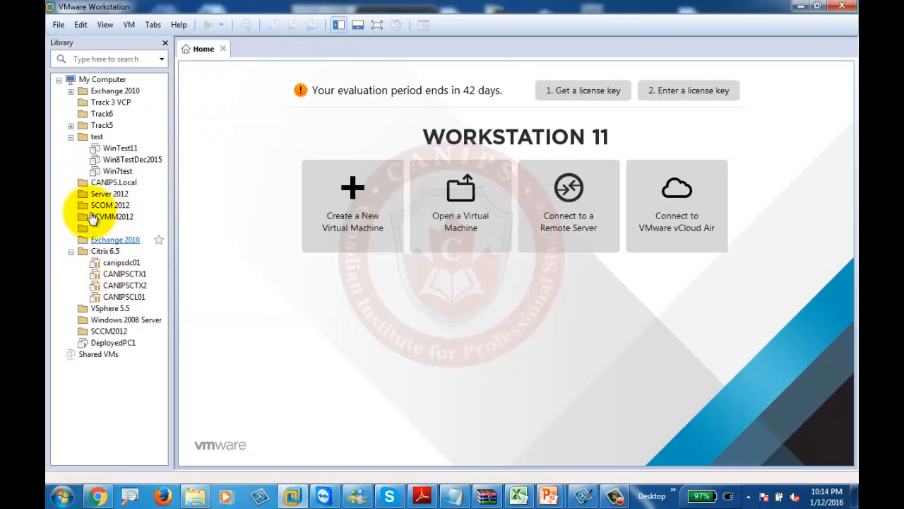
pyautogui.click(71, 125)
pyautogui.click(114, 137)
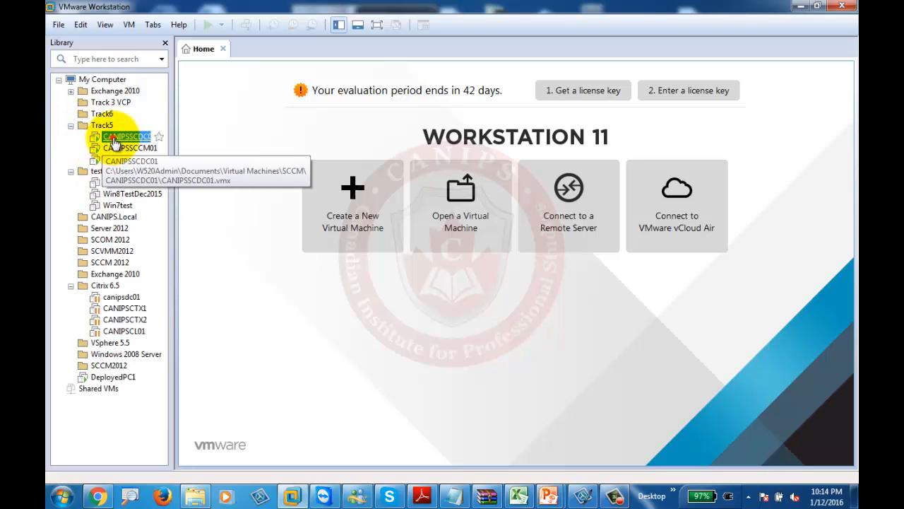
pyautogui.doubleClick(114, 139)
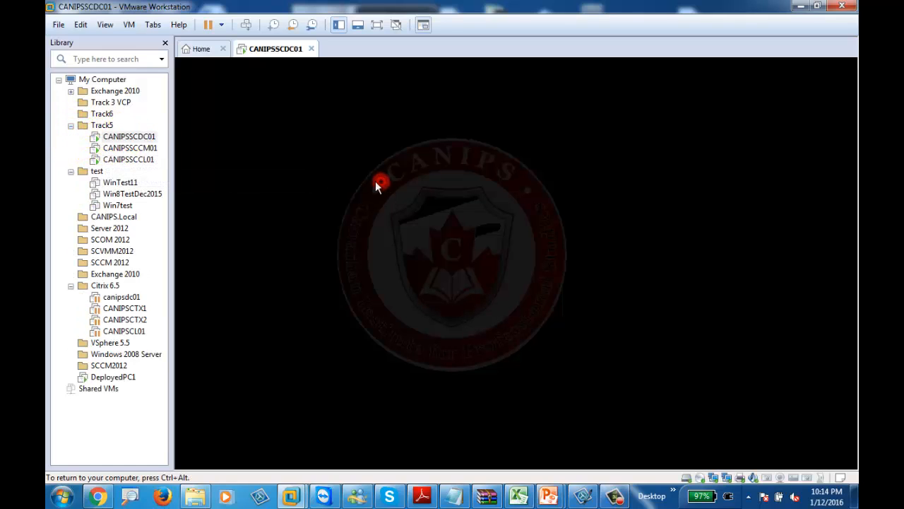
pyautogui.click(374, 182)
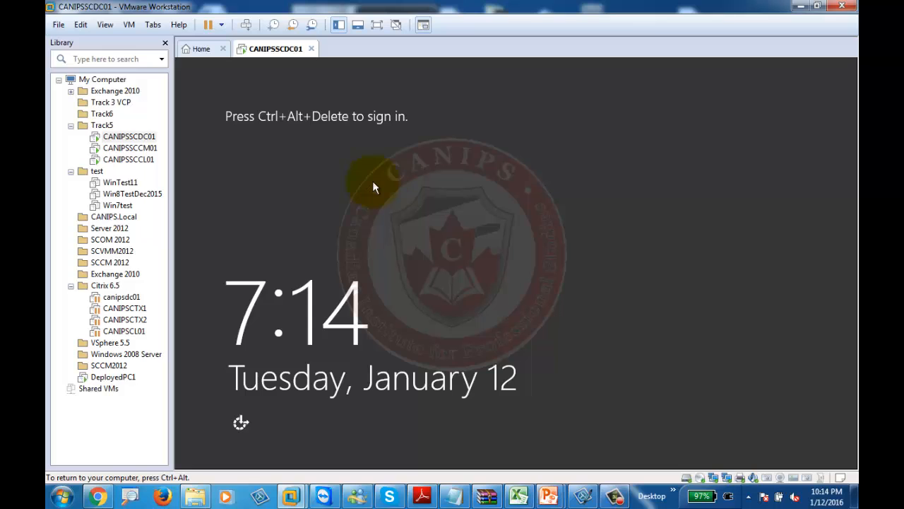
pyautogui.hotkey('ctrl', 'alt')
pyautogui.click(127, 148)
# Cancel the Boot image Properties and list Task Sequences, showing TS-Deploy-MasterWindows7
pyautogui.click(529, 205)
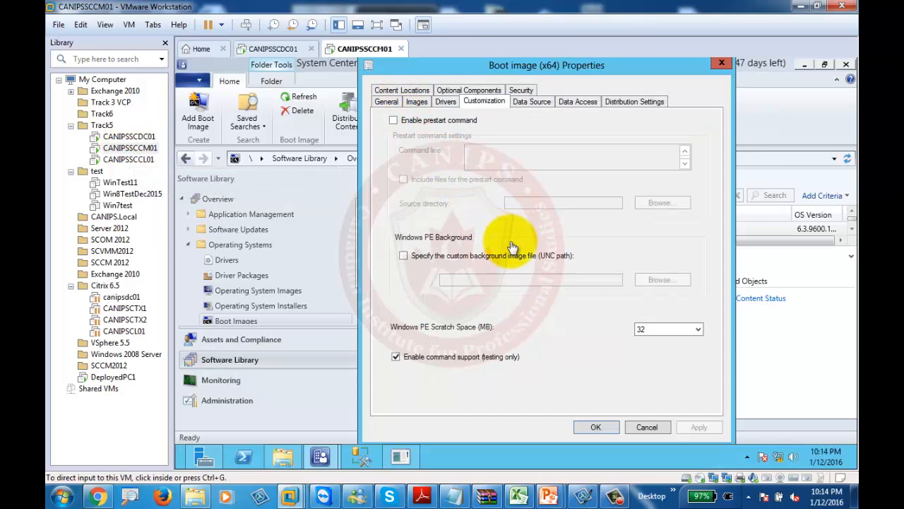
pyautogui.click(647, 428)
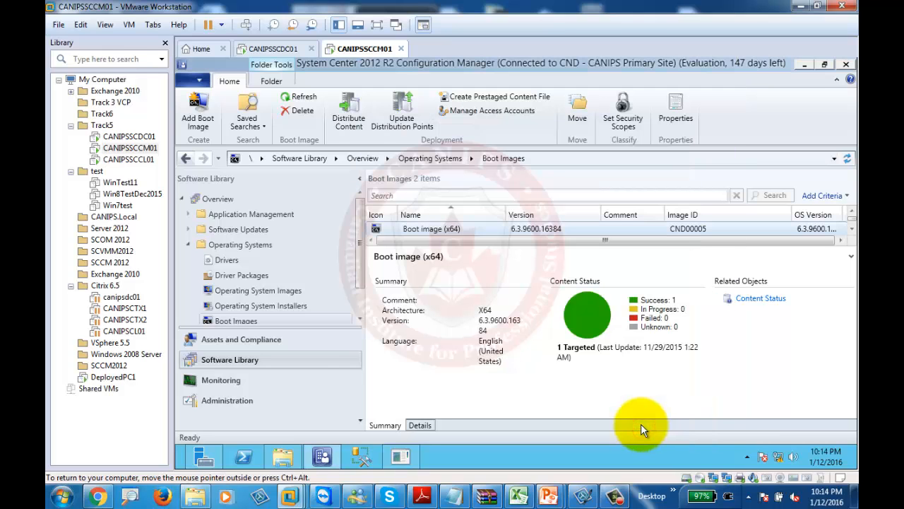
pyautogui.scroll(-2, 361, 283)
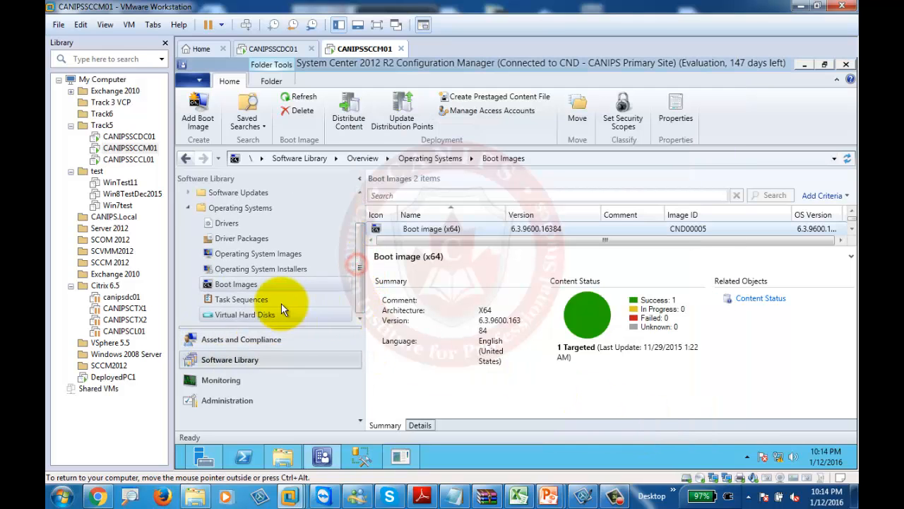
pyautogui.click(241, 299)
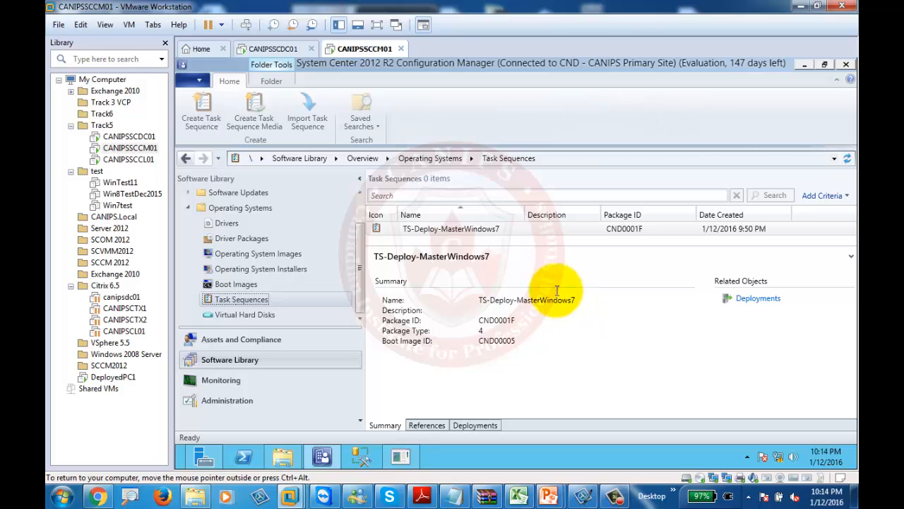
pyautogui.click(121, 161)
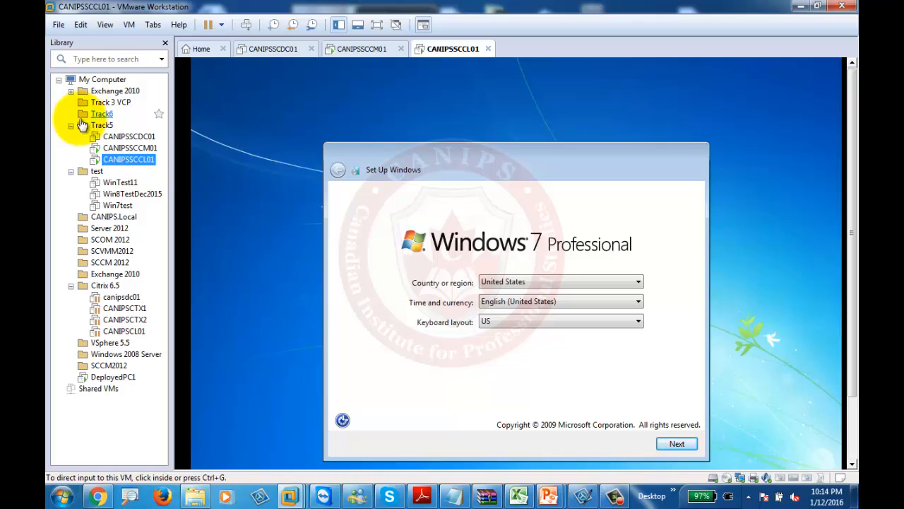
pyautogui.click(124, 149)
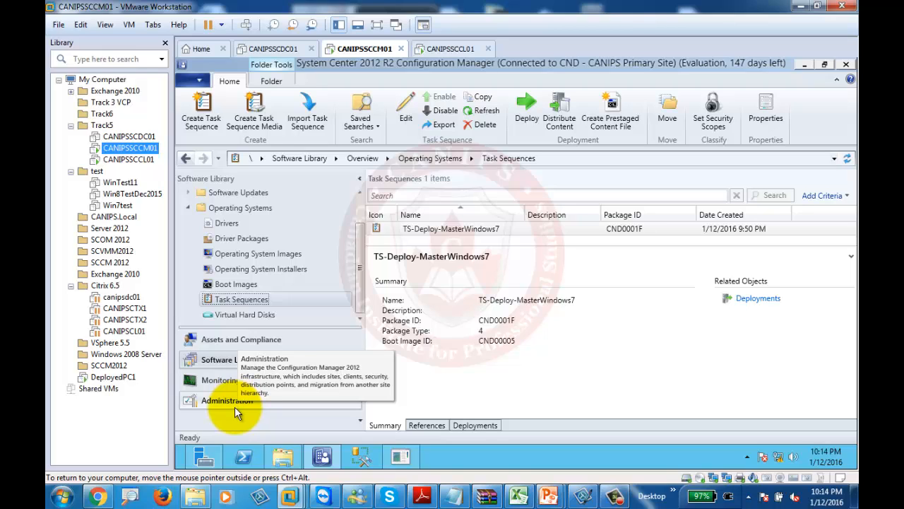
# Open Software Distribution properties under Administration > Sites > Settings > Configure Site Components
pyautogui.click(238, 406)
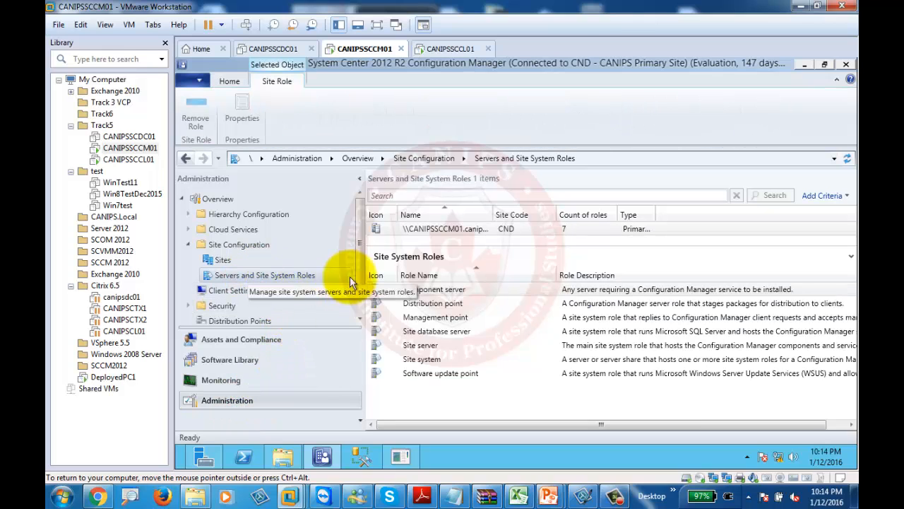
pyautogui.click(223, 261)
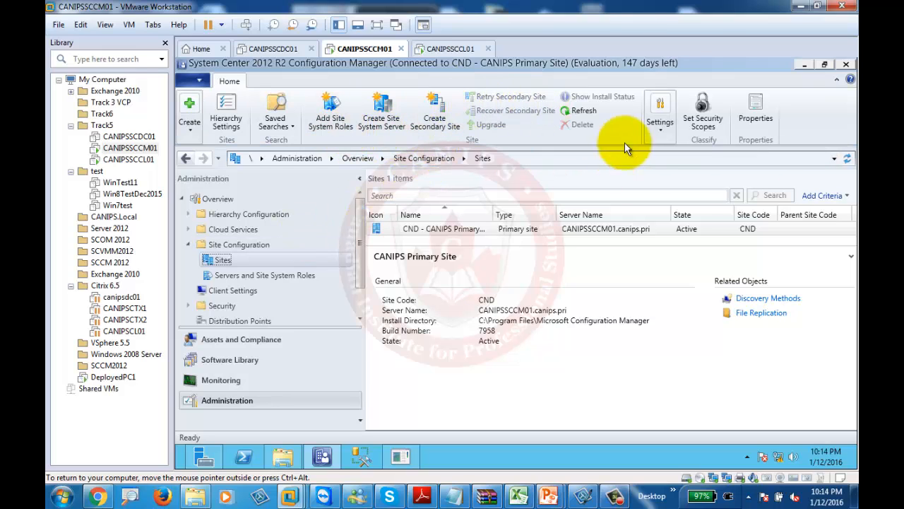
pyautogui.click(665, 128)
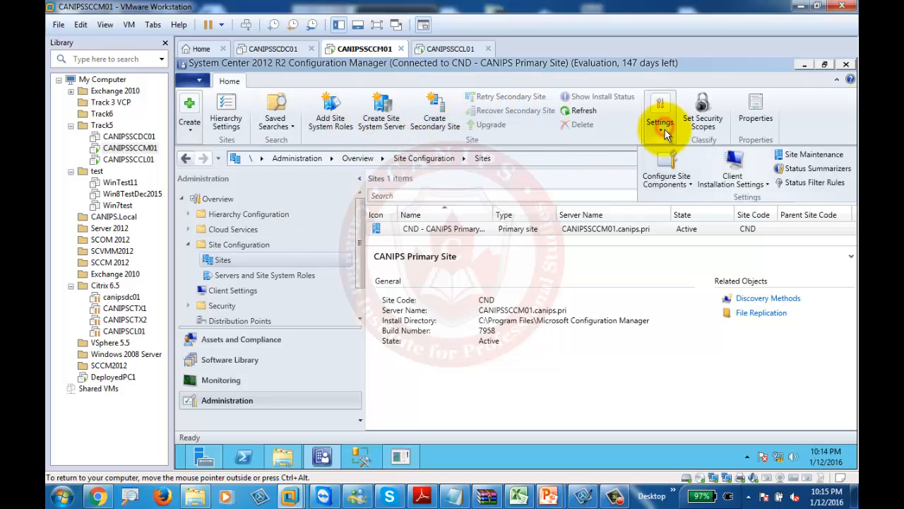
pyautogui.click(672, 185)
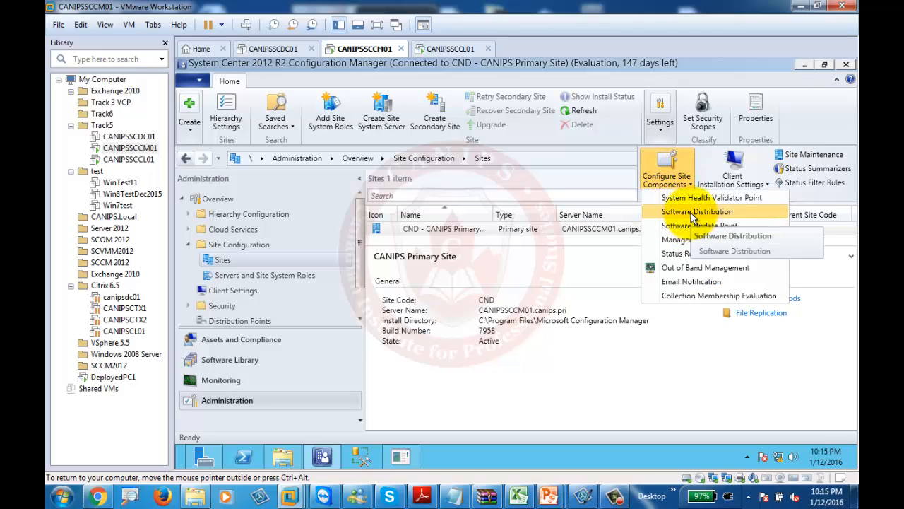
pyautogui.click(691, 212)
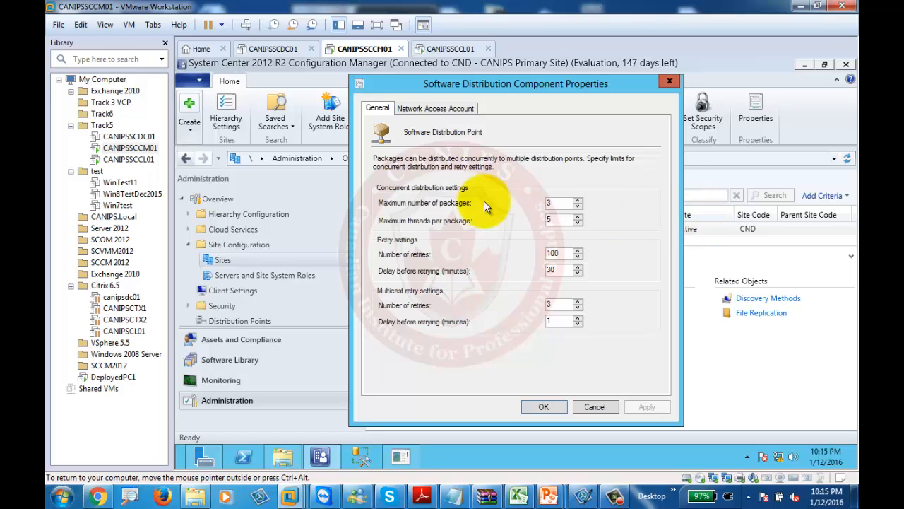
# Delete the existing account on the Network Access Account tab
pyautogui.click(435, 108)
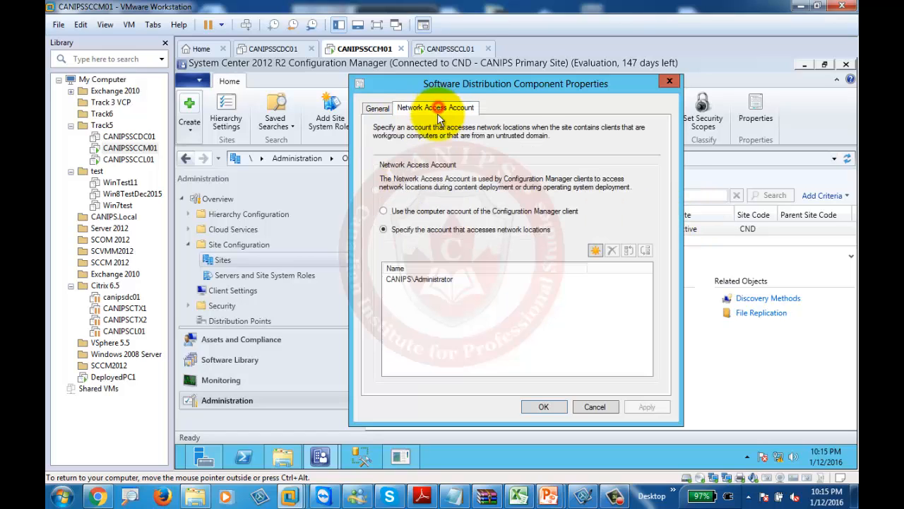
pyautogui.click(415, 279)
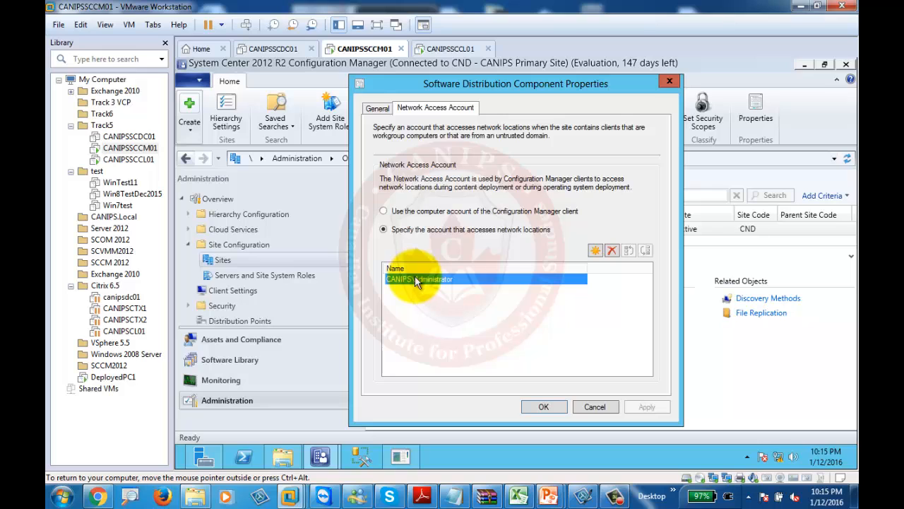
pyautogui.click(612, 251)
pyautogui.click(569, 308)
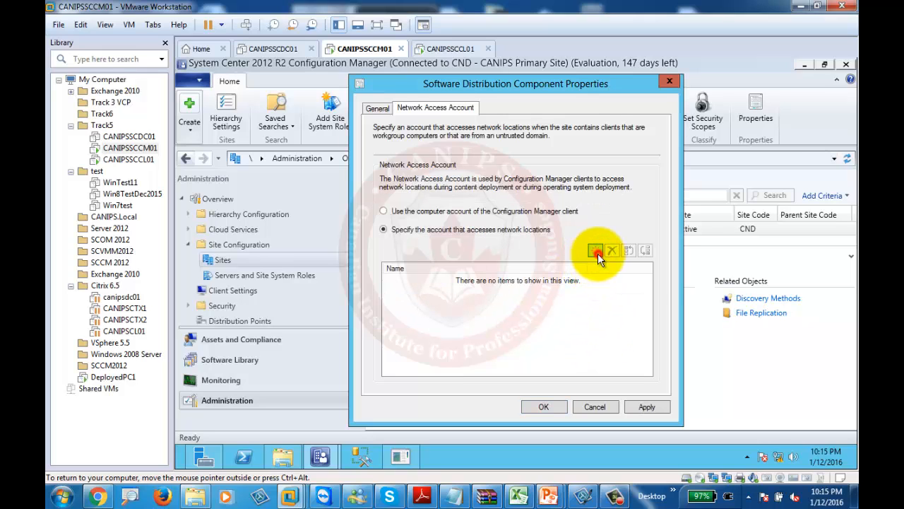
# Add a new Windows user account for network access and browse for its user
pyautogui.click(597, 251)
pyautogui.click(623, 279)
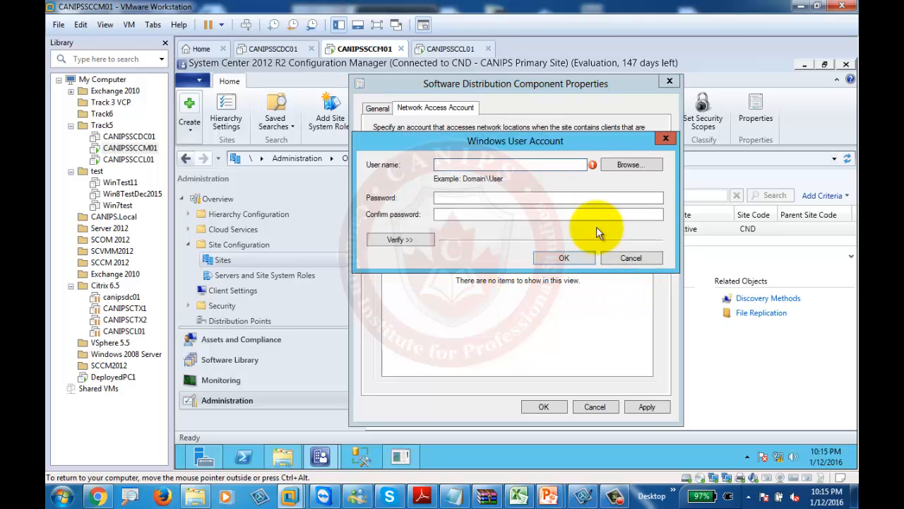
pyautogui.click(623, 165)
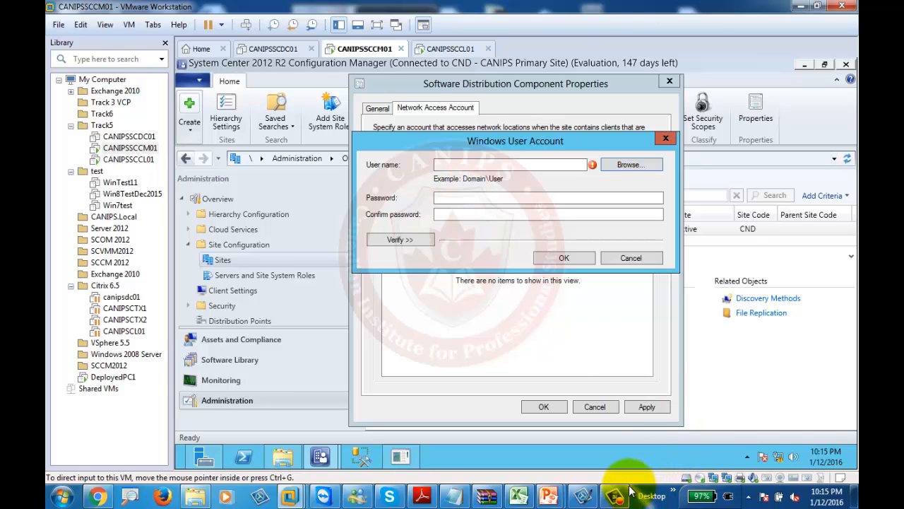
pyautogui.moveTo(629, 493)
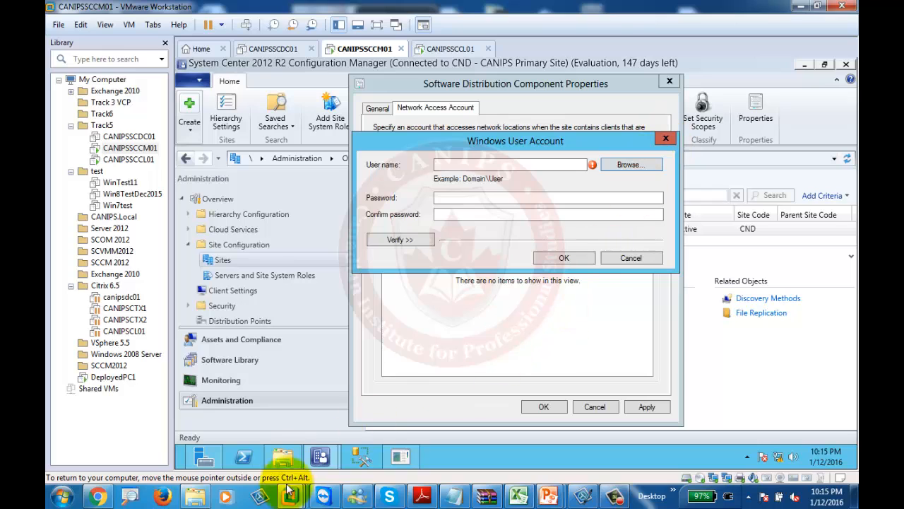
pyautogui.click(197, 496)
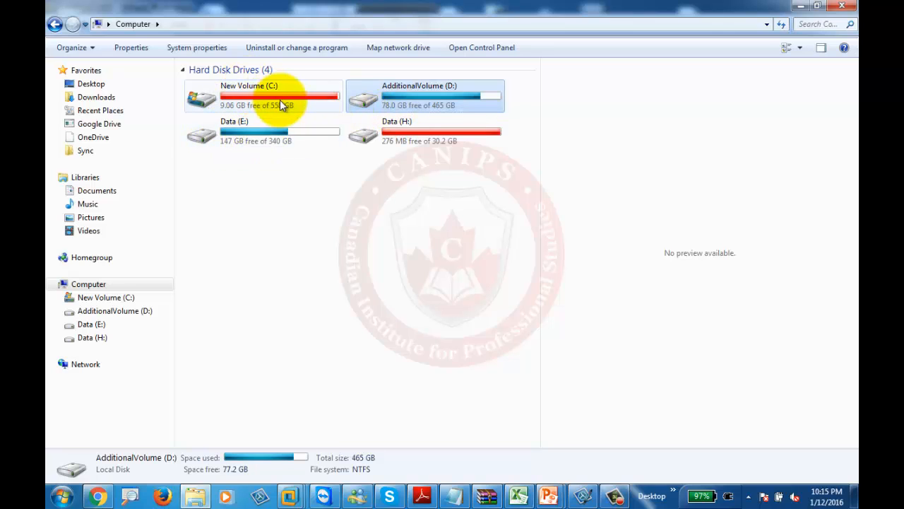
pyautogui.click(800, 6)
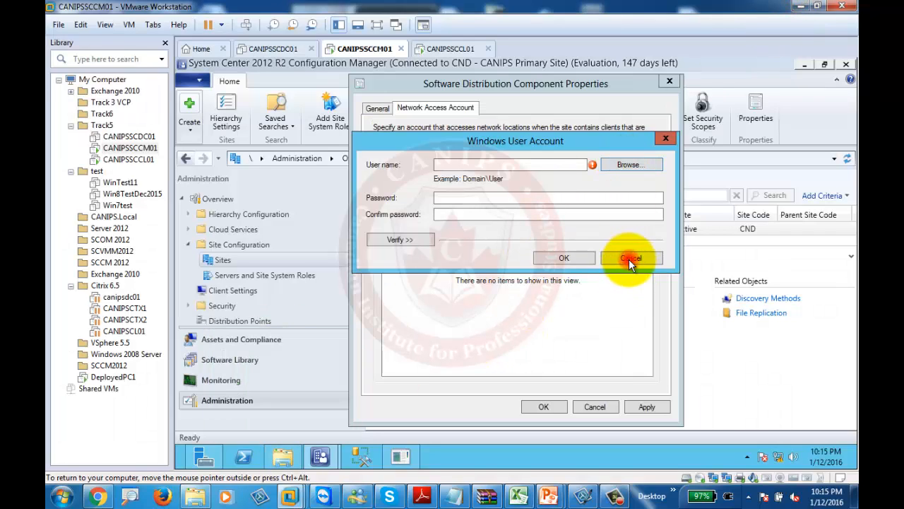
pyautogui.click(434, 48)
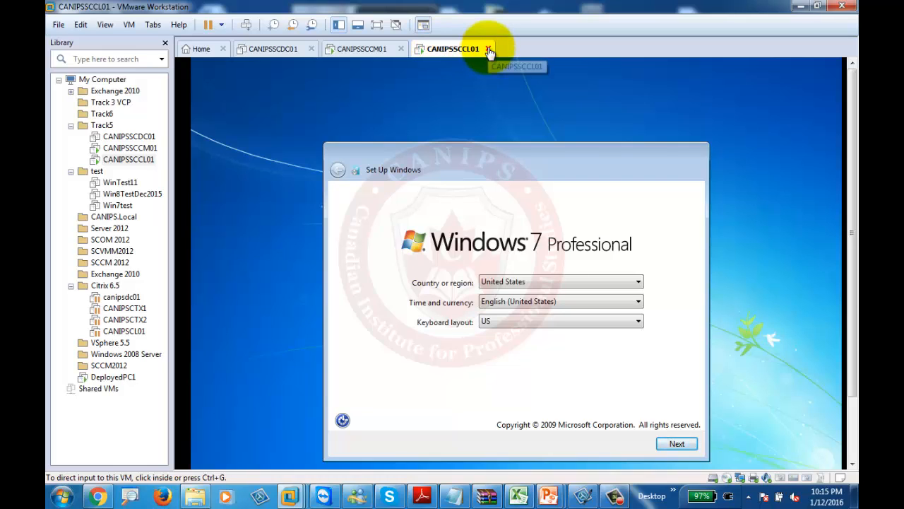
pyautogui.click(363, 49)
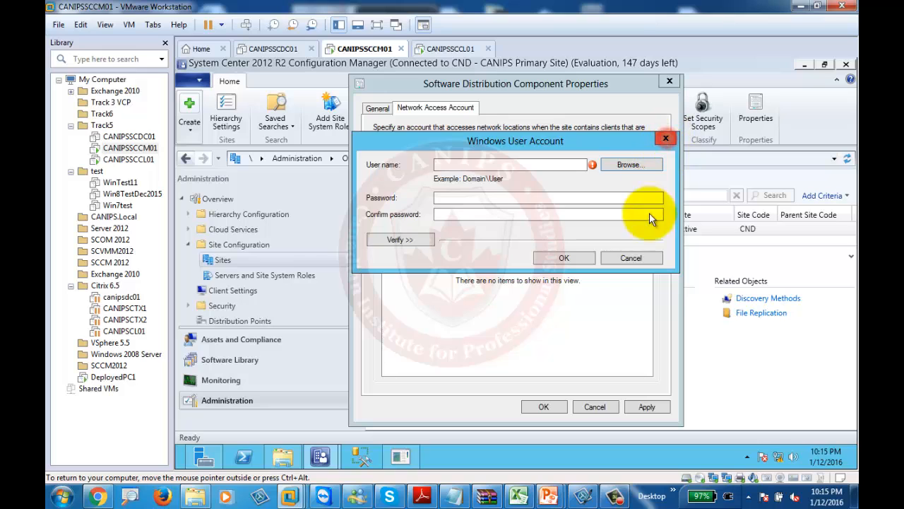
pyautogui.click(630, 259)
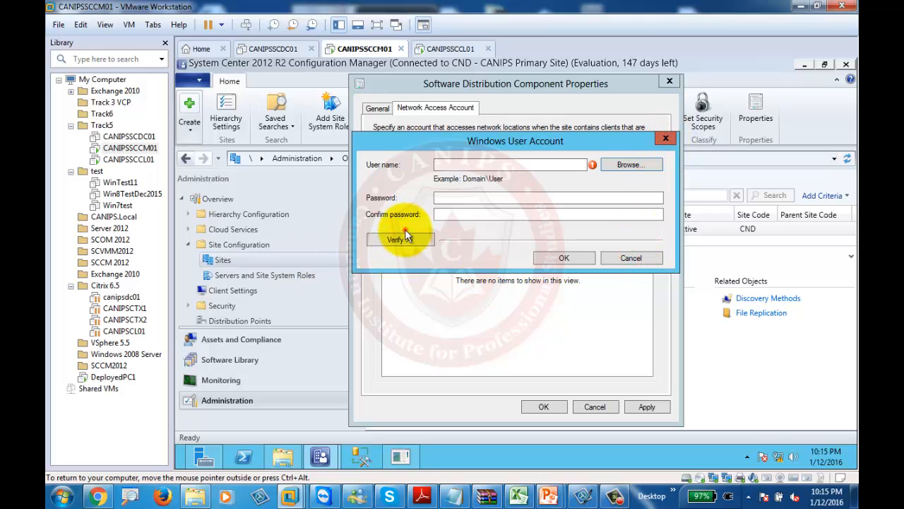
# Close the Shutdown Event Tracker, hide the CapturedOSImages window, and focus the object name box
pyautogui.moveTo(318, 461)
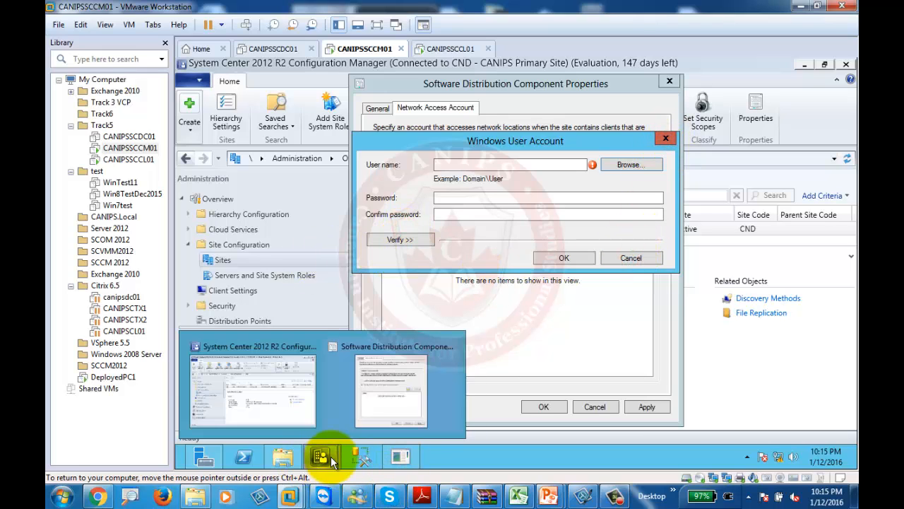
pyautogui.click(233, 388)
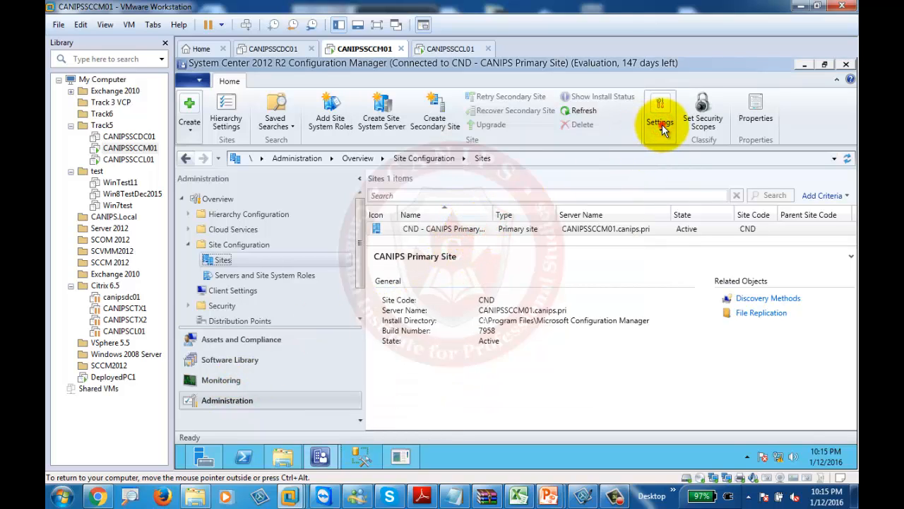
pyautogui.moveTo(395, 456)
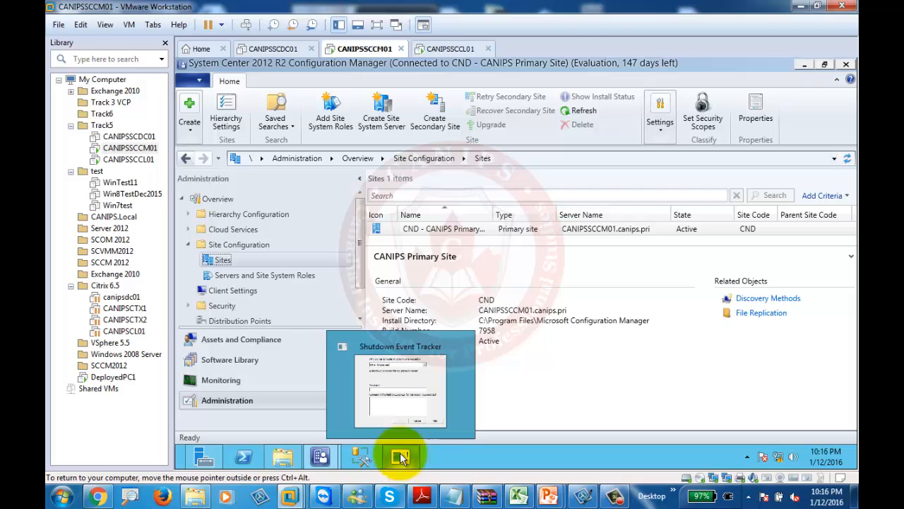
pyautogui.click(459, 346)
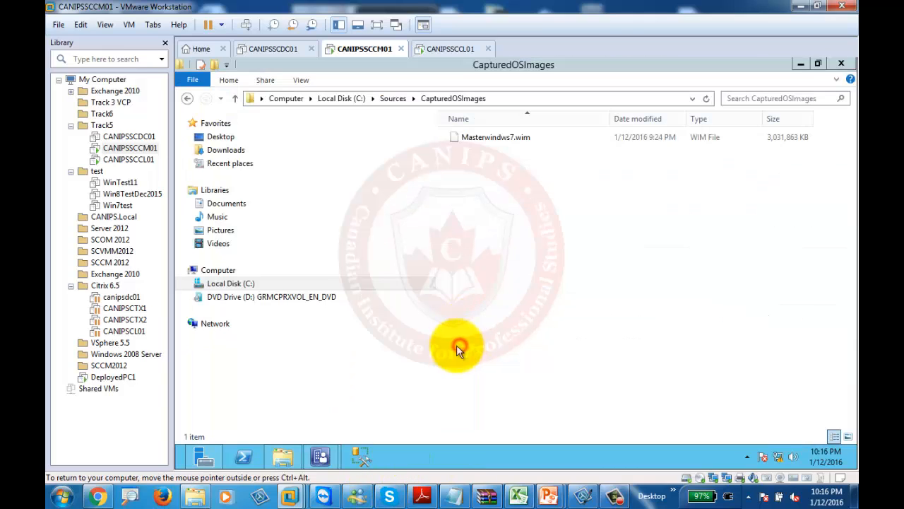
pyautogui.click(800, 63)
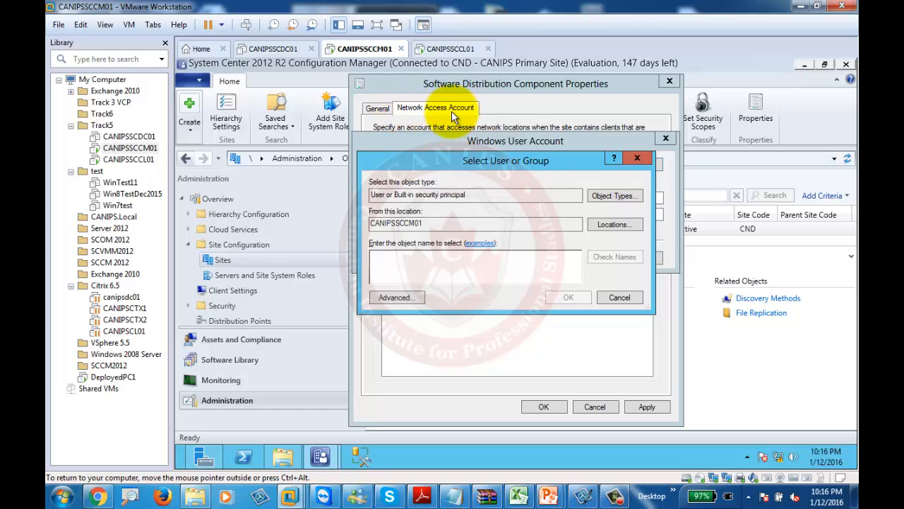
pyautogui.click(437, 274)
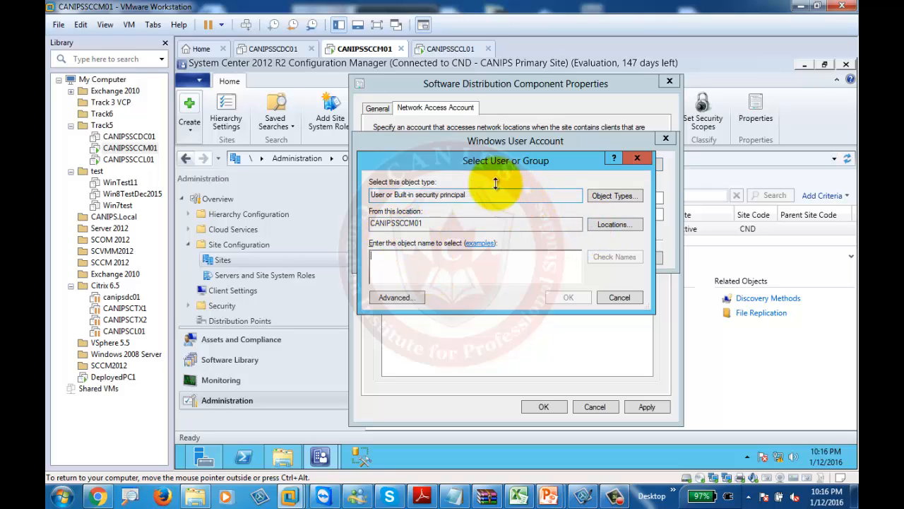
# Power on CANIPSSCDC01, let it boot, and come back to the CANIPSSCCM01 console
pyautogui.click(270, 51)
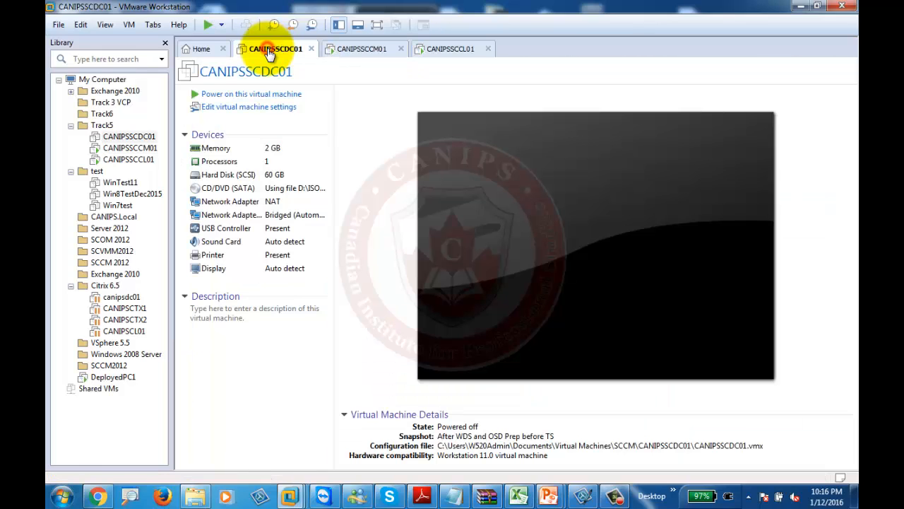
pyautogui.click(260, 94)
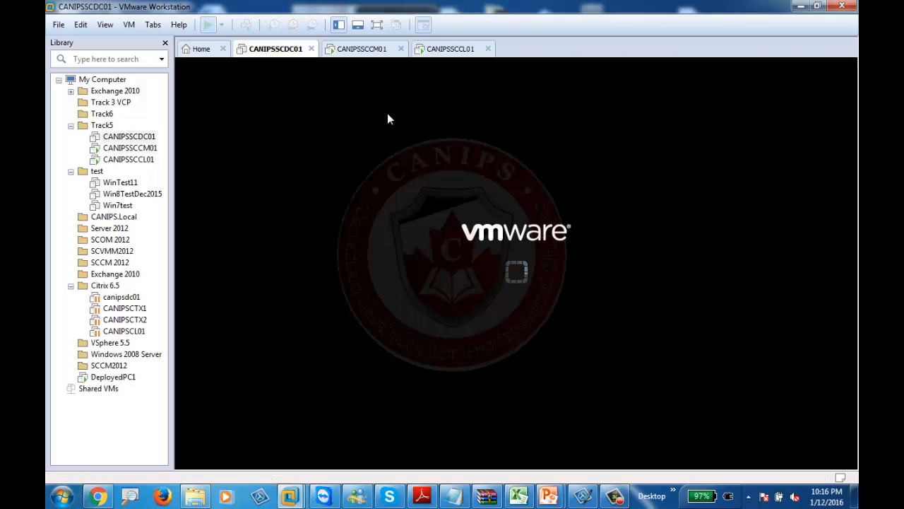
pyautogui.click(361, 51)
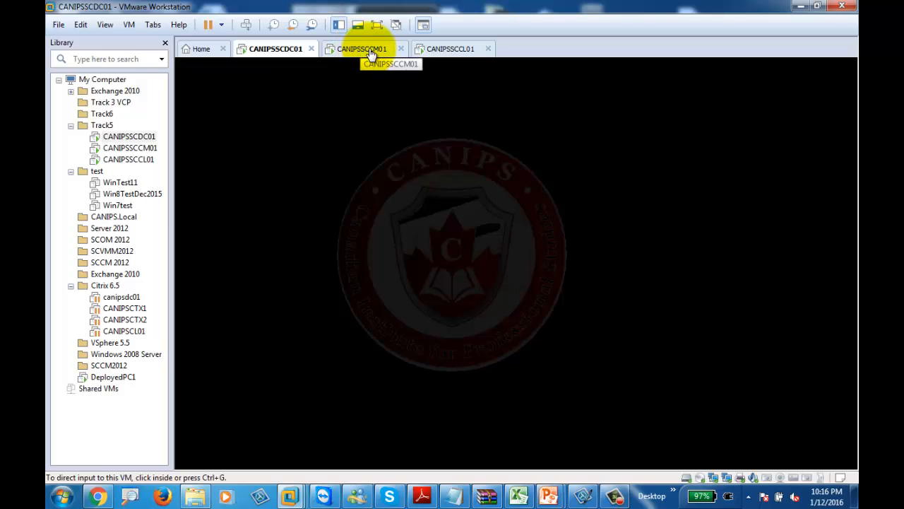
pyautogui.click(374, 54)
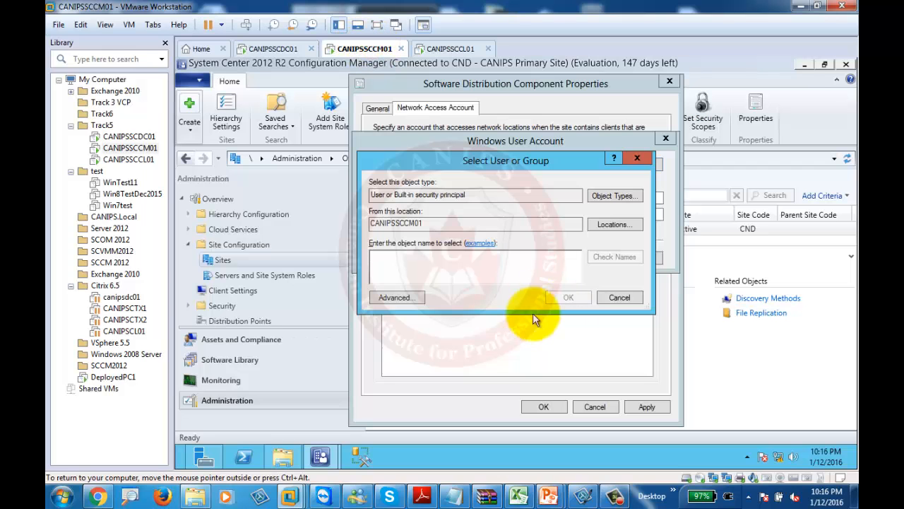
pyautogui.click(472, 270)
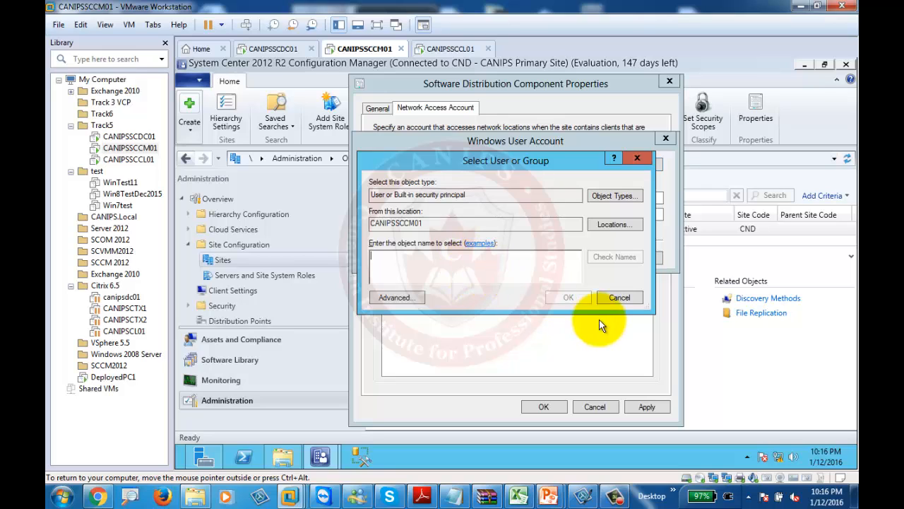
pyautogui.click(273, 49)
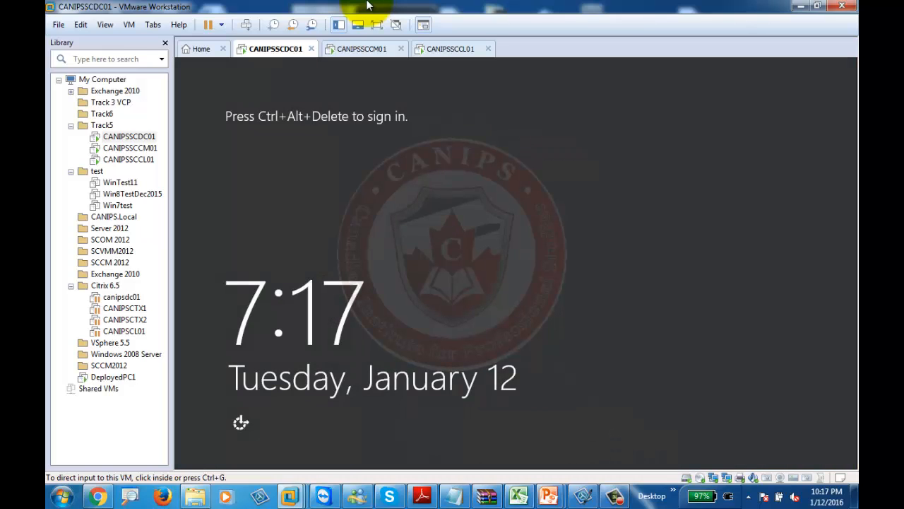
pyautogui.click(376, 51)
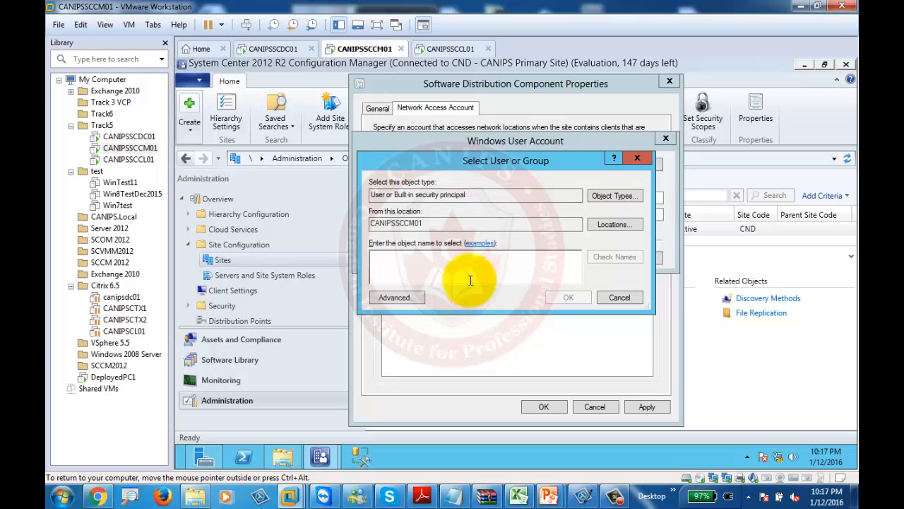
# Open Locations and sign in to canips.pri with the domain administrator user name and password
pyautogui.click(608, 224)
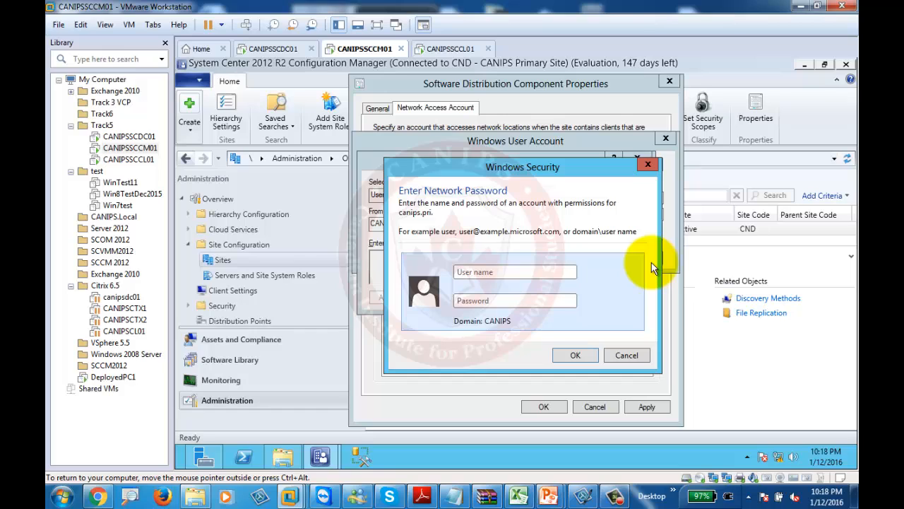
pyautogui.click(470, 270)
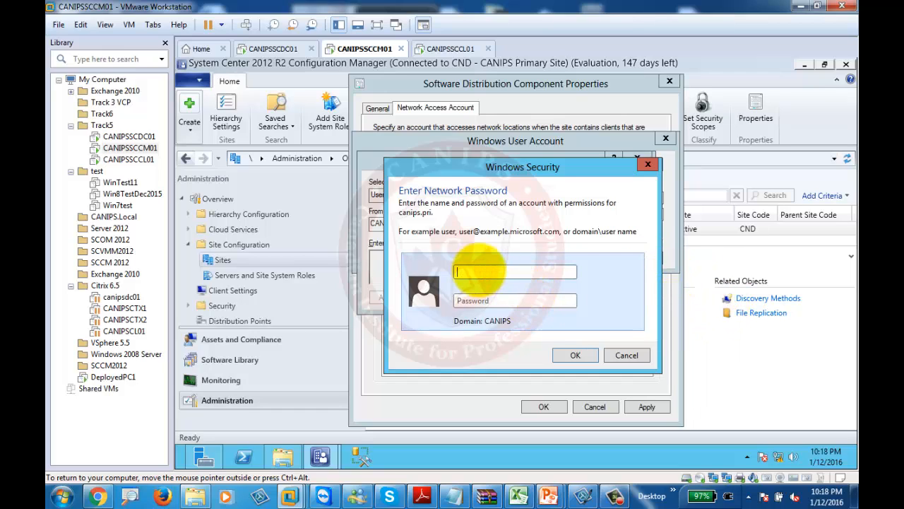
pyautogui.write('administrator*********')
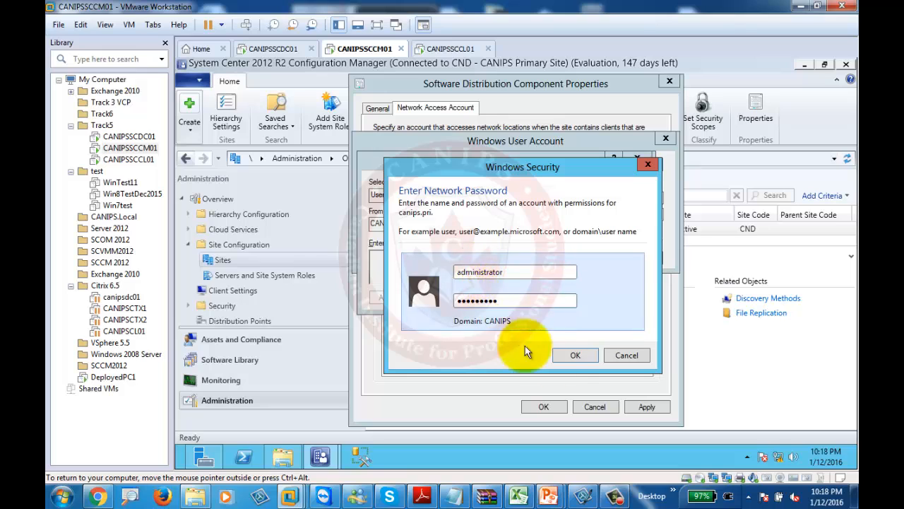
pyautogui.click(572, 353)
# Set the search location to Entire Directory
pyautogui.click(404, 245)
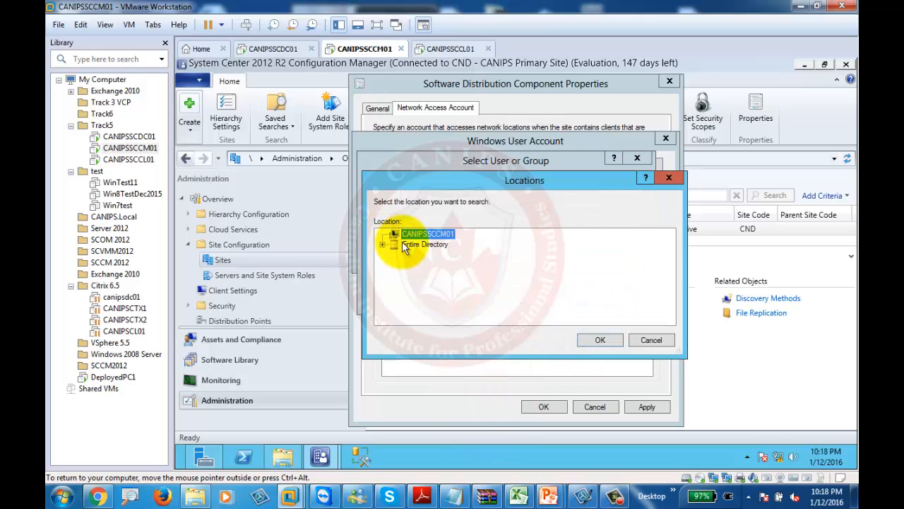
pyautogui.click(422, 234)
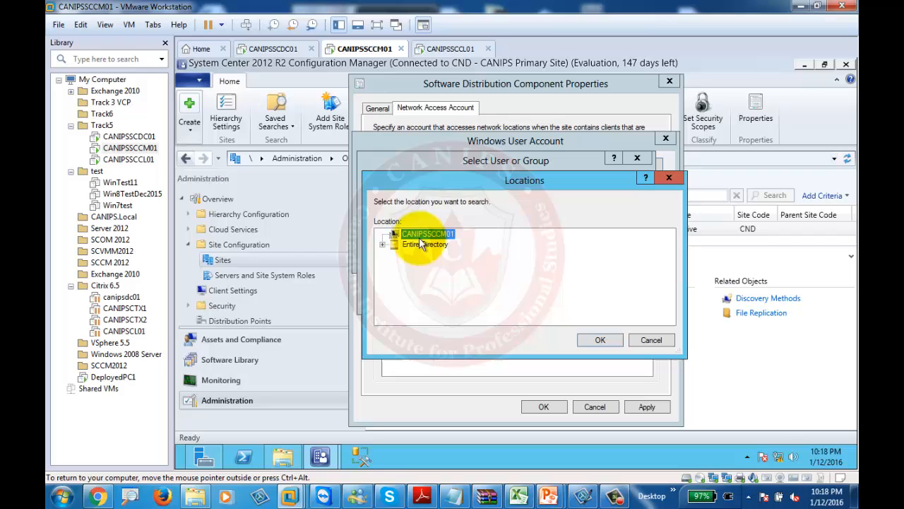
pyautogui.click(382, 244)
pyautogui.click(425, 244)
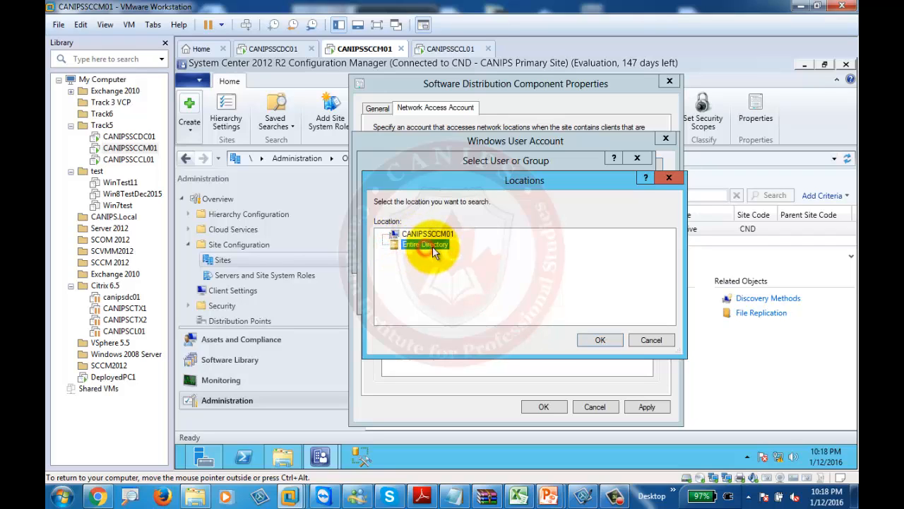
pyautogui.click(635, 336)
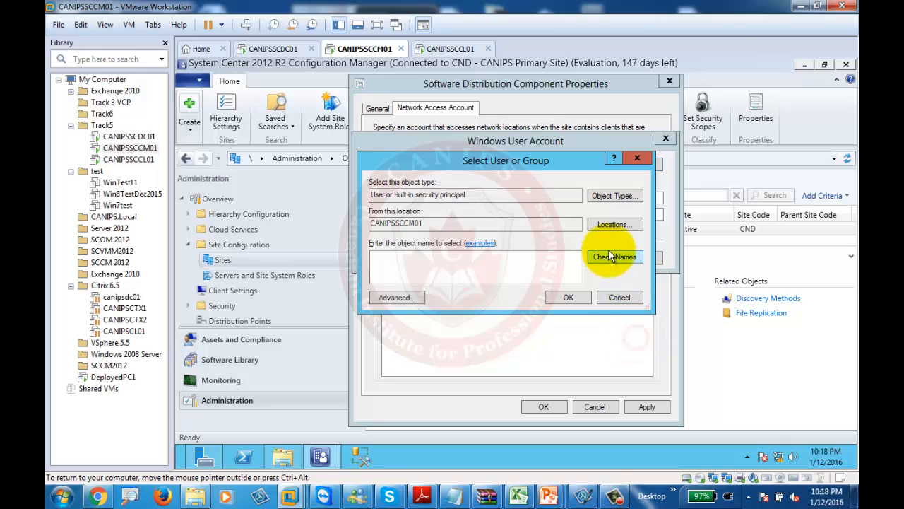
pyautogui.click(611, 225)
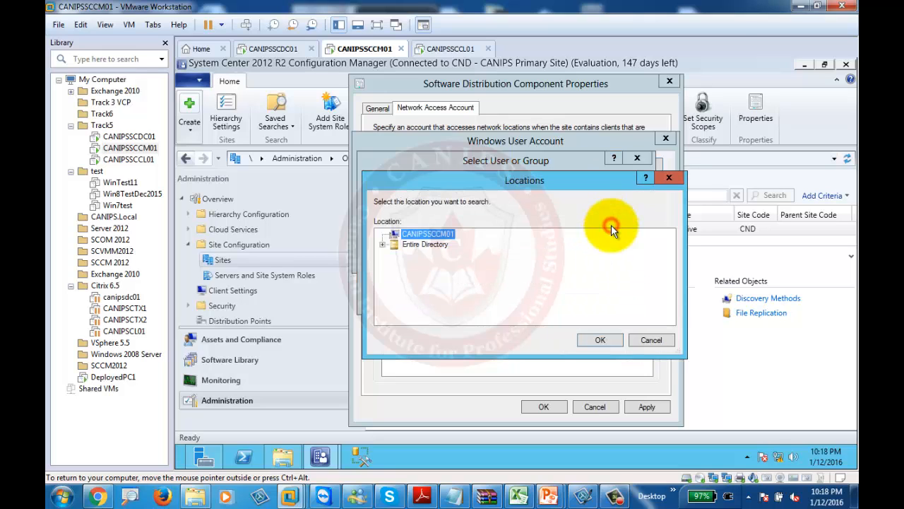
pyautogui.click(424, 244)
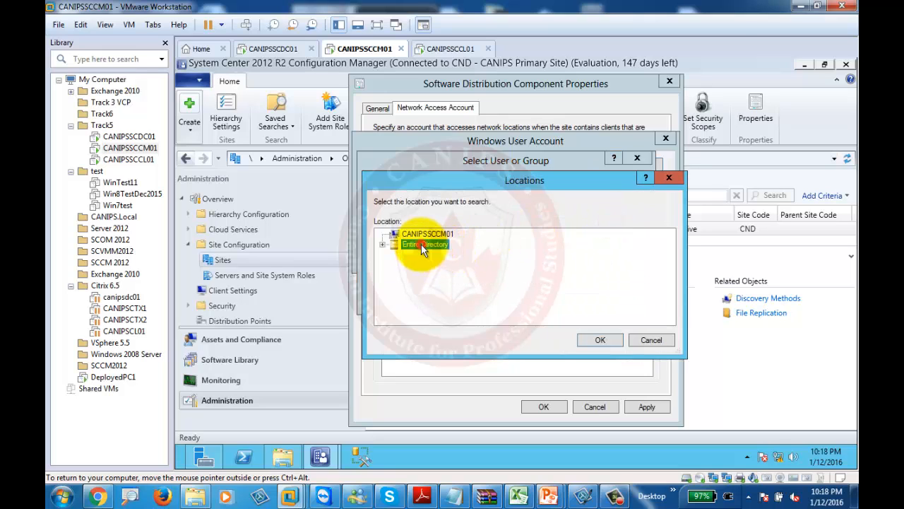
pyautogui.click(600, 339)
# Resolve 'administrator' with Check Names and accept it as the user
pyautogui.click(470, 277)
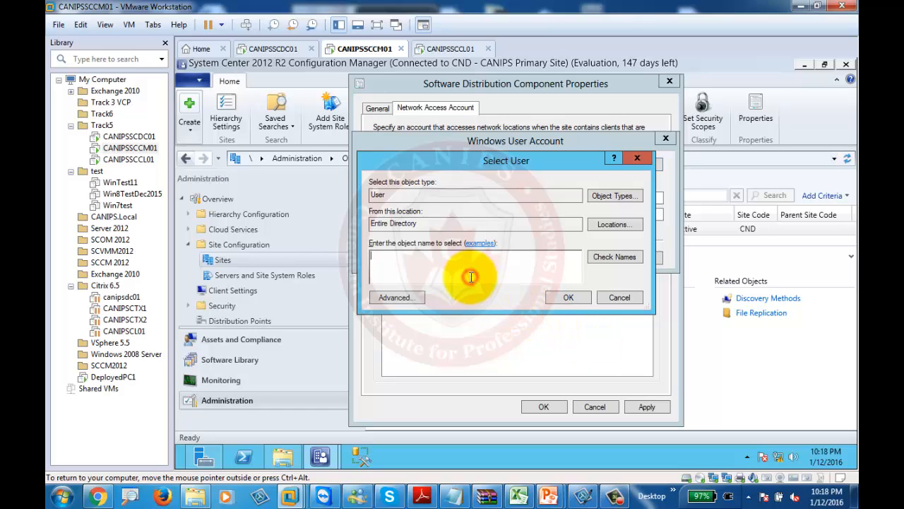
pyautogui.write('administrator')
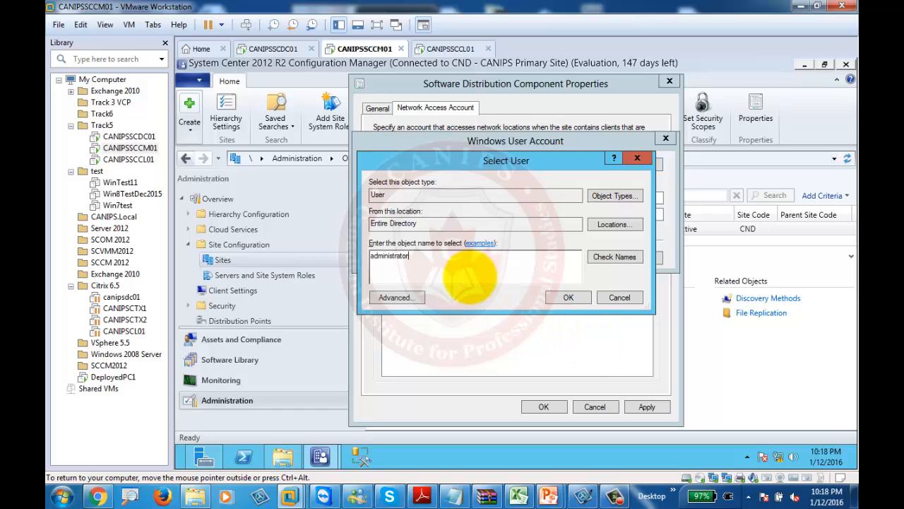
pyautogui.click(615, 256)
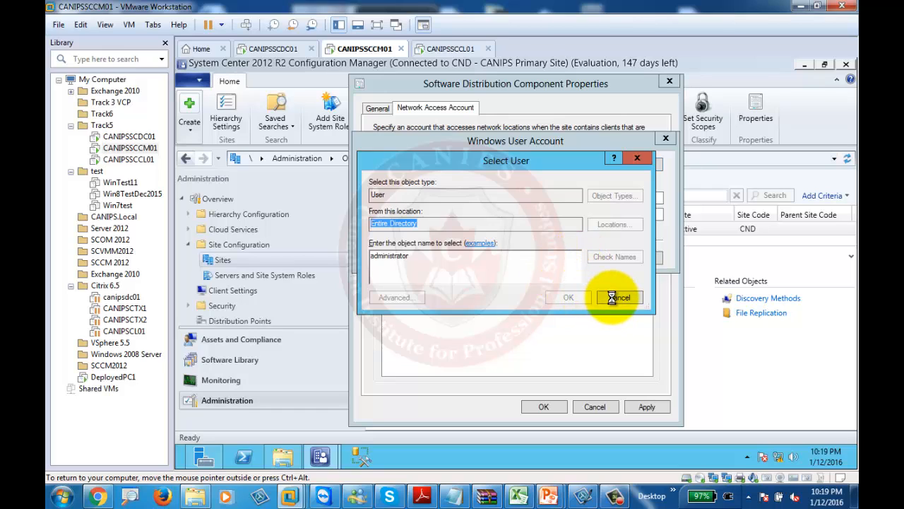
pyautogui.click(570, 297)
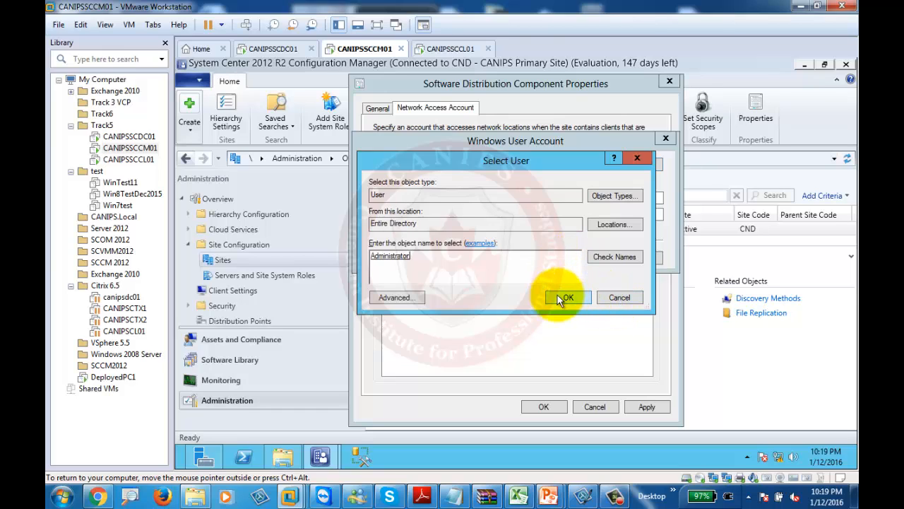
# Enter the account password and move on to Confirm password
pyautogui.click(494, 198)
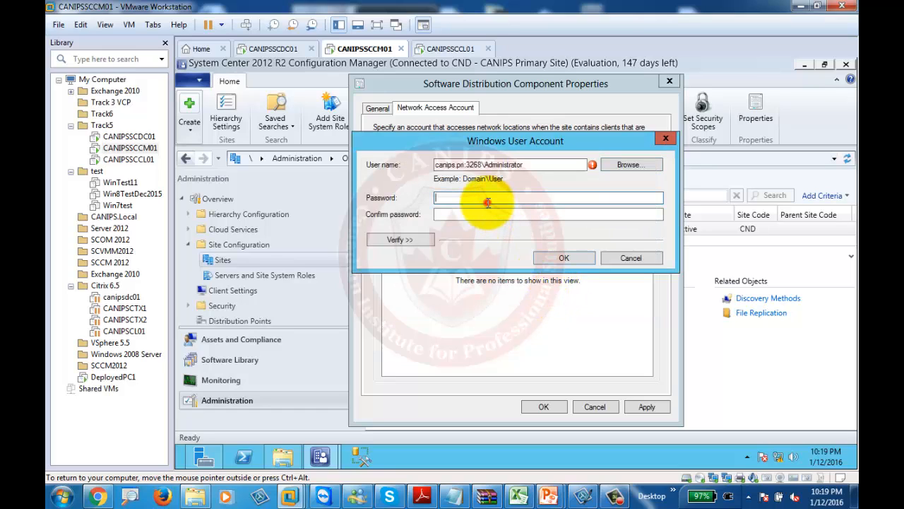
pyautogui.click(483, 165)
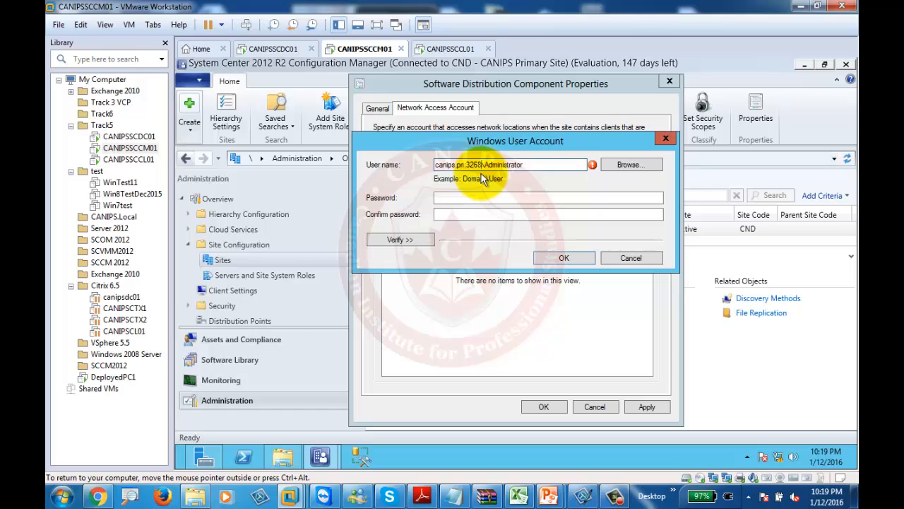
pyautogui.click(475, 198)
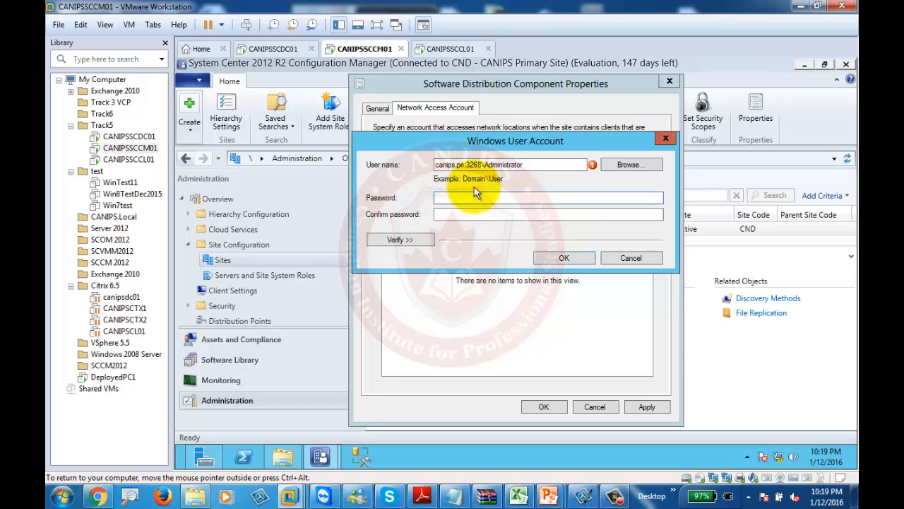
pyautogui.write('P')
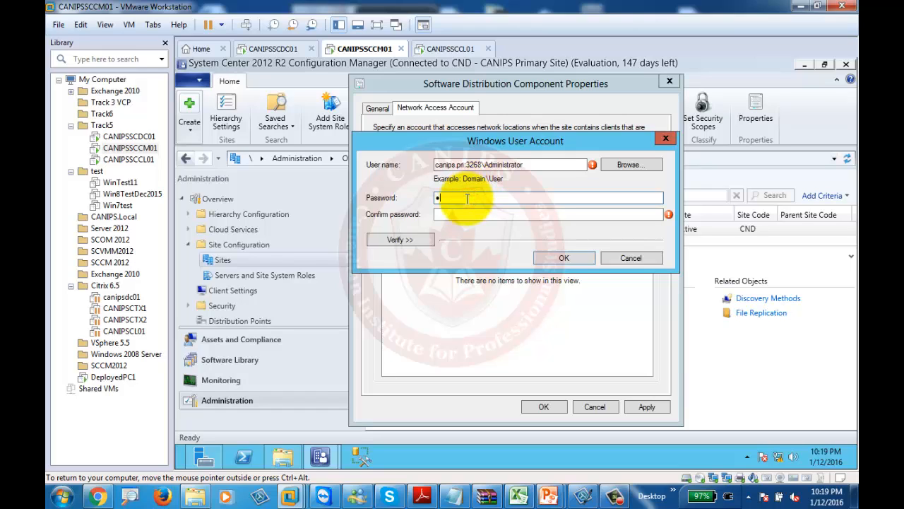
pyautogui.write('assword1')
pyautogui.press('Tab')
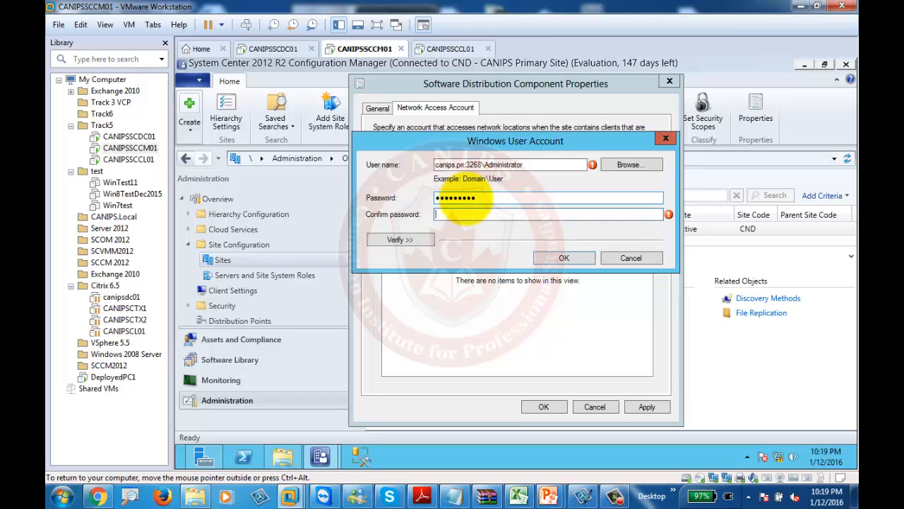
pyautogui.write('Password1')
# Test the account against network share \\canipsdc01\c$ and dismiss the invalid user name error
pyautogui.click(400, 240)
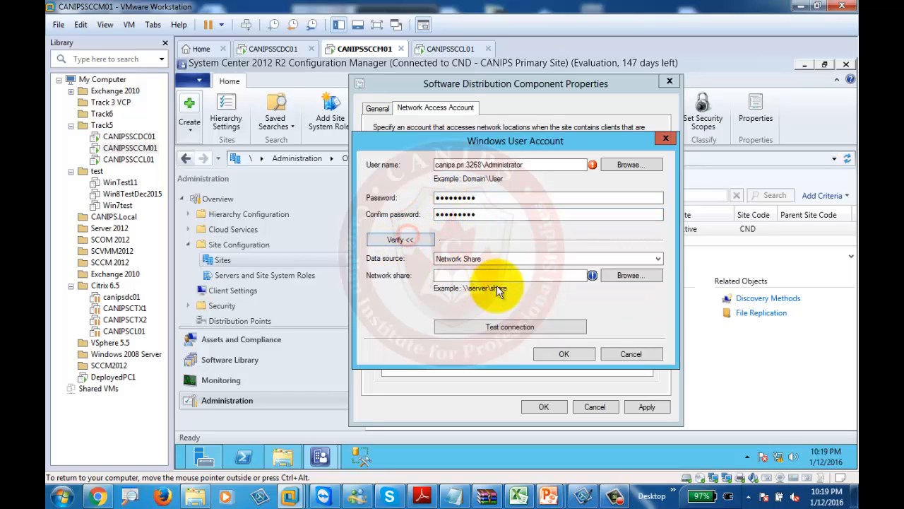
pyautogui.click(499, 276)
pyautogui.write('\\\\')
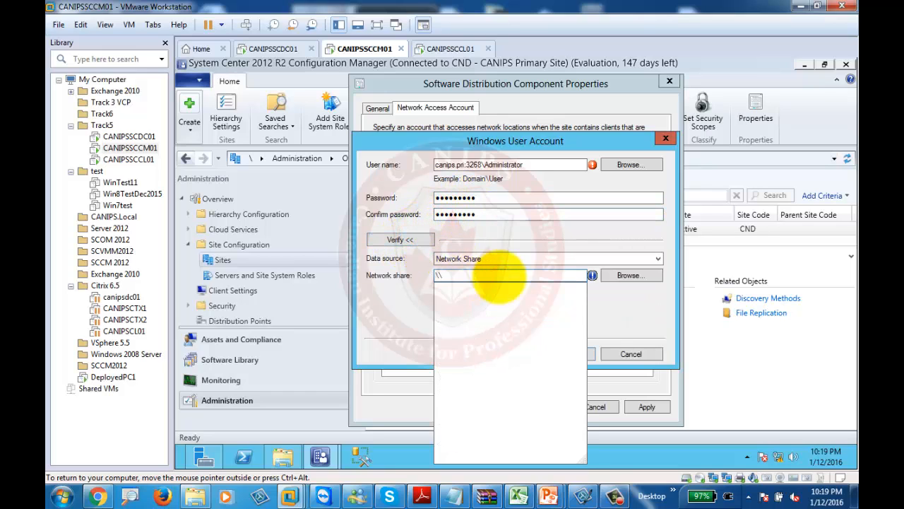
pyautogui.write('canipsdc')
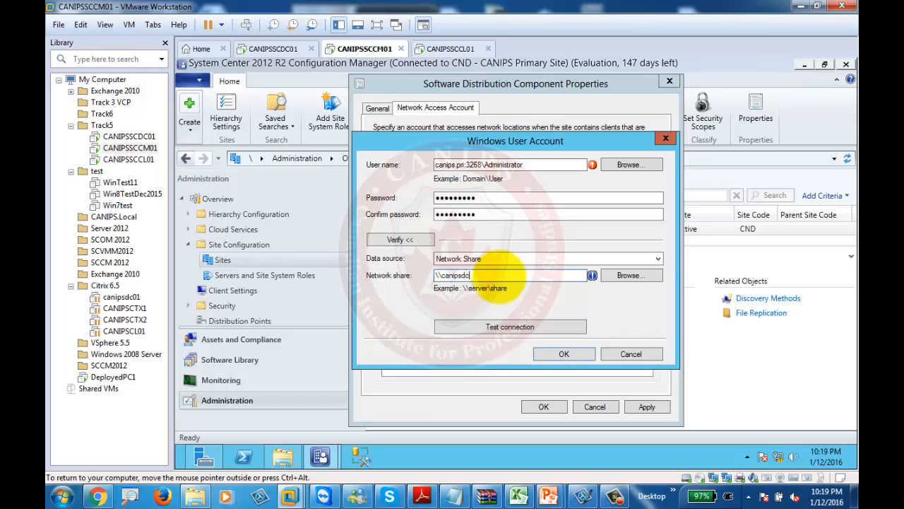
pyautogui.write('01\\c$')
pyautogui.click(491, 323)
pyautogui.click(615, 301)
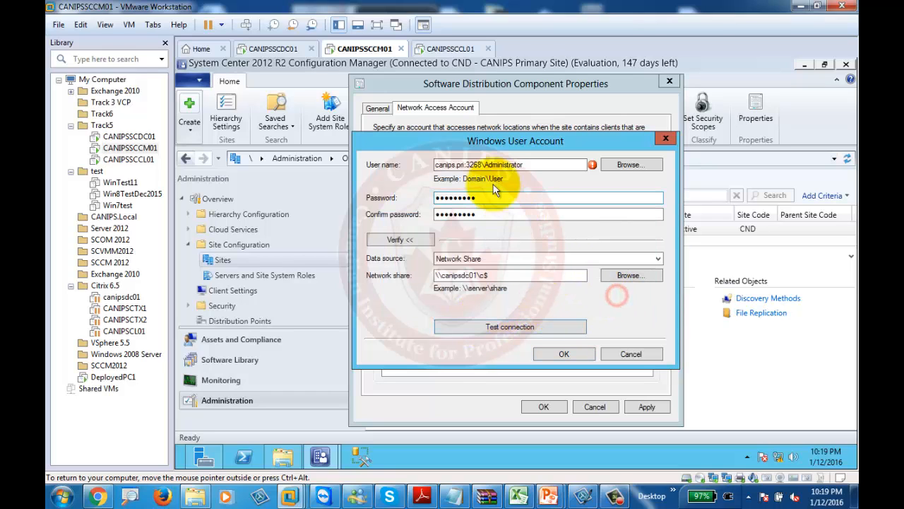
# Remove ':3268' from the user name and retest the share connection
pyautogui.click(483, 163)
pyautogui.press('BackSpace')
pyautogui.press('BackSpace')
pyautogui.press('BackSpace')
pyautogui.press('BackSpace')
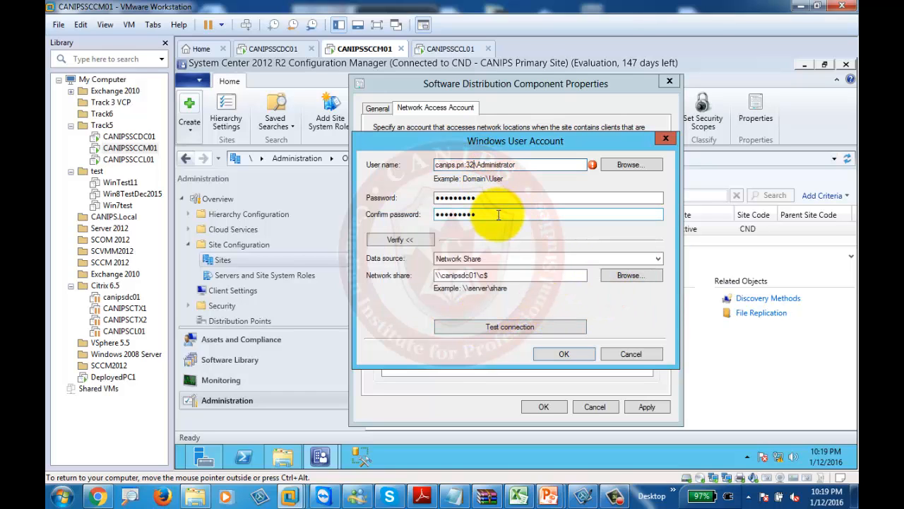
pyautogui.press('BackSpace')
pyautogui.click(496, 326)
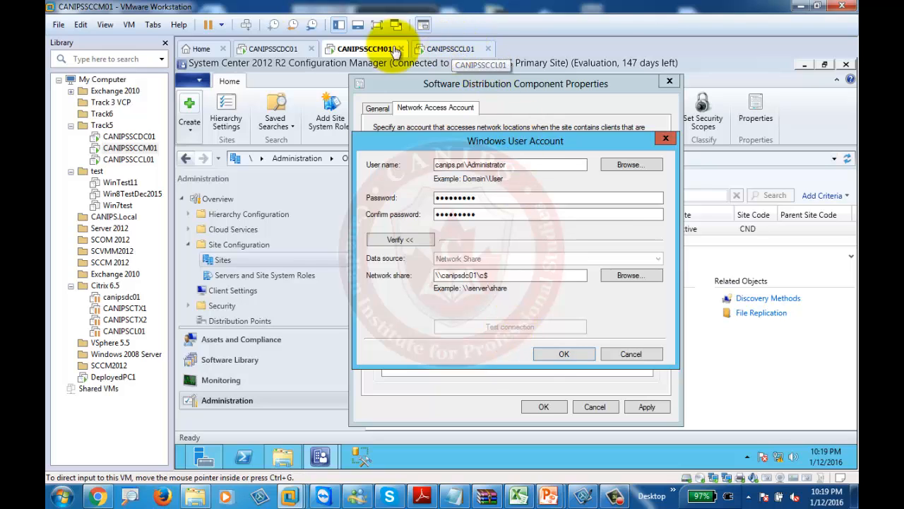
# Reset the DeployedPC1 virtual machine from the VMware start page
pyautogui.click(199, 48)
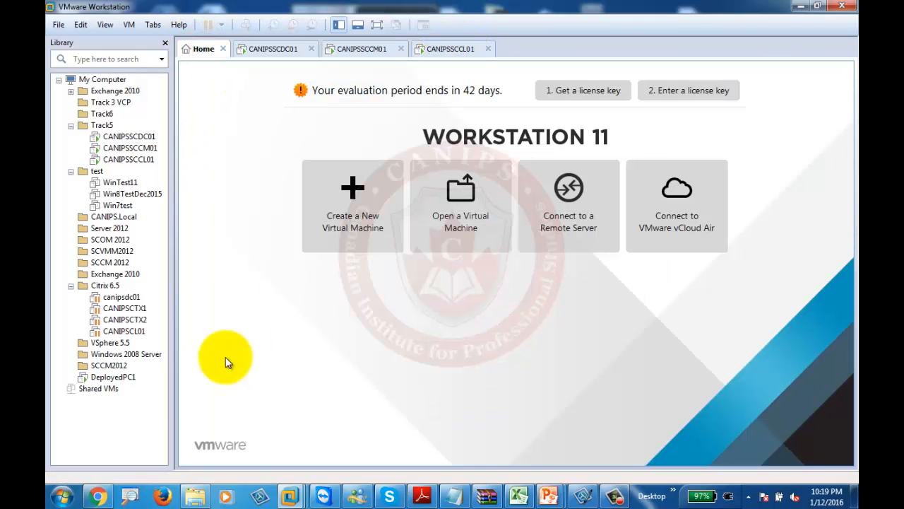
pyautogui.click(116, 378)
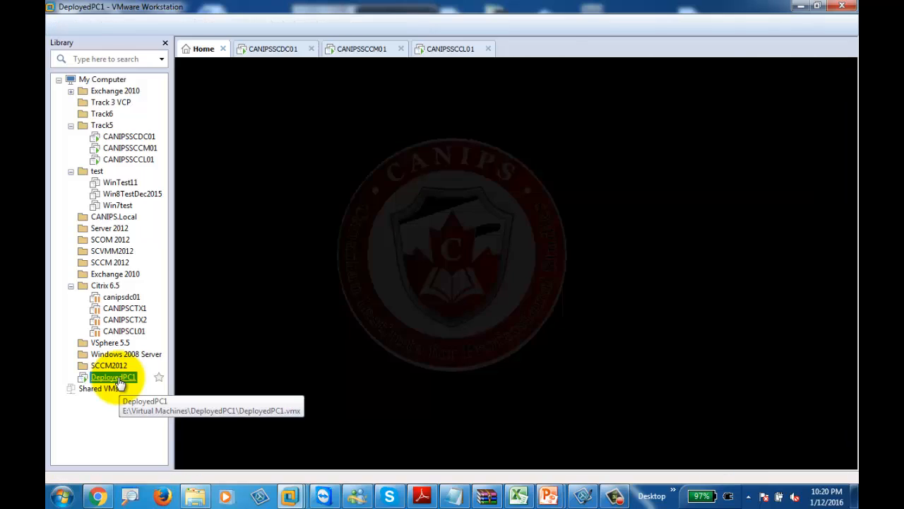
pyautogui.rightClick(107, 376)
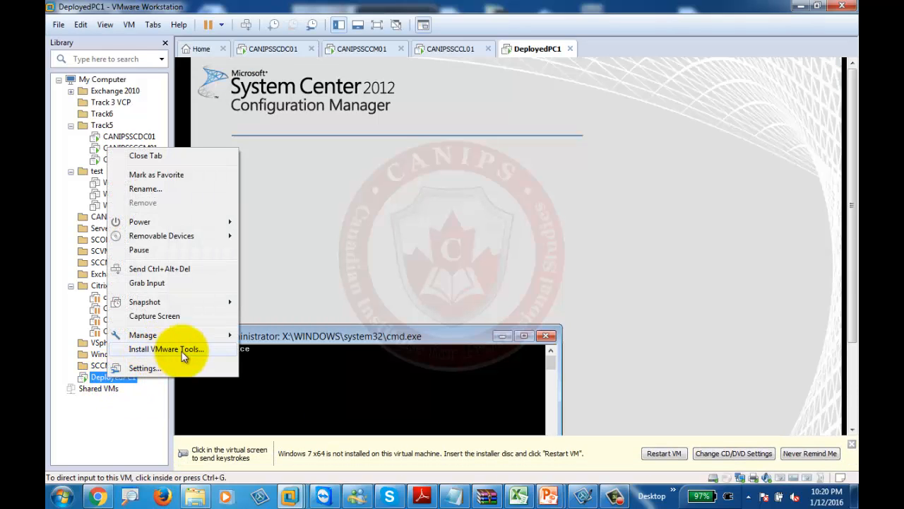
pyautogui.moveTo(212, 222)
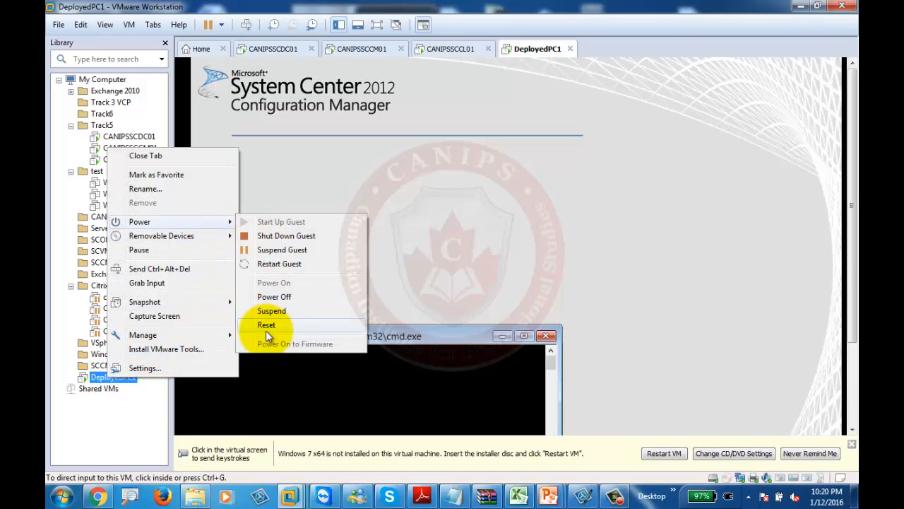
pyautogui.click(266, 325)
pyautogui.click(470, 271)
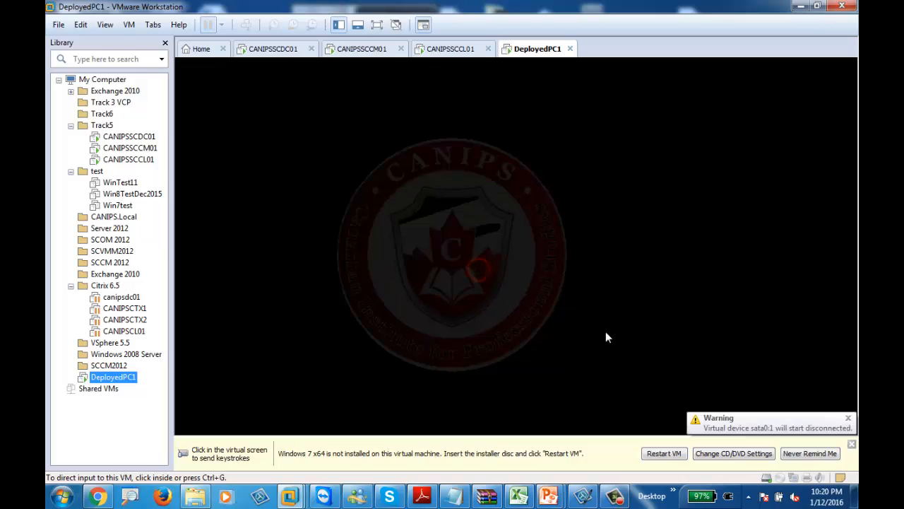
# Start a network boot of DeployedPC1 with F12, then switch to CANIPSSCCL01
pyautogui.click(630, 287)
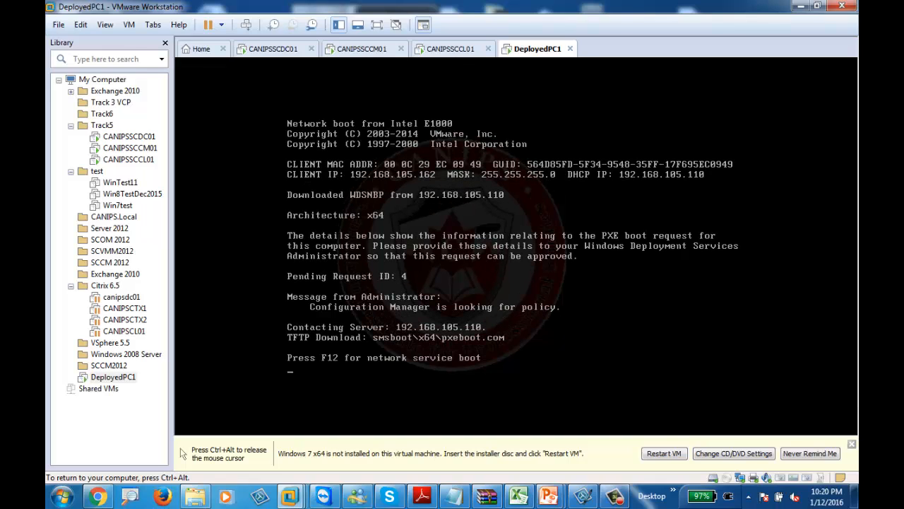
pyautogui.press('F12')
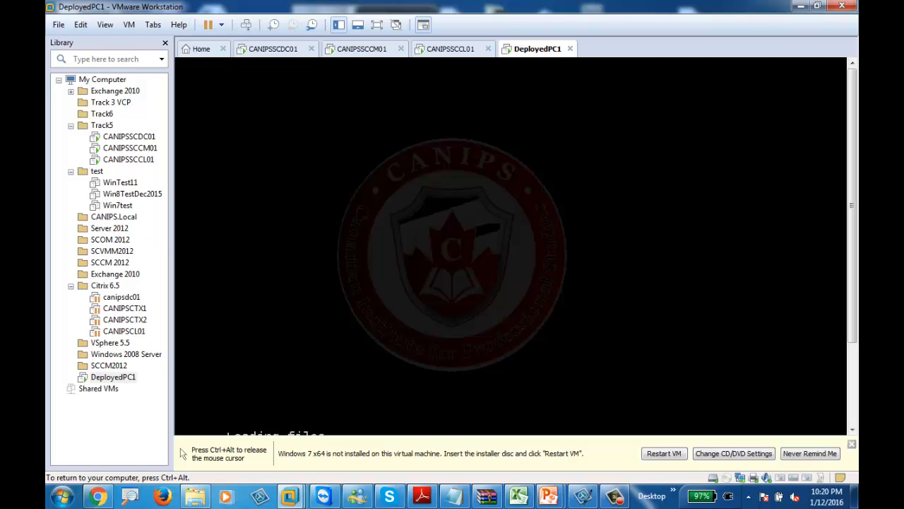
pyautogui.hotkey('ctrl', 'alt')
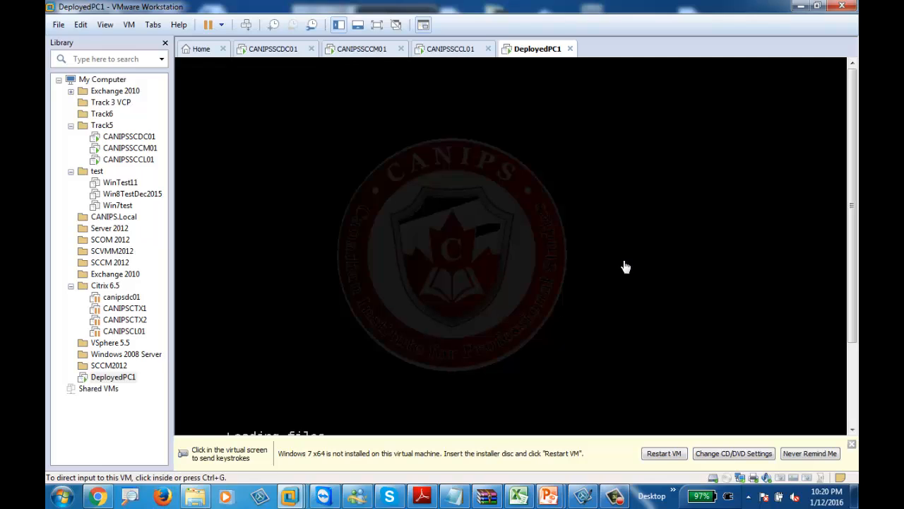
pyautogui.click(449, 49)
# Dismiss the network error and re-pick the domain Administrator as the Network Access Account user
pyautogui.click(362, 49)
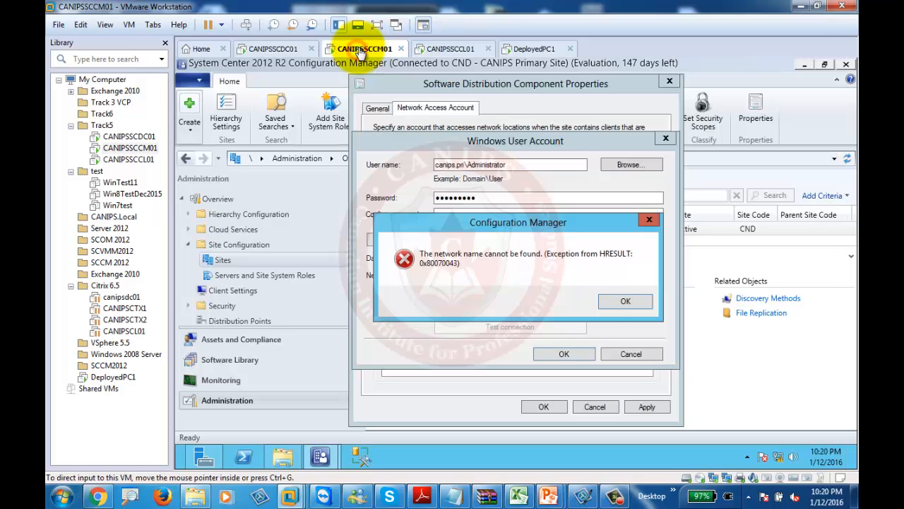
pyautogui.click(626, 303)
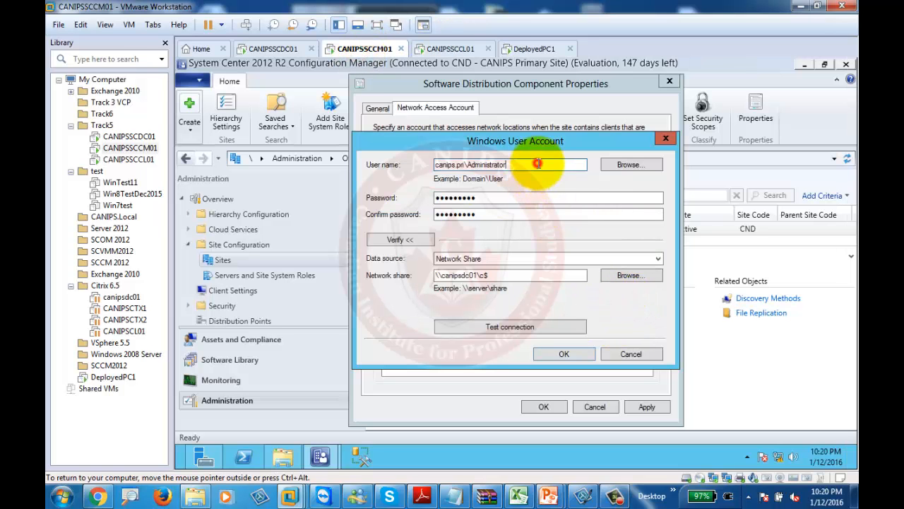
pyautogui.click(628, 164)
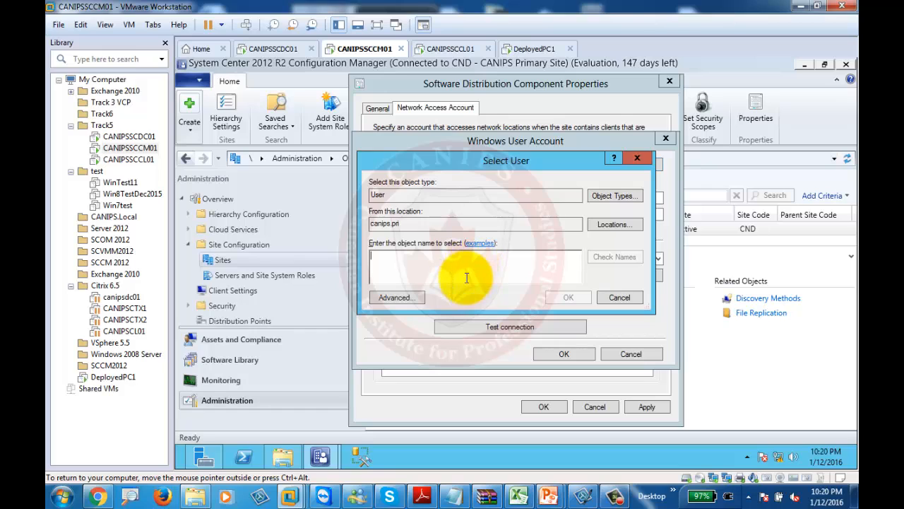
pyautogui.click(466, 277)
pyautogui.write('admin')
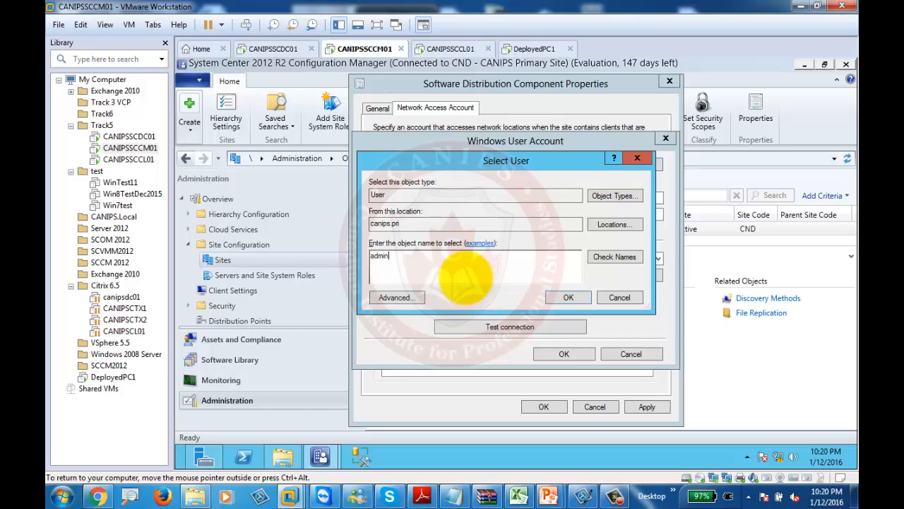
pyautogui.write('istrator')
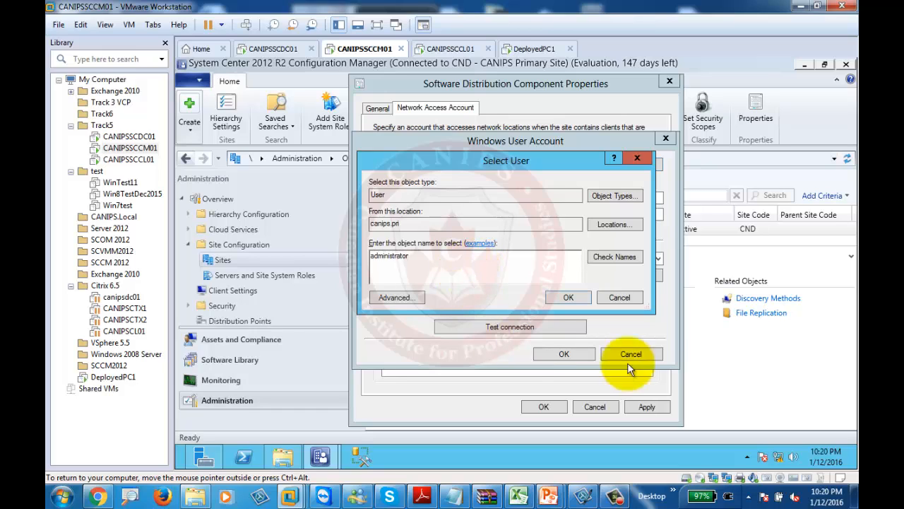
pyautogui.click(616, 257)
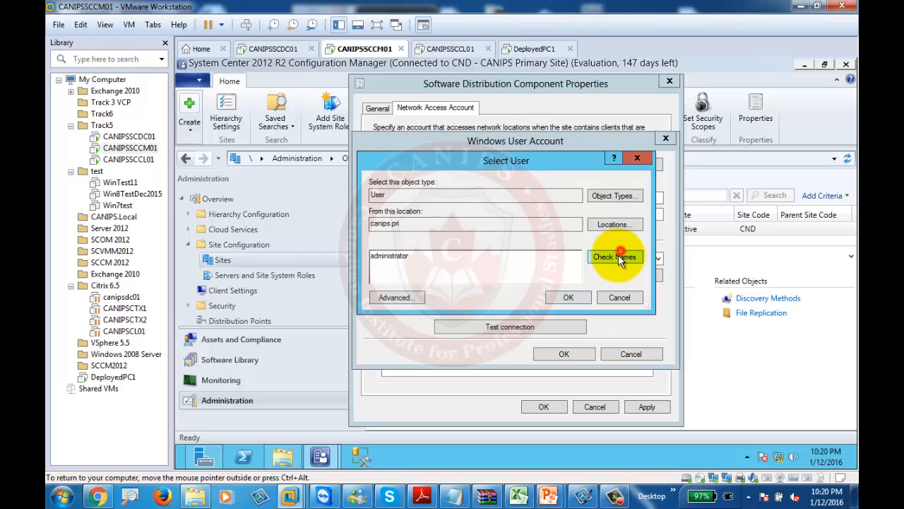
pyautogui.click(556, 298)
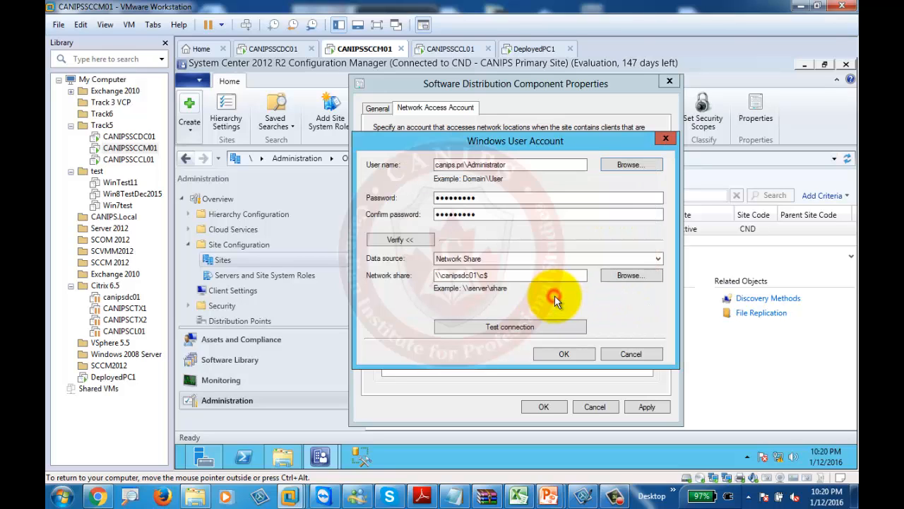
# Re-enter the account password and its confirmation, then retest the share, which still reports network name not found
pyautogui.click(508, 328)
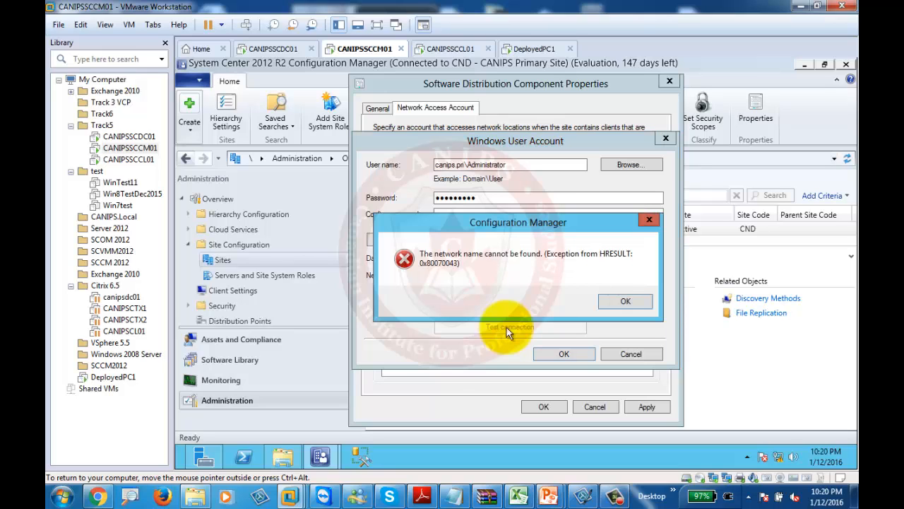
pyautogui.click(625, 299)
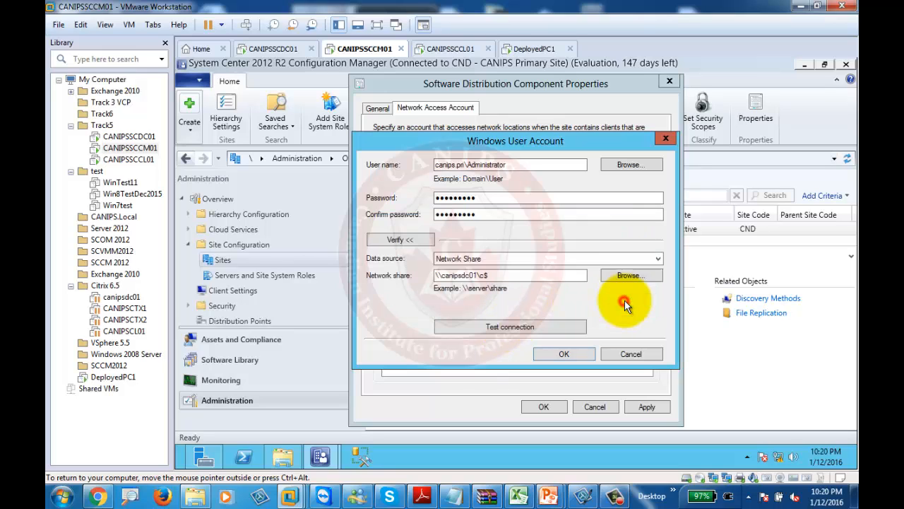
pyautogui.doubleClick(502, 198)
pyautogui.write('•••••')
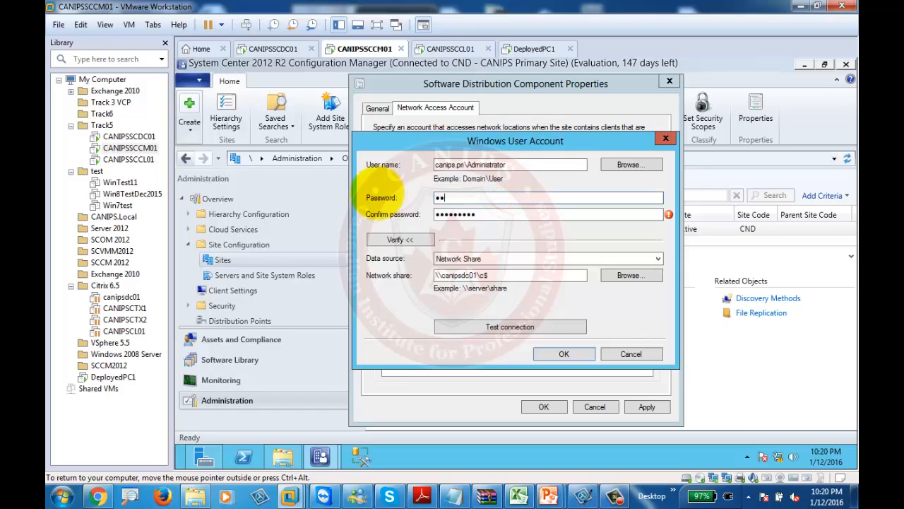
pyautogui.write('••••')
pyautogui.press('Tab')
pyautogui.press('BackSpace')
pyautogui.press('BackSpace')
pyautogui.press('BackSpace')
pyautogui.press('BackSpace')
pyautogui.press('BackSpace')
pyautogui.press('BackSpace')
pyautogui.press('BackSpace')
pyautogui.press('BackSpace')
pyautogui.press('BackSpace')
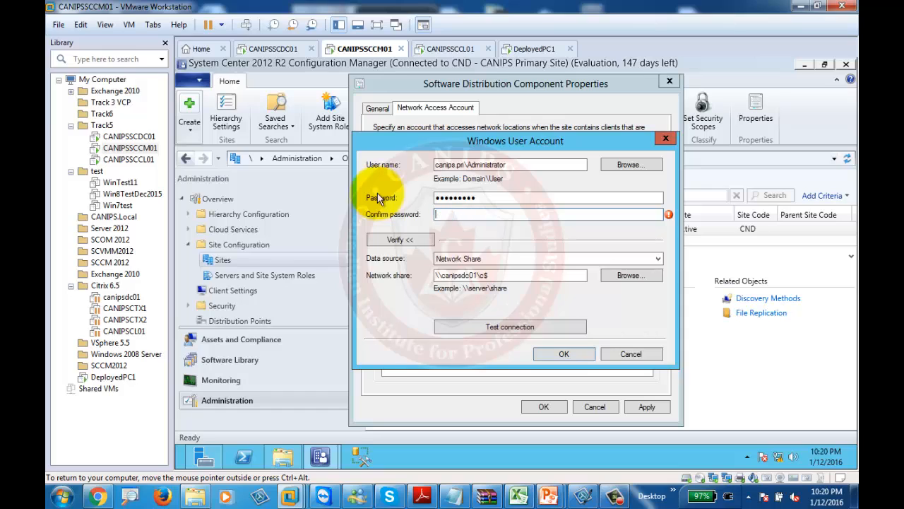
pyautogui.write('•••••••••')
pyautogui.click(507, 329)
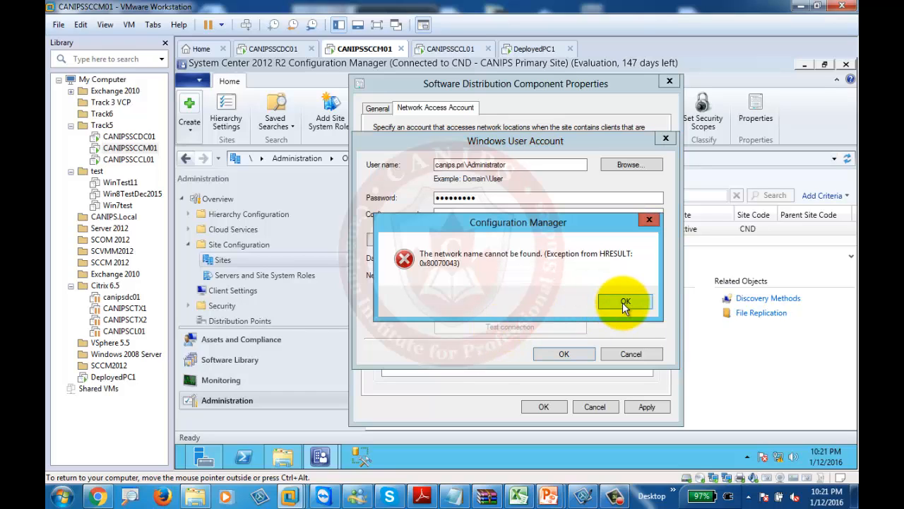
pyautogui.click(624, 302)
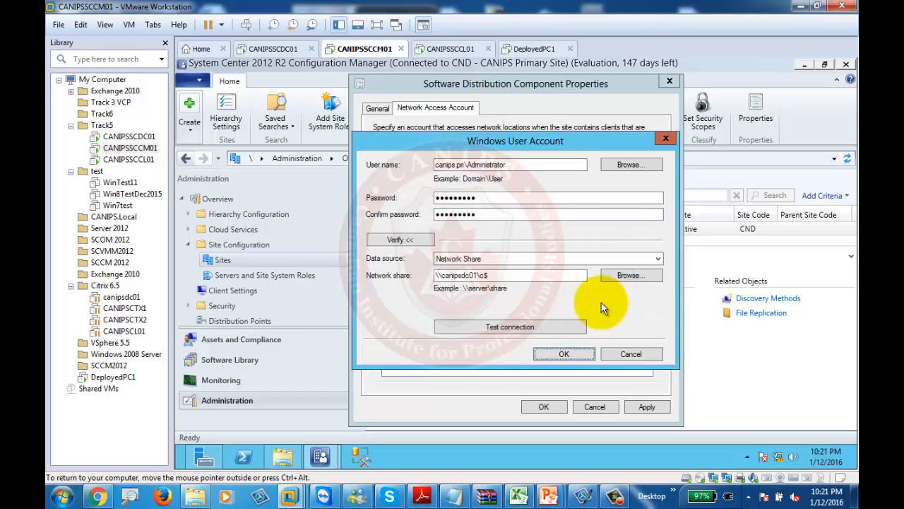
# Cancel both dialogs and reopen Software Distribution's Network Access Account tab, showing CANIPS\Administrator
pyautogui.click(631, 355)
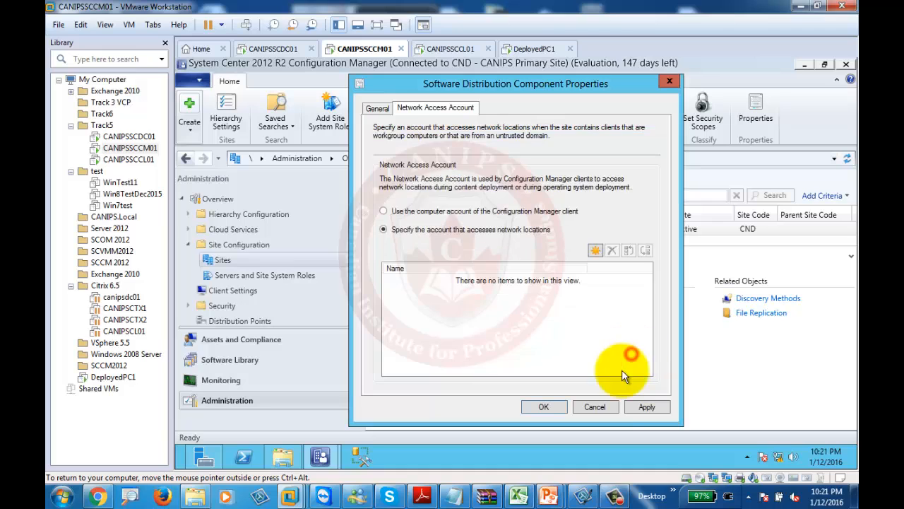
pyautogui.click(602, 406)
pyautogui.click(658, 118)
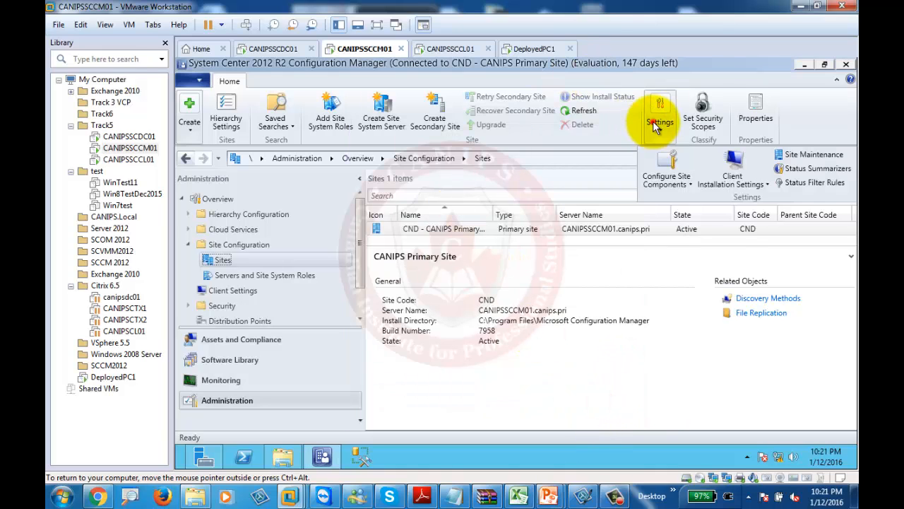
pyautogui.click(682, 180)
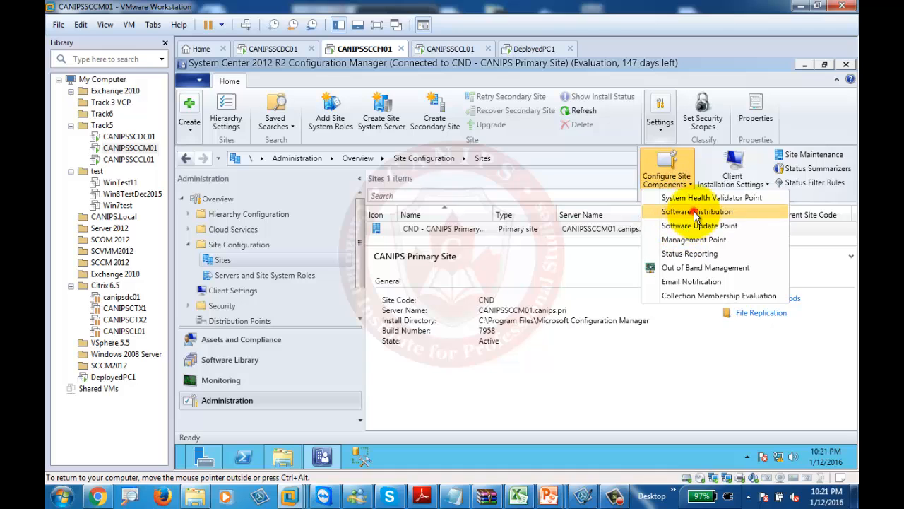
pyautogui.click(697, 212)
pyautogui.click(435, 107)
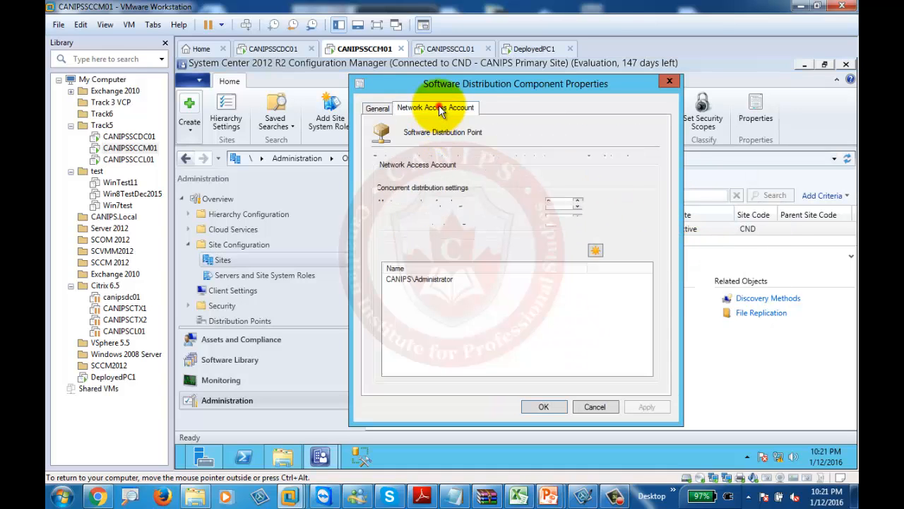
# Close the Software Distribution Component Properties with OK and browse the site settings options
pyautogui.click(542, 406)
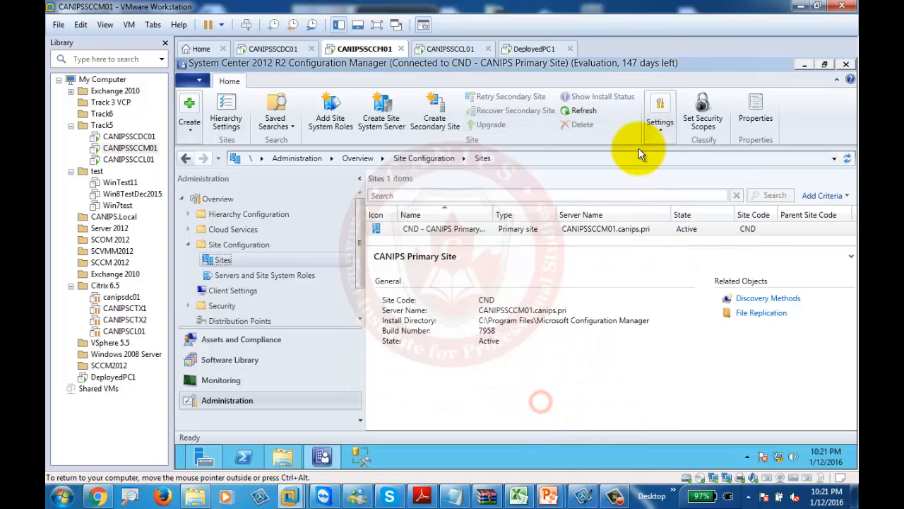
pyautogui.click(664, 132)
pyautogui.click(733, 175)
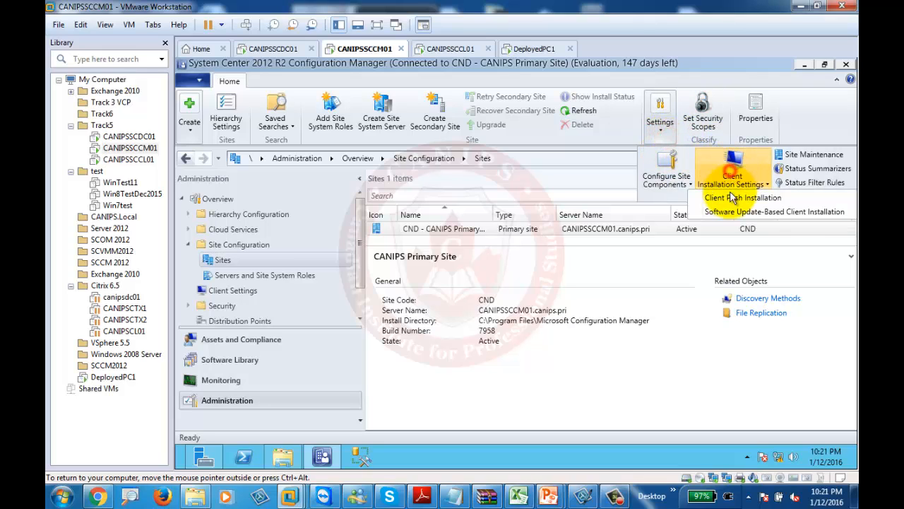
pyautogui.click(661, 122)
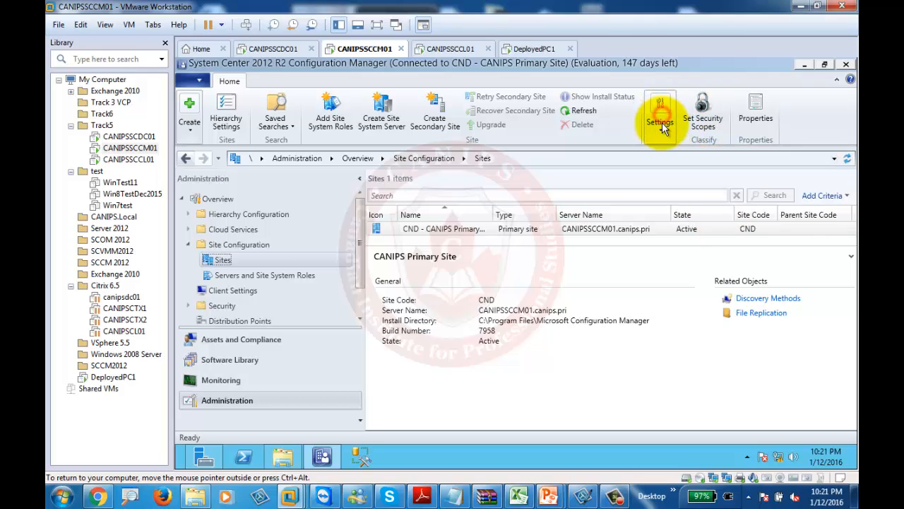
# Switch among the DeployedPC1, CANIPSSCCM01 and CANIPSSCCL01 virtual machines while DeployedPC1 boots Windows
pyautogui.click(537, 48)
pyautogui.click(586, 247)
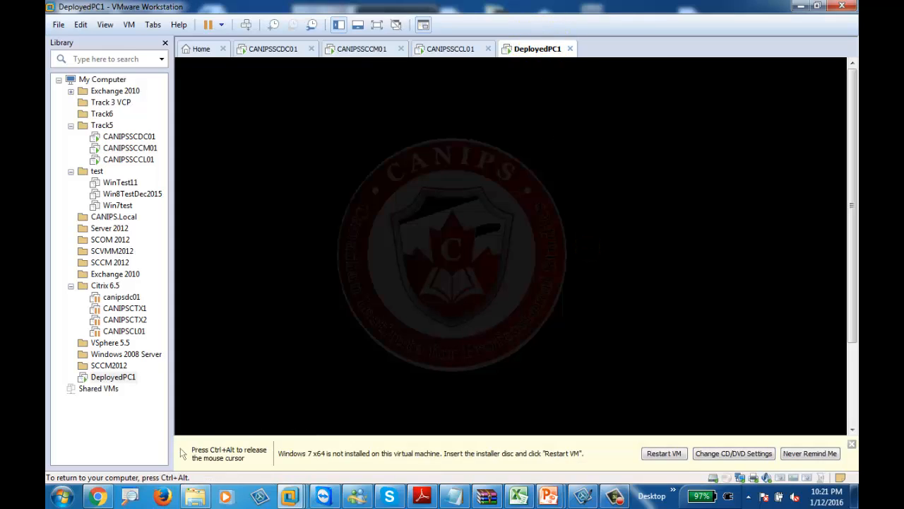
pyautogui.hotkey('ctrl', 'alt')
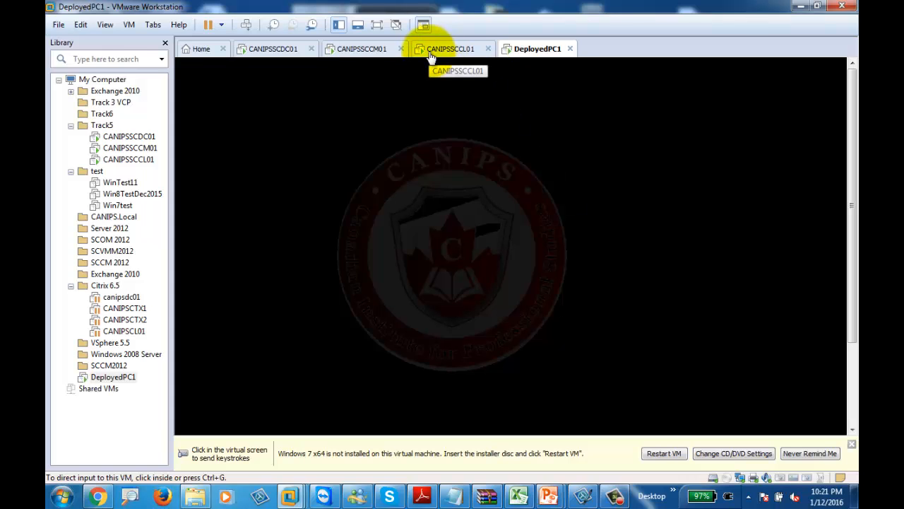
pyautogui.click(363, 51)
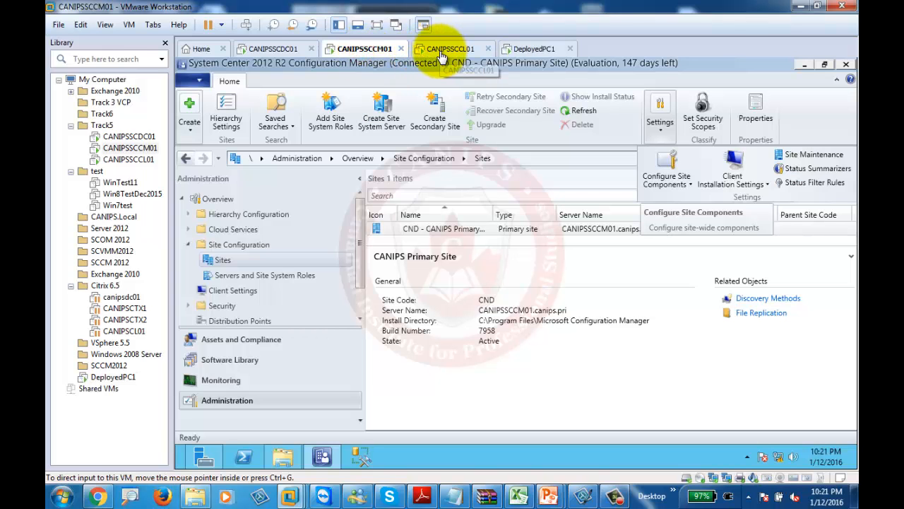
pyautogui.click(438, 56)
pyautogui.click(360, 51)
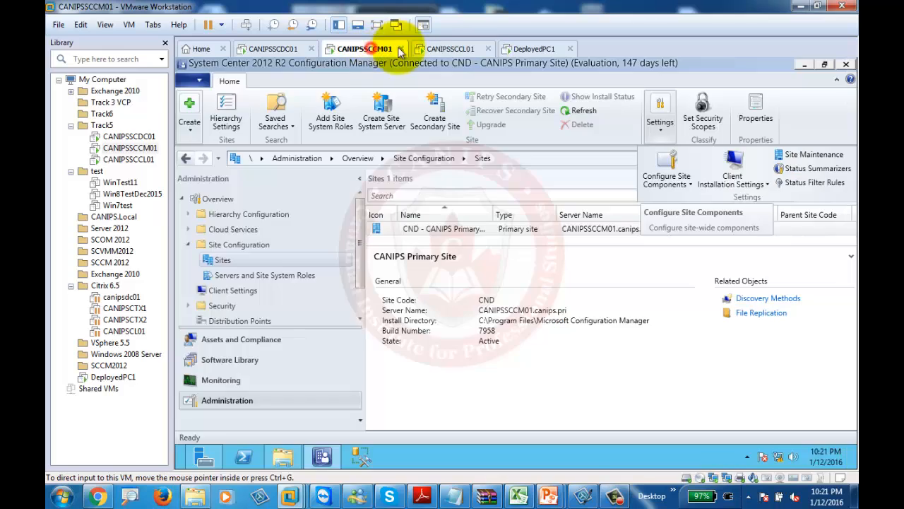
pyautogui.click(448, 51)
# Return to DeployedPC1 and wait for the Task Sequence Wizard's media password page, then release input
pyautogui.click(533, 51)
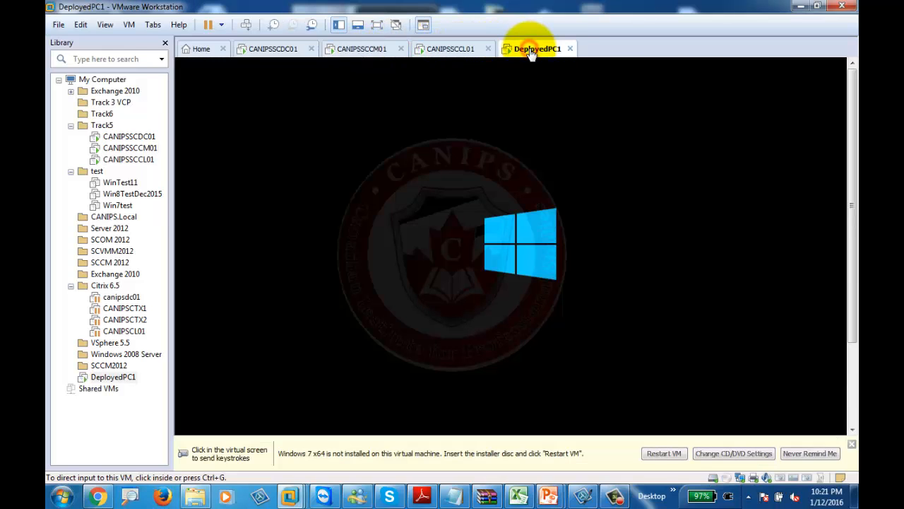
pyautogui.click(463, 48)
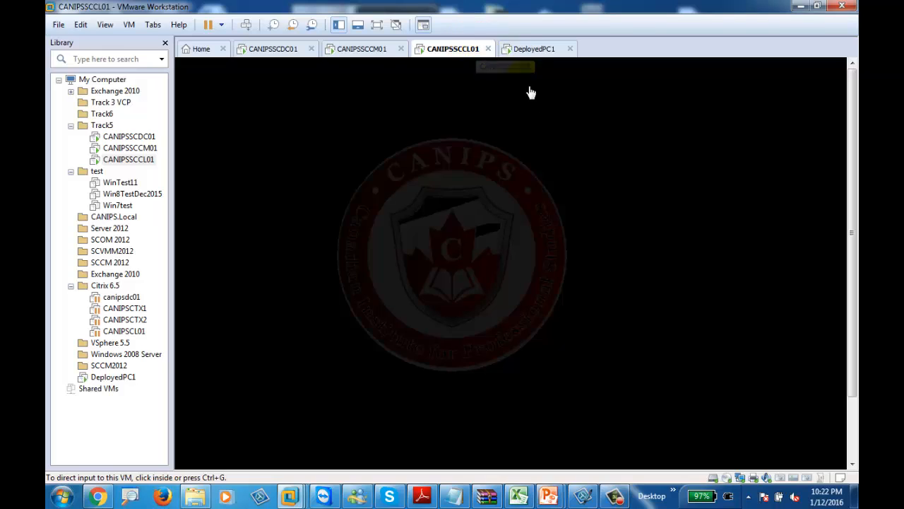
pyautogui.click(535, 48)
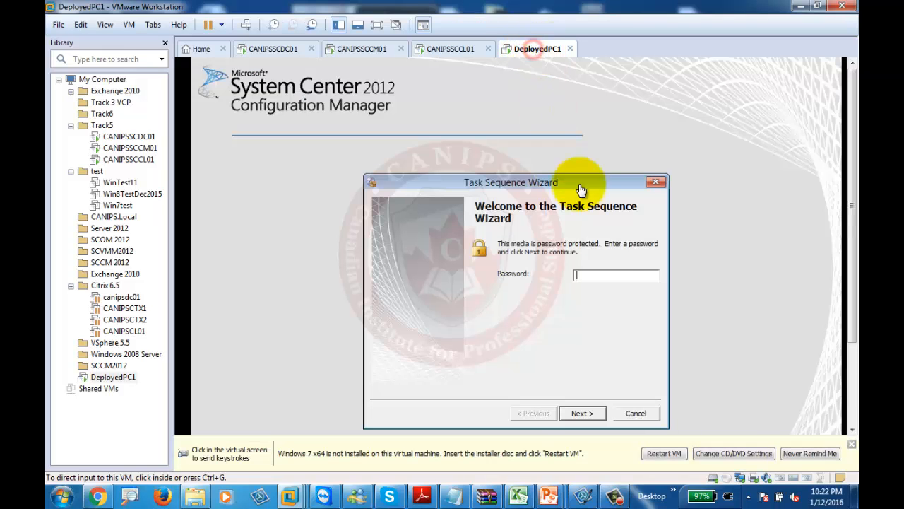
pyautogui.click(598, 275)
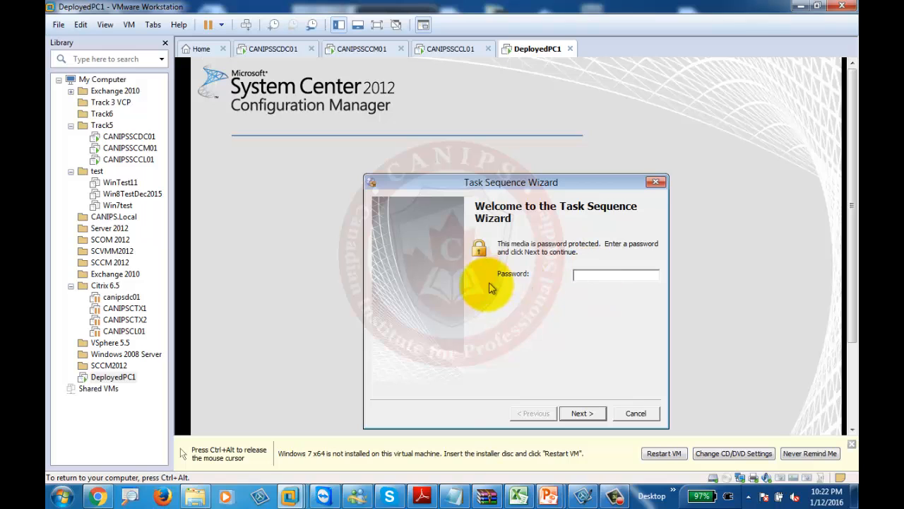
pyautogui.hotkey('ctrl', 'alt')
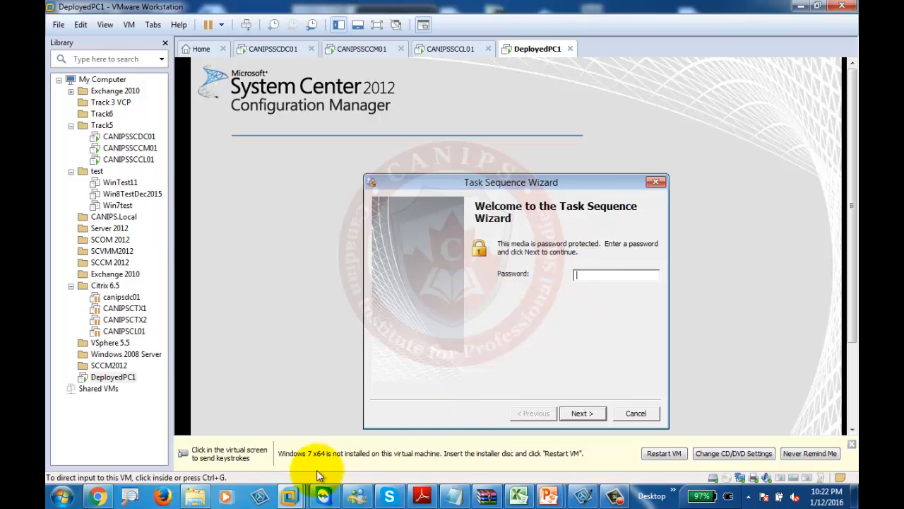
# Open a new blank Chrome tab at the Google search box, then minimize Chrome
pyautogui.click(99, 498)
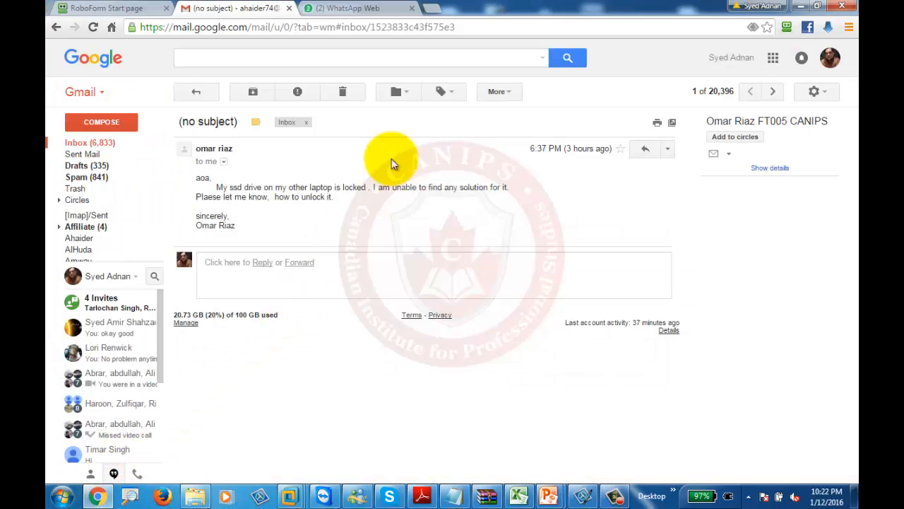
pyautogui.click(433, 13)
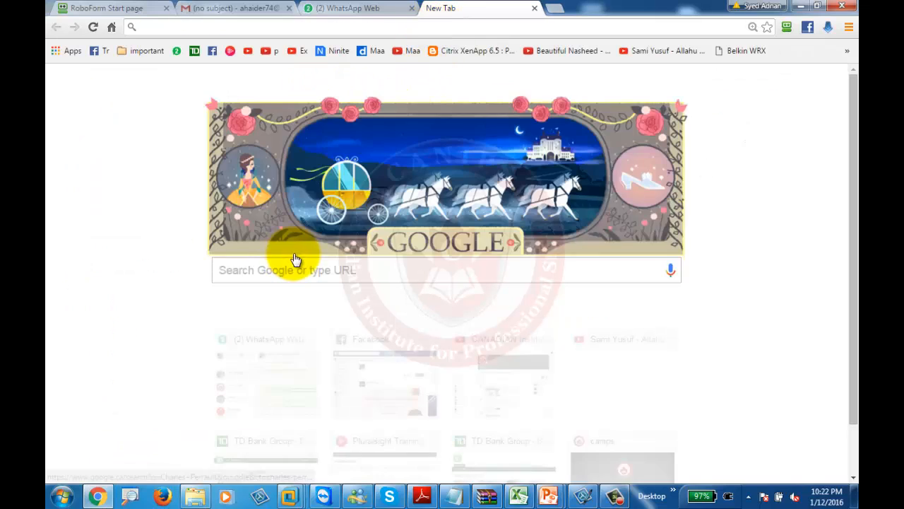
pyautogui.click(318, 267)
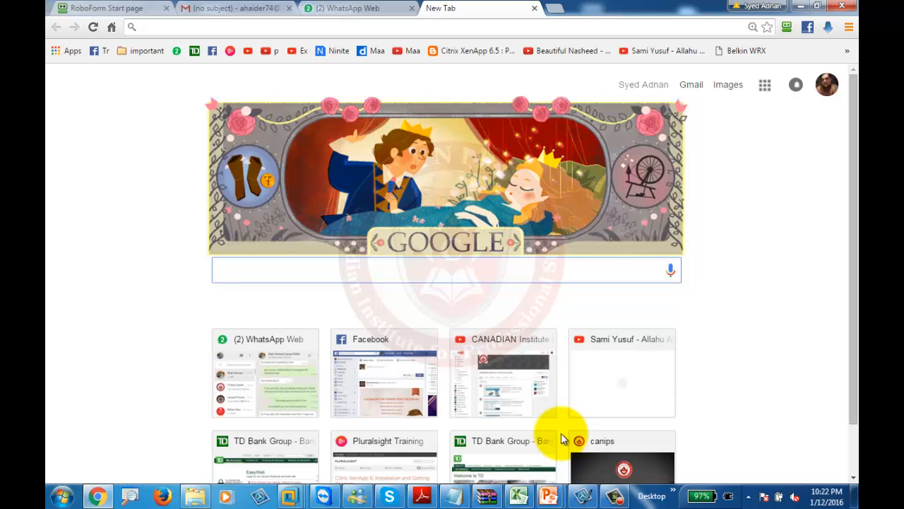
pyautogui.click(800, 5)
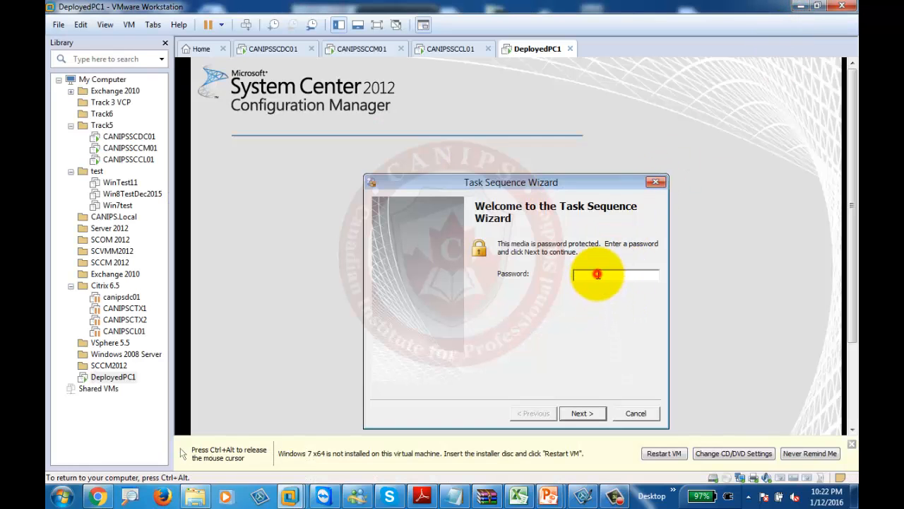
# Enter the media password in the wizard and watch the task sequence fail with 0x80004005
pyautogui.write('*****')
pyautogui.press('Return')
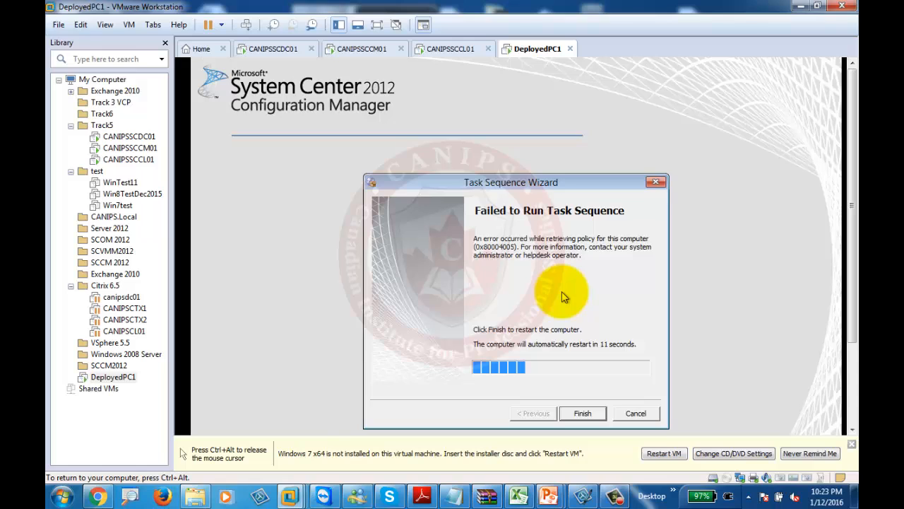
pyautogui.hotkey('ctrl', 'alt')
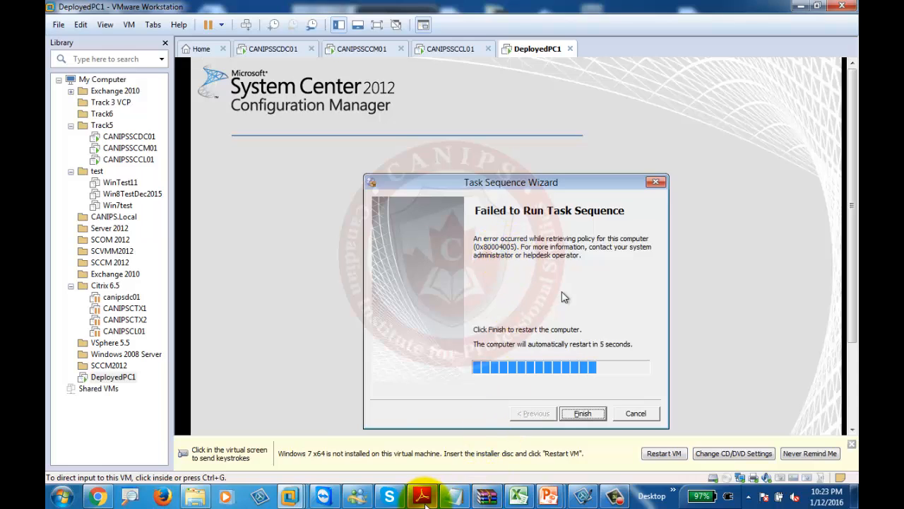
pyautogui.moveTo(425, 504)
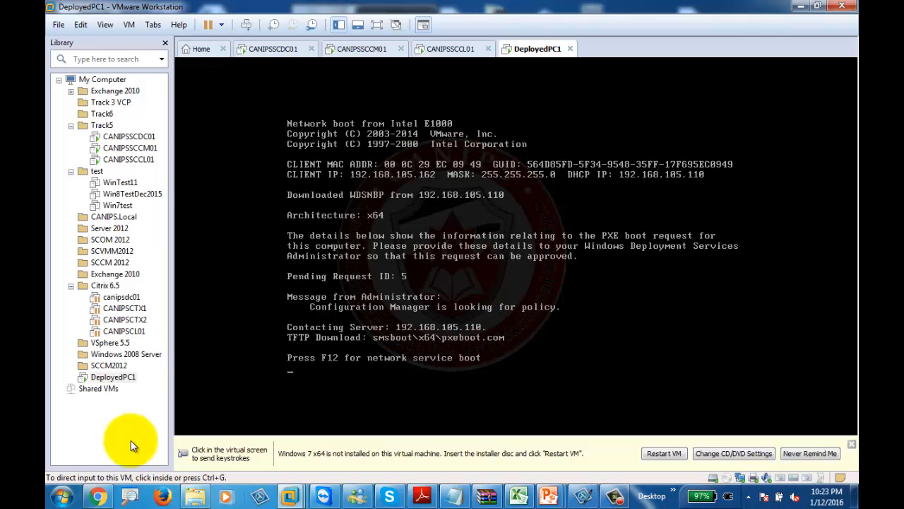
# Search the Nextware Technologies blog for 8004005 from Chrome's address bar, getting Not Found
pyautogui.click(98, 496)
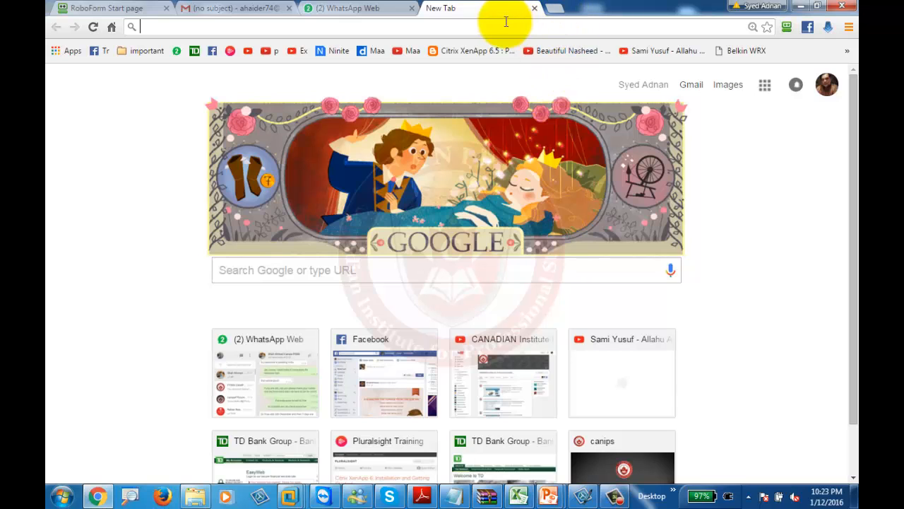
pyautogui.click(480, 30)
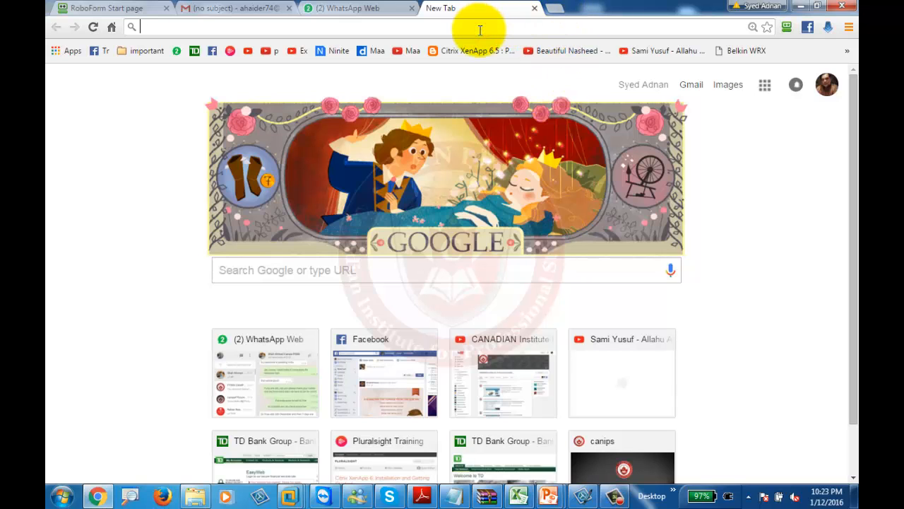
pyautogui.write('blog')
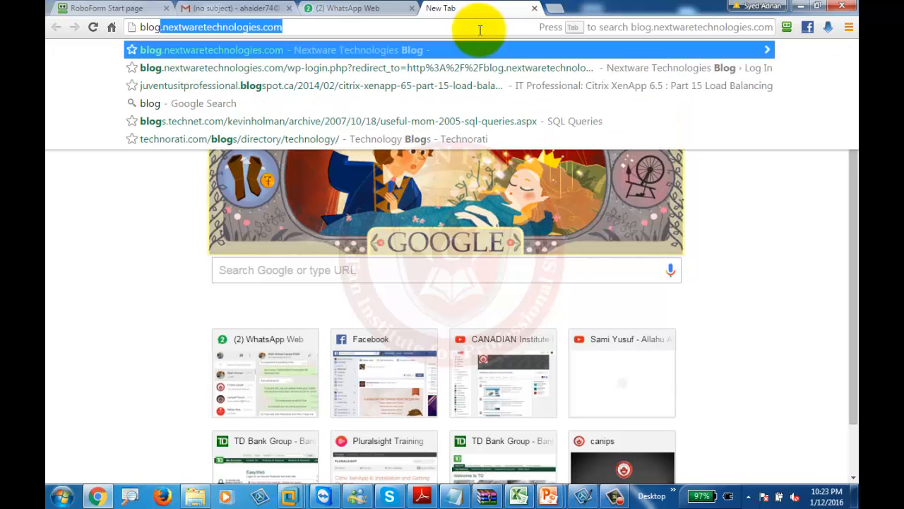
pyautogui.press('Tab')
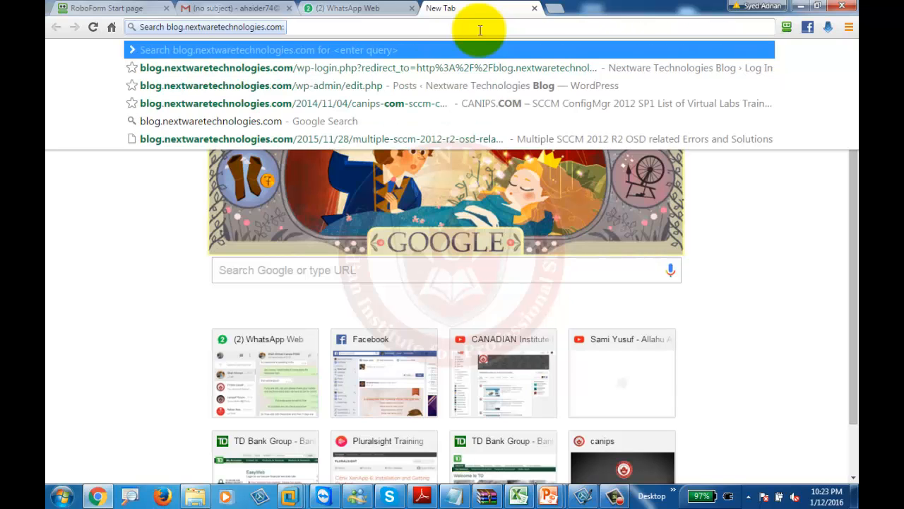
pyautogui.write('8---')
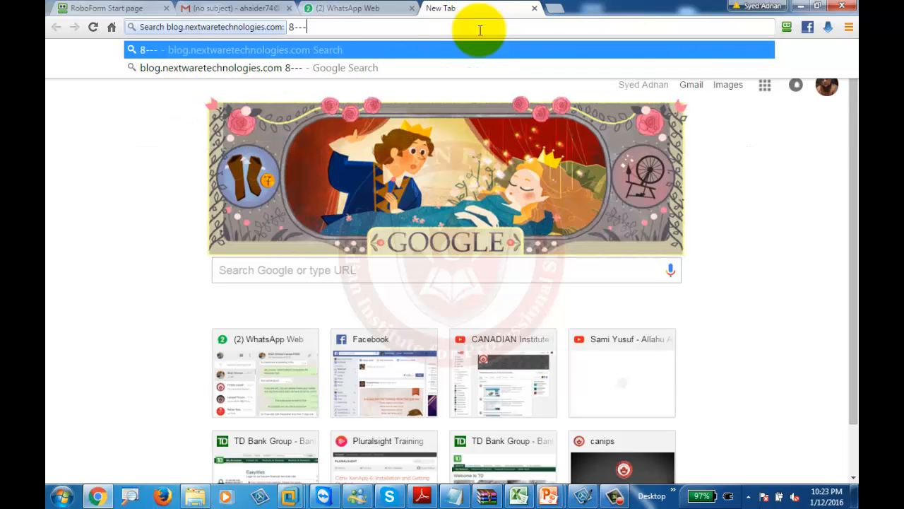
pyautogui.press('BackSpace')
pyautogui.press('BackSpace')
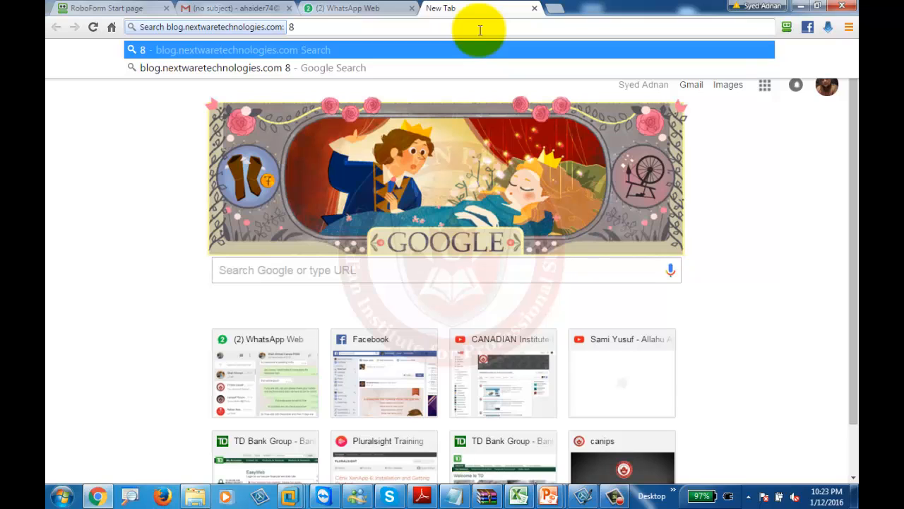
pyautogui.write('004005')
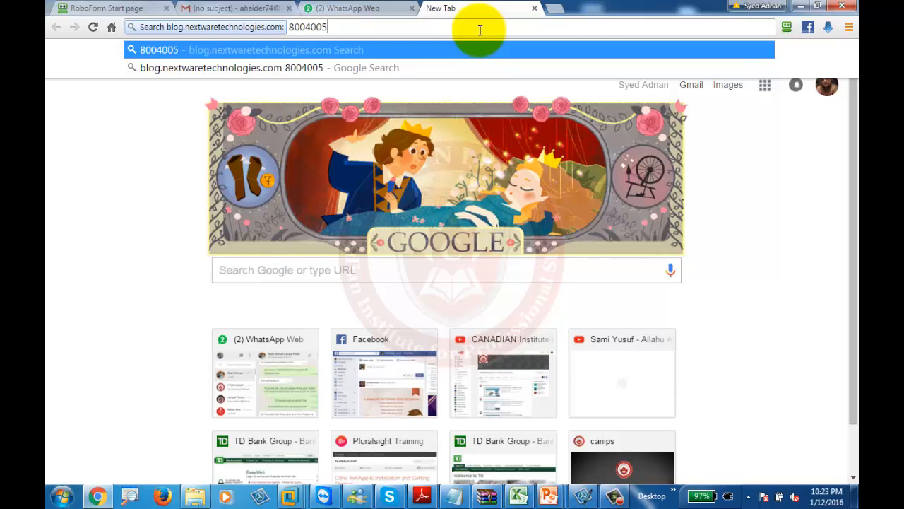
pyautogui.press('Return')
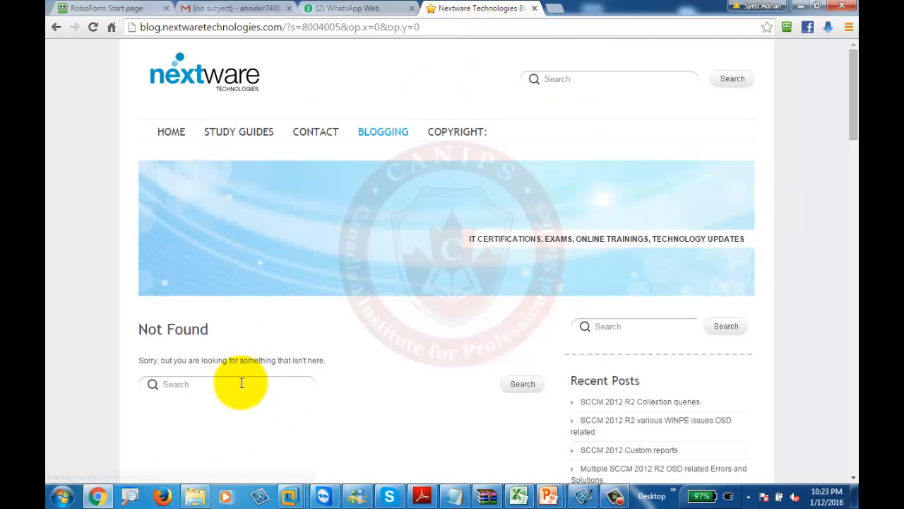
# Search from the blog header for 80004005, listing 'Multiple SCCM 2012 R2 OSD related Errors and Solutions'
pyautogui.click(242, 382)
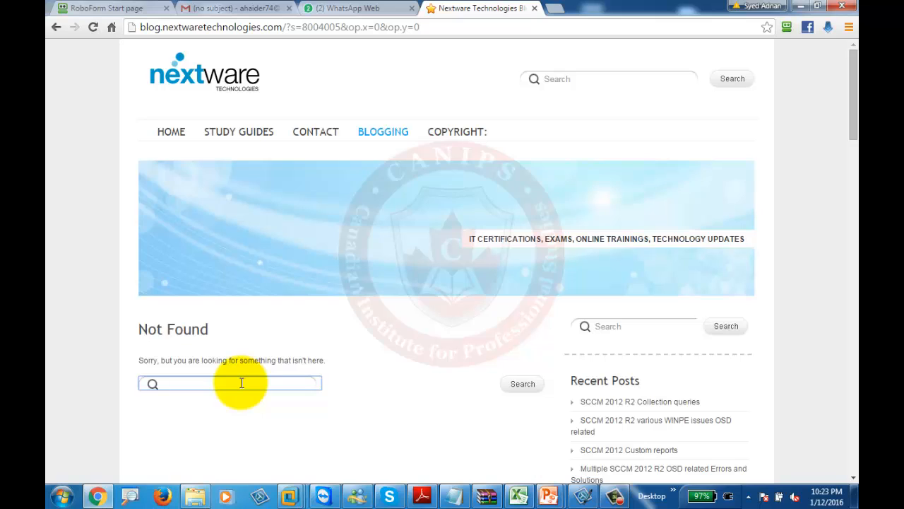
pyautogui.click(561, 80)
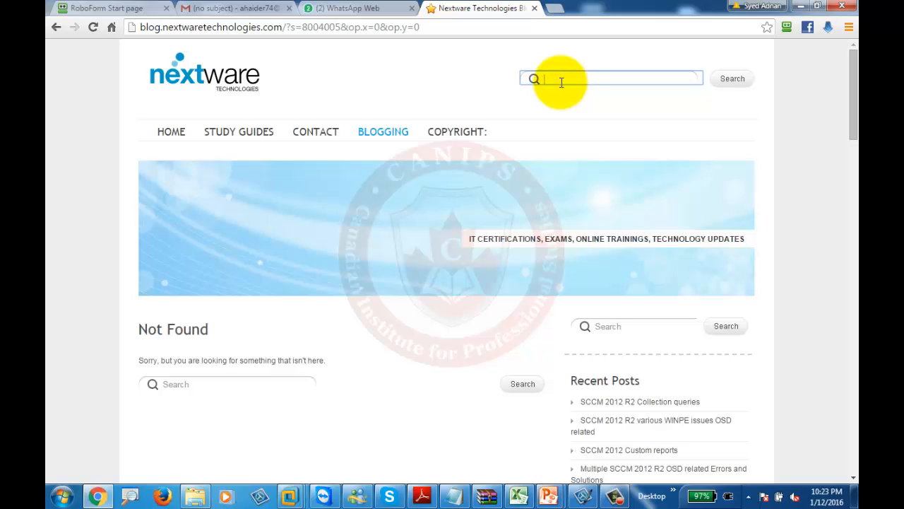
pyautogui.write('80040005')
pyautogui.press('Return')
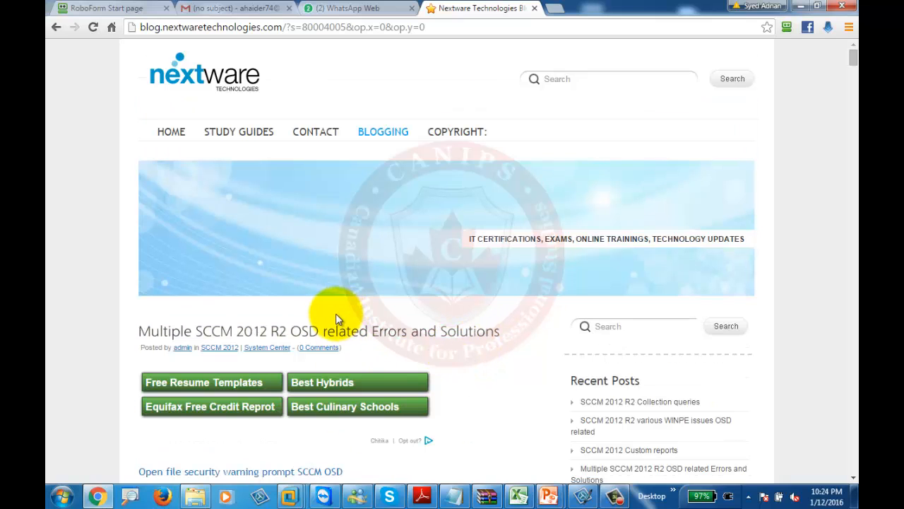
# Find '8000' in the post and jump to match 2 of 2, the client identity error
pyautogui.scroll(-1, 336, 319)
pyautogui.moveTo(854, 58); pyautogui.dragTo(854, 128)
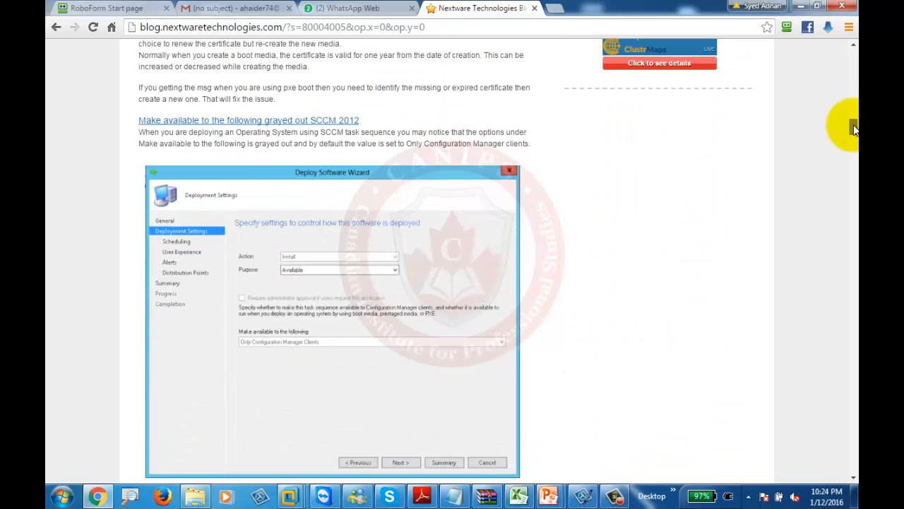
pyautogui.hotkey('ctrl', 'f')
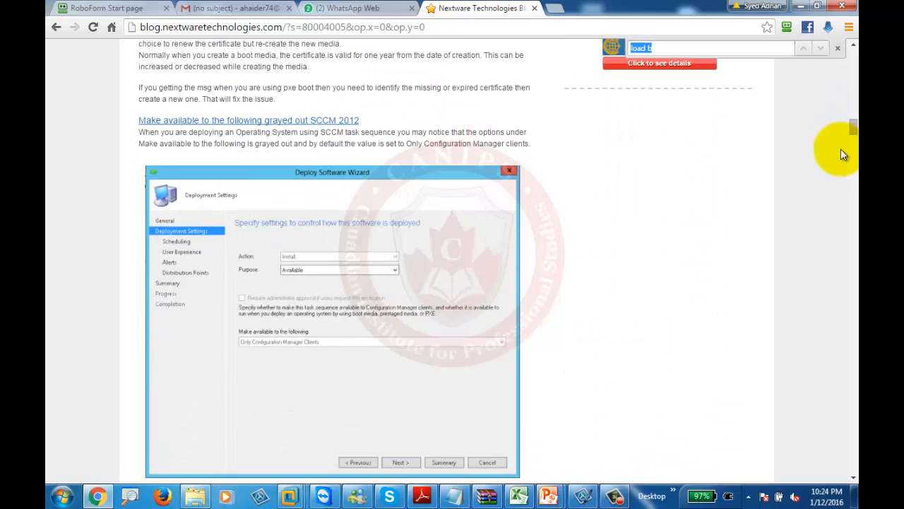
pyautogui.write('8000')
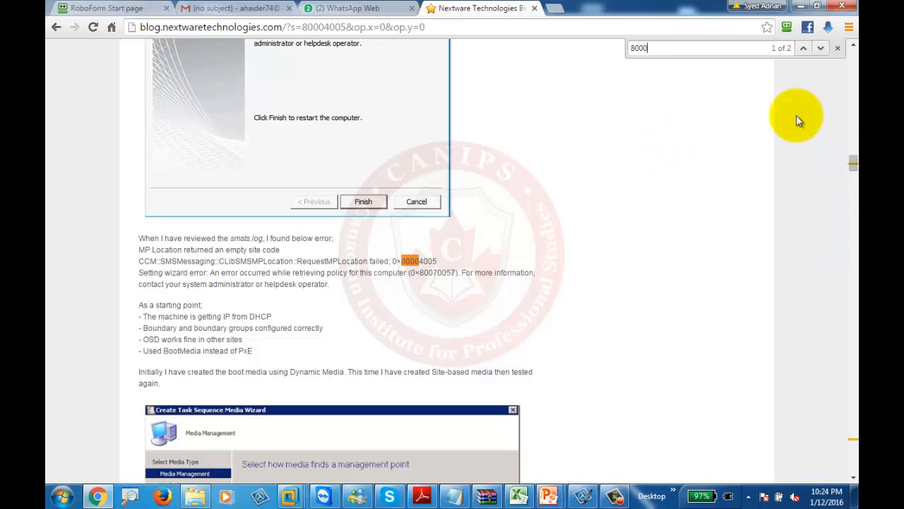
pyautogui.click(821, 48)
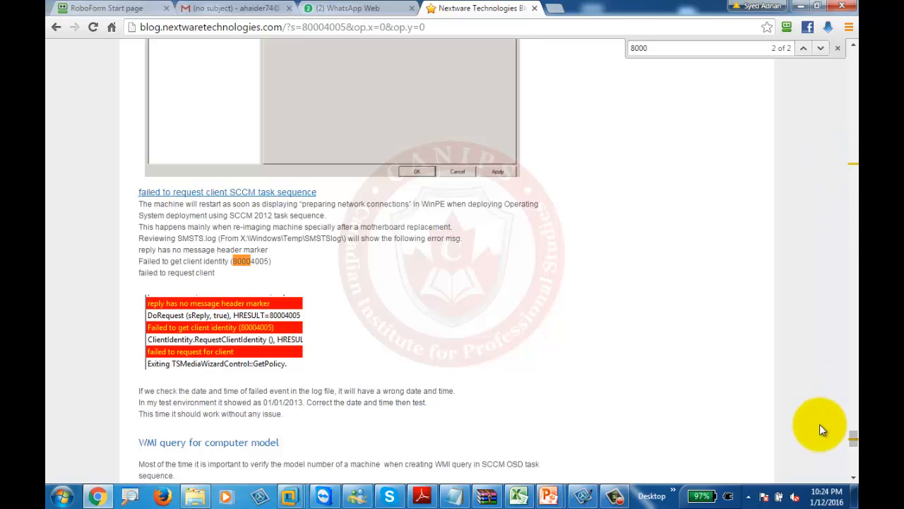
# Return to match 1 of 2 for '8000', the smsts.log RequestMPLocation failed 0x80004005 excerpt
pyautogui.moveTo(853, 437)
pyautogui.mouseDown()
pyautogui.moveTo(852, 465)
pyautogui.moveTo(852, 442)
pyautogui.mouseUp()
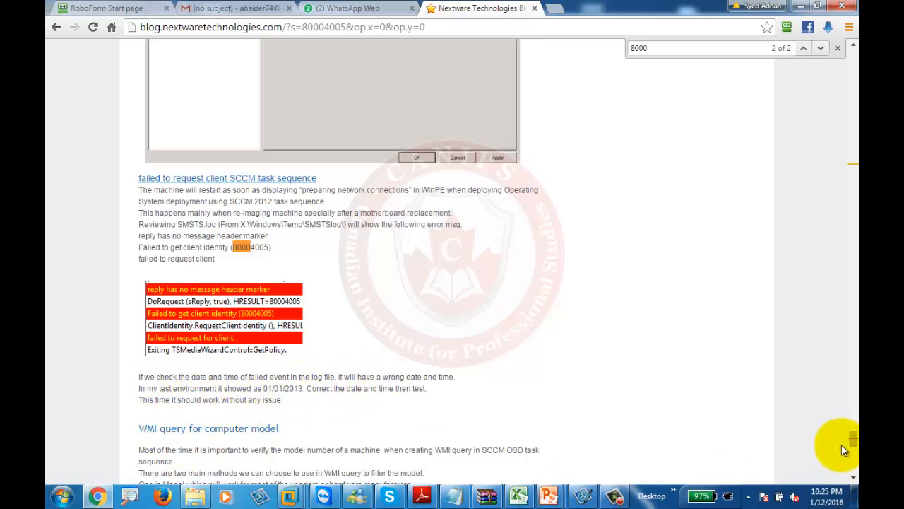
pyautogui.moveTo(853, 440); pyautogui.dragTo(854, 390)
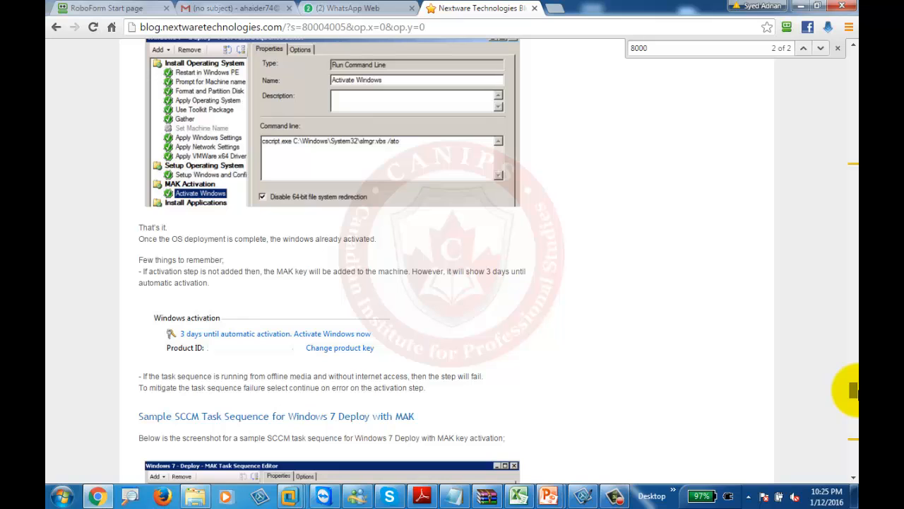
pyautogui.click(802, 48)
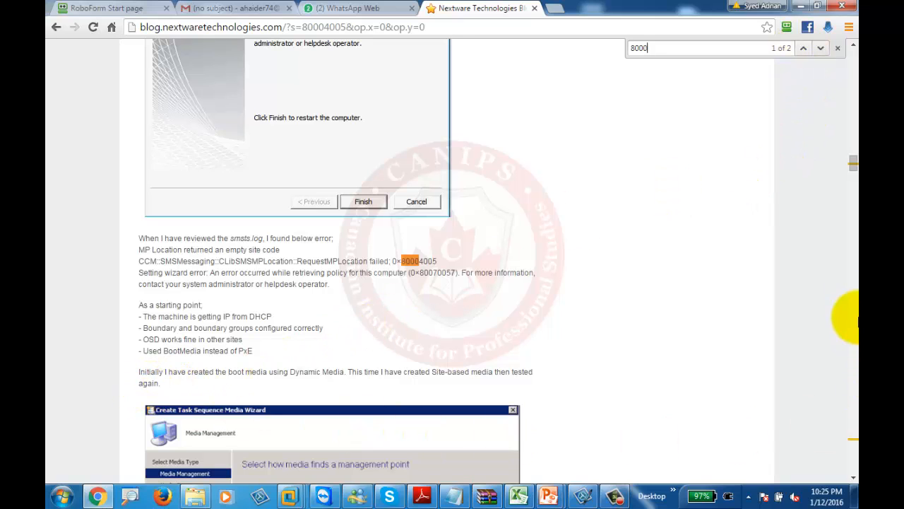
pyautogui.moveTo(854, 163); pyautogui.dragTo(854, 166)
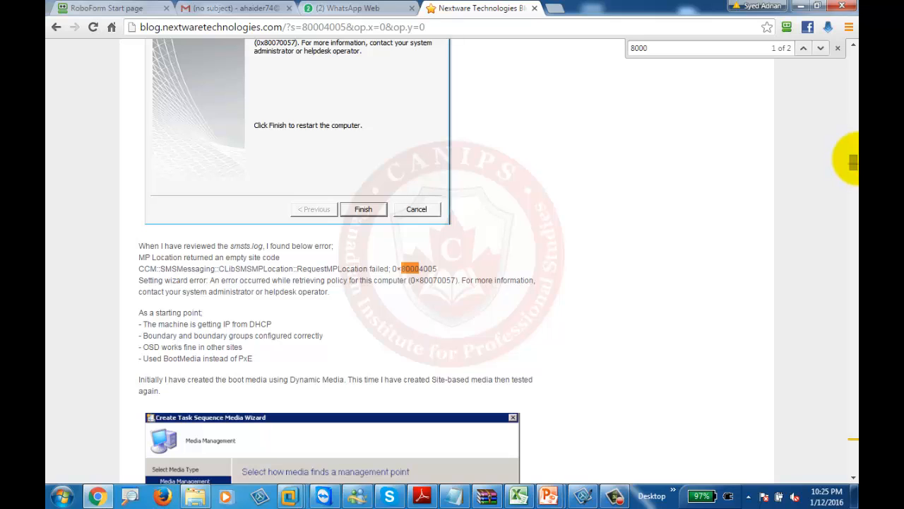